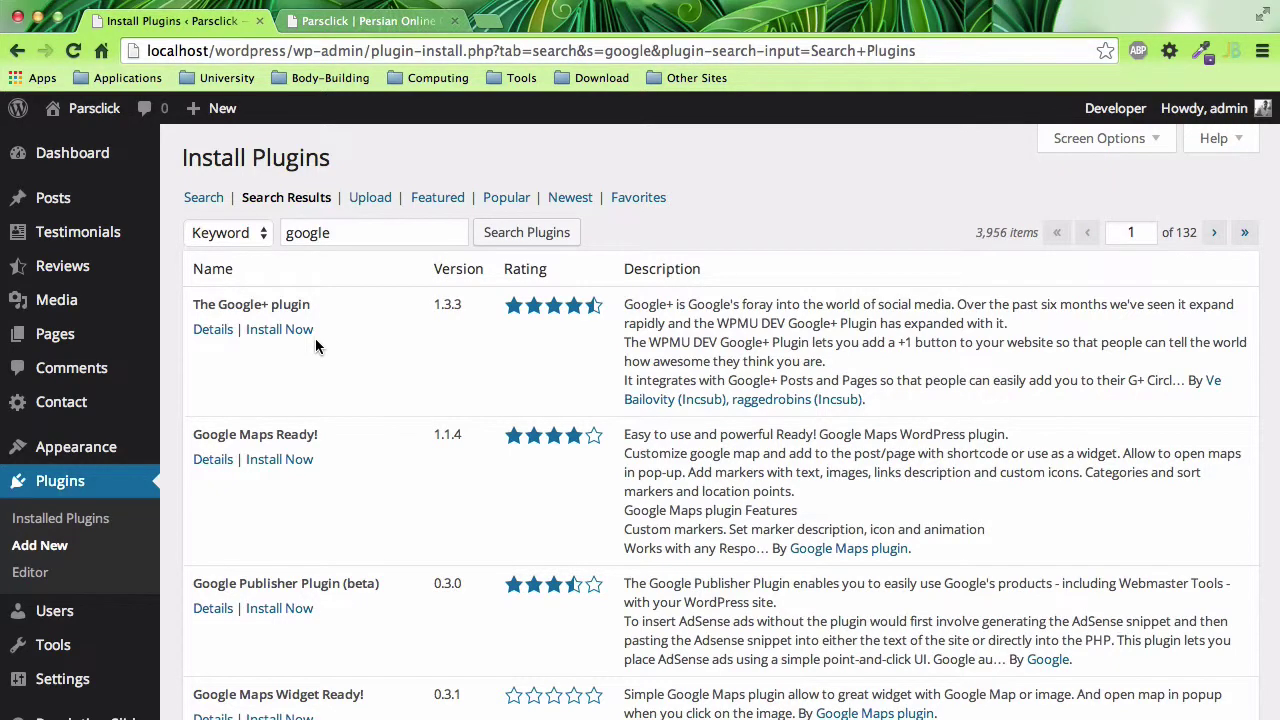
- Find Google Analyticator in the 'google' plugin results and confirm its installation
{"action": "scroll", "coordinate": [312, 467], "scroll_direction": "down", "scroll_amount": 5}
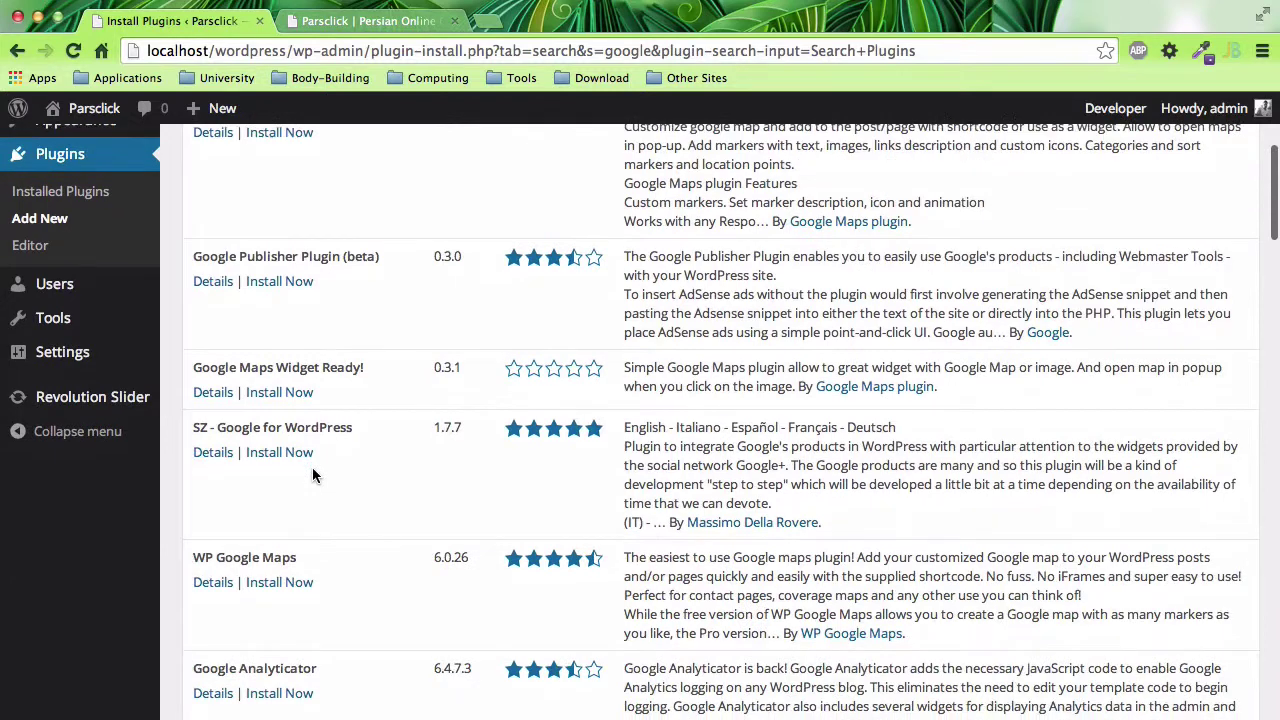
{"action": "scroll", "coordinate": [312, 467], "scroll_direction": "down", "scroll_amount": 2}
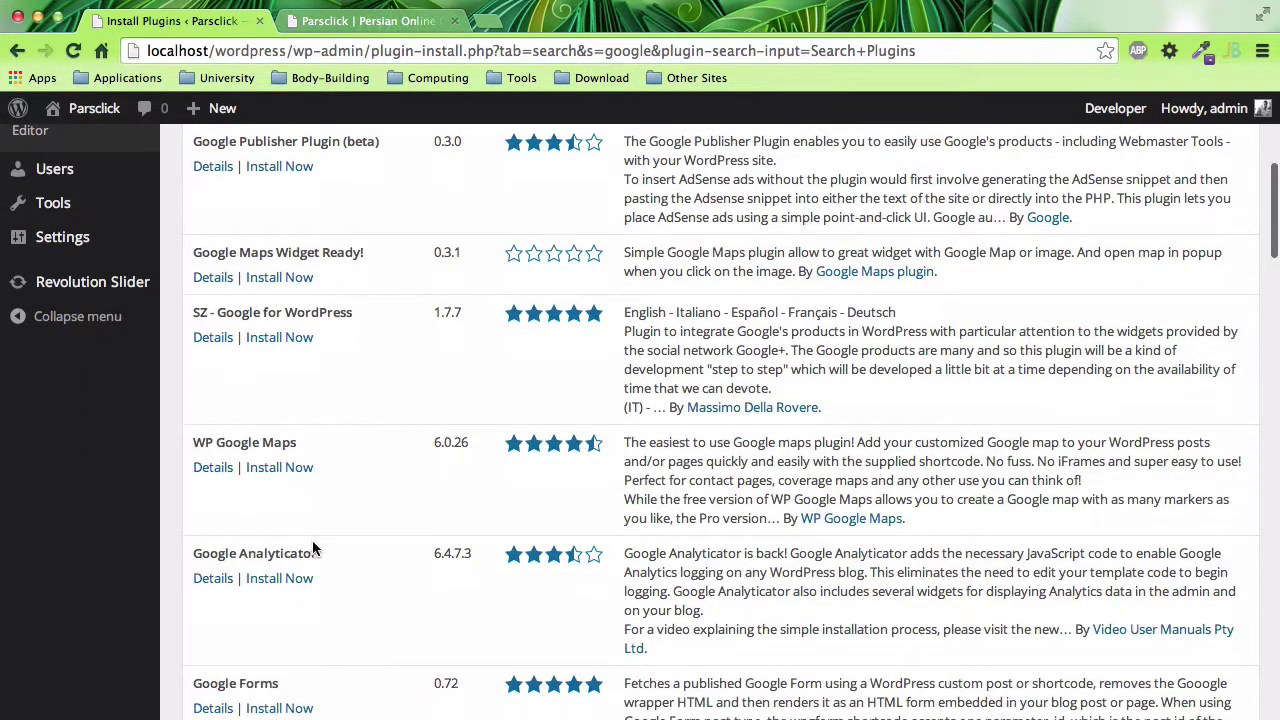
{"action": "left_click_drag", "start_coordinate": [318, 553], "coordinate": [208, 560]}
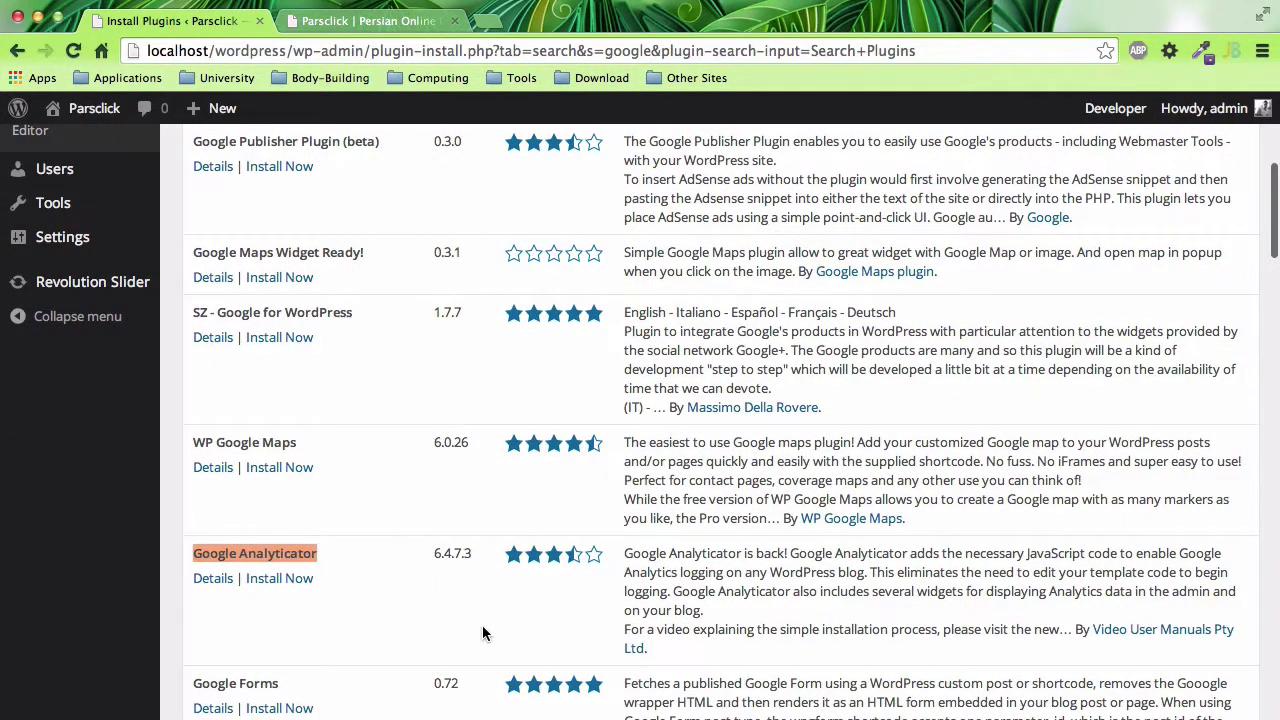
{"action": "scroll", "coordinate": [415, 616], "scroll_direction": "down", "scroll_amount": 2}
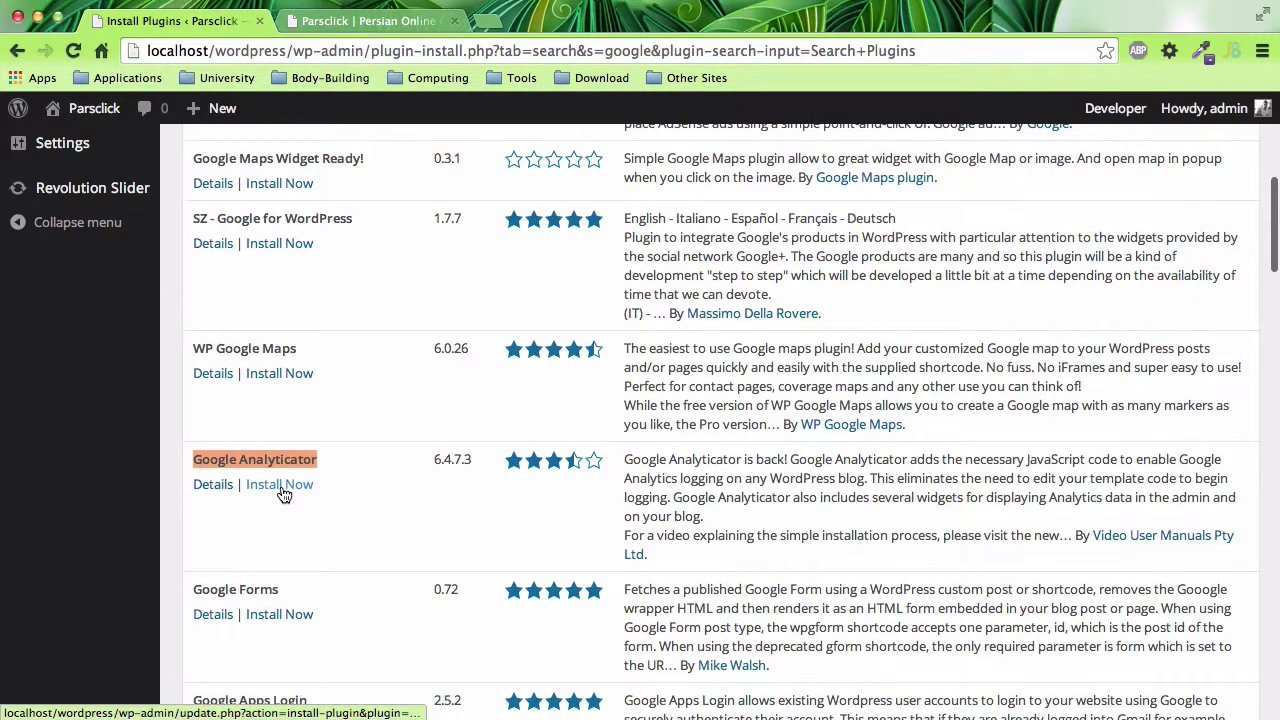
{"action": "left_click", "coordinate": [282, 488]}
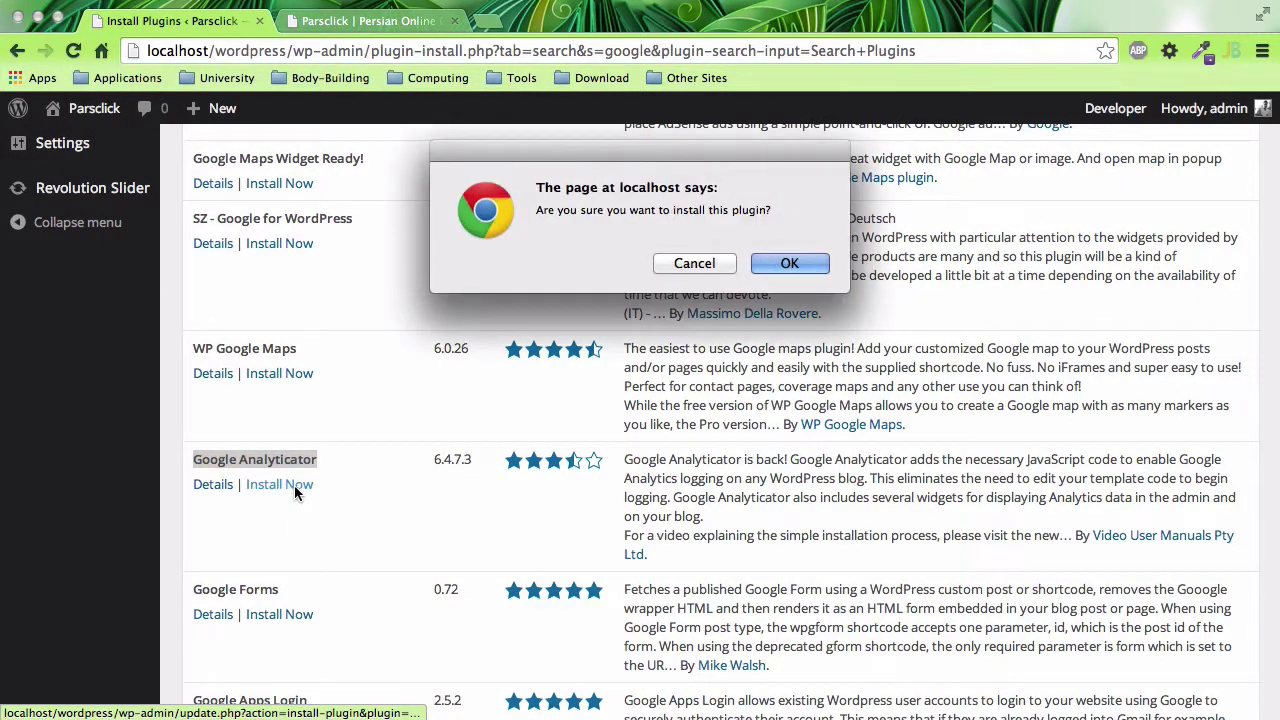
{"action": "left_click", "coordinate": [770, 263]}
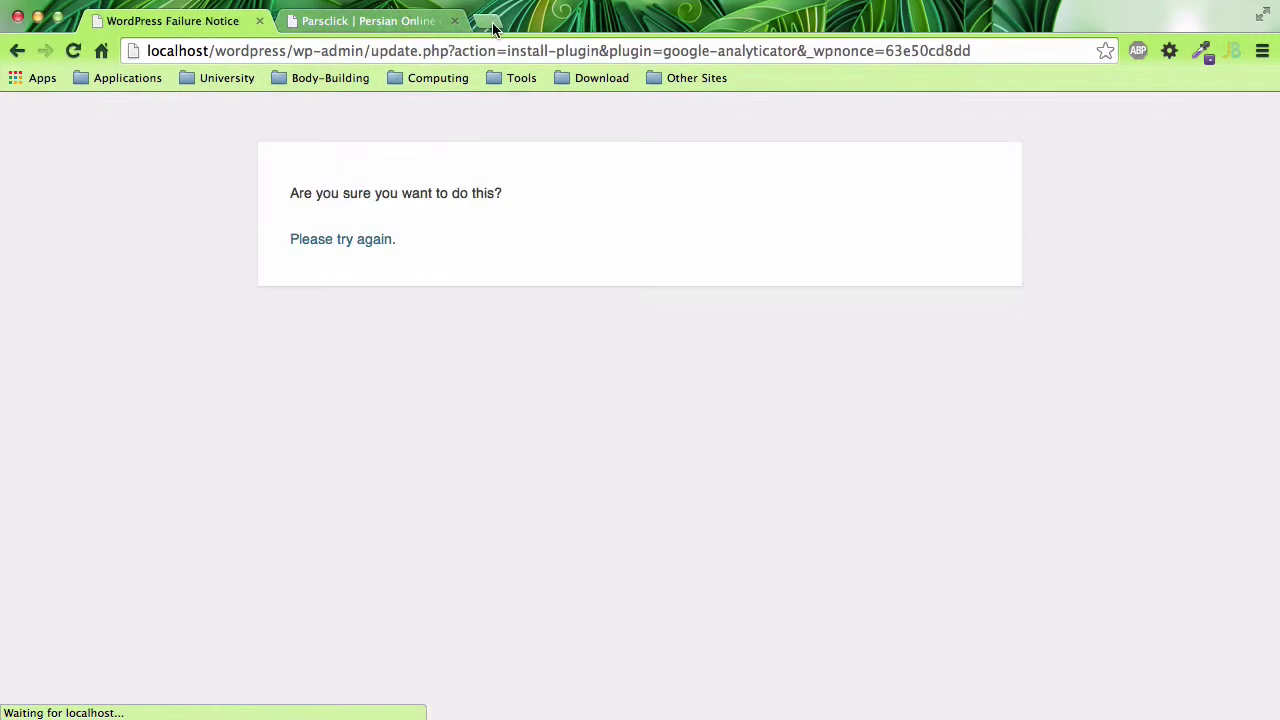
- Search the web for google analytics in a new tab and open the official site
{"action": "left_click", "coordinate": [490, 22]}
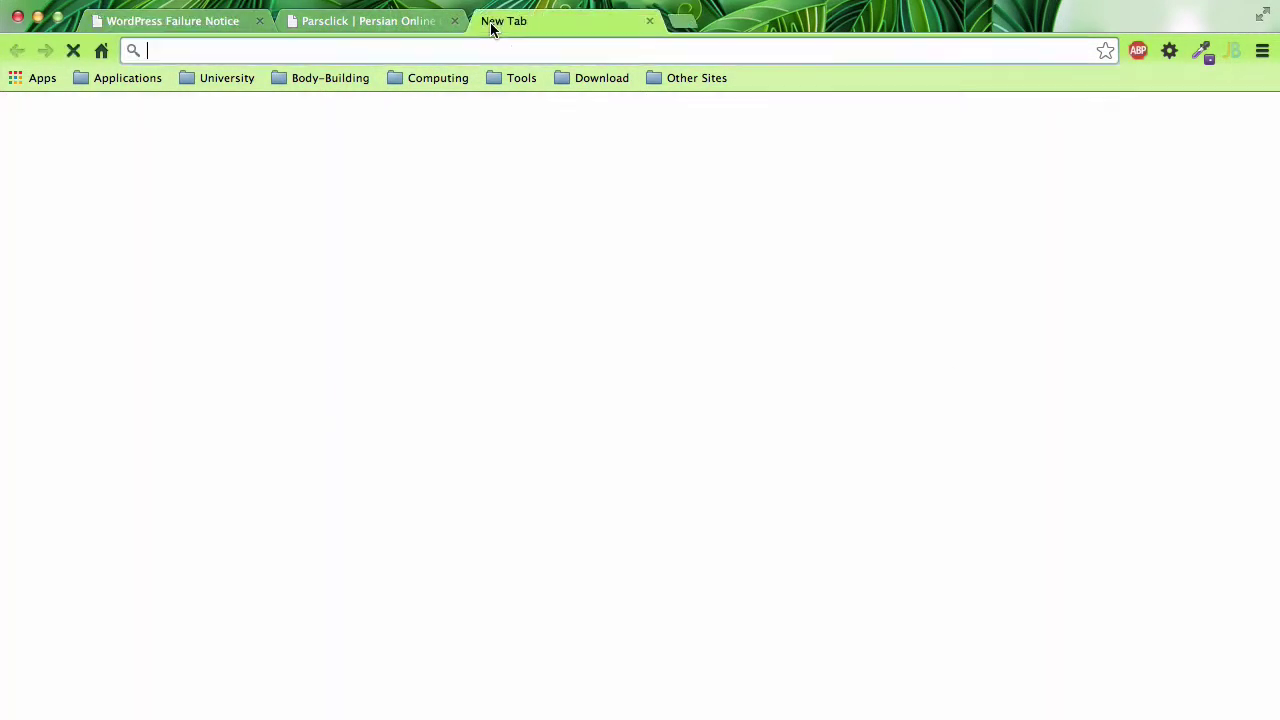
{"action": "type", "text": "google"}
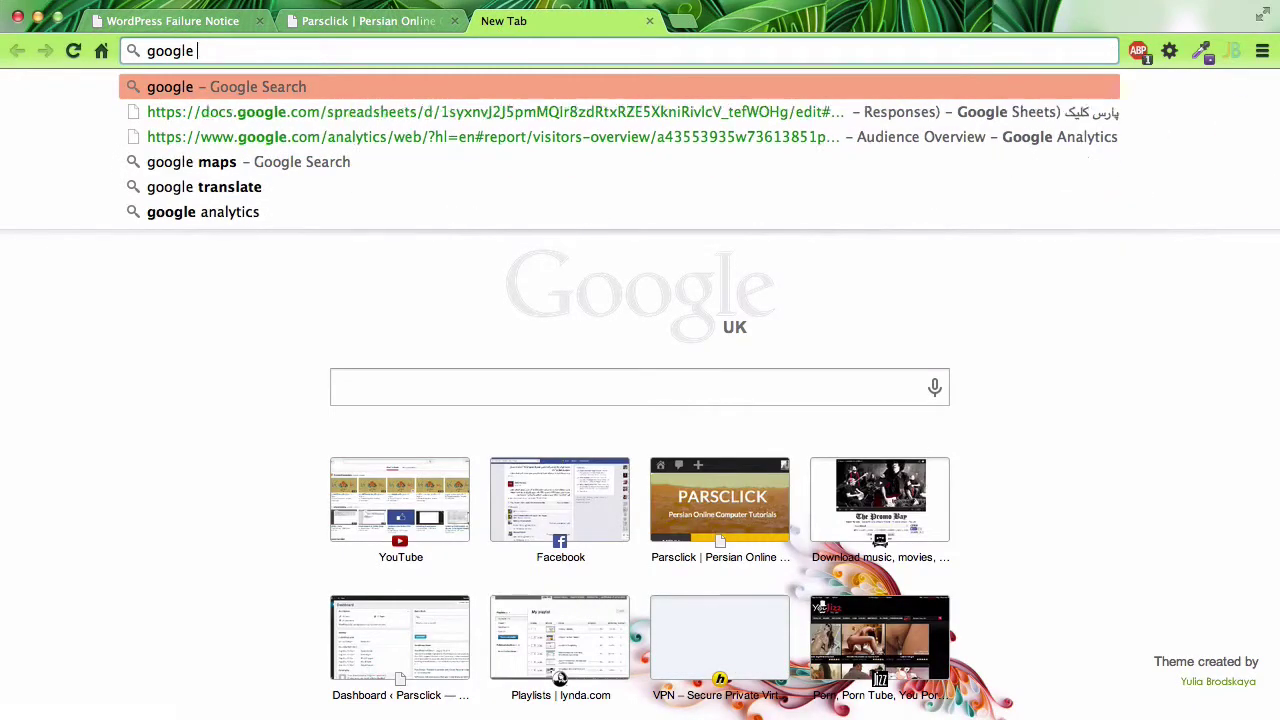
{"action": "type", "text": " analy"}
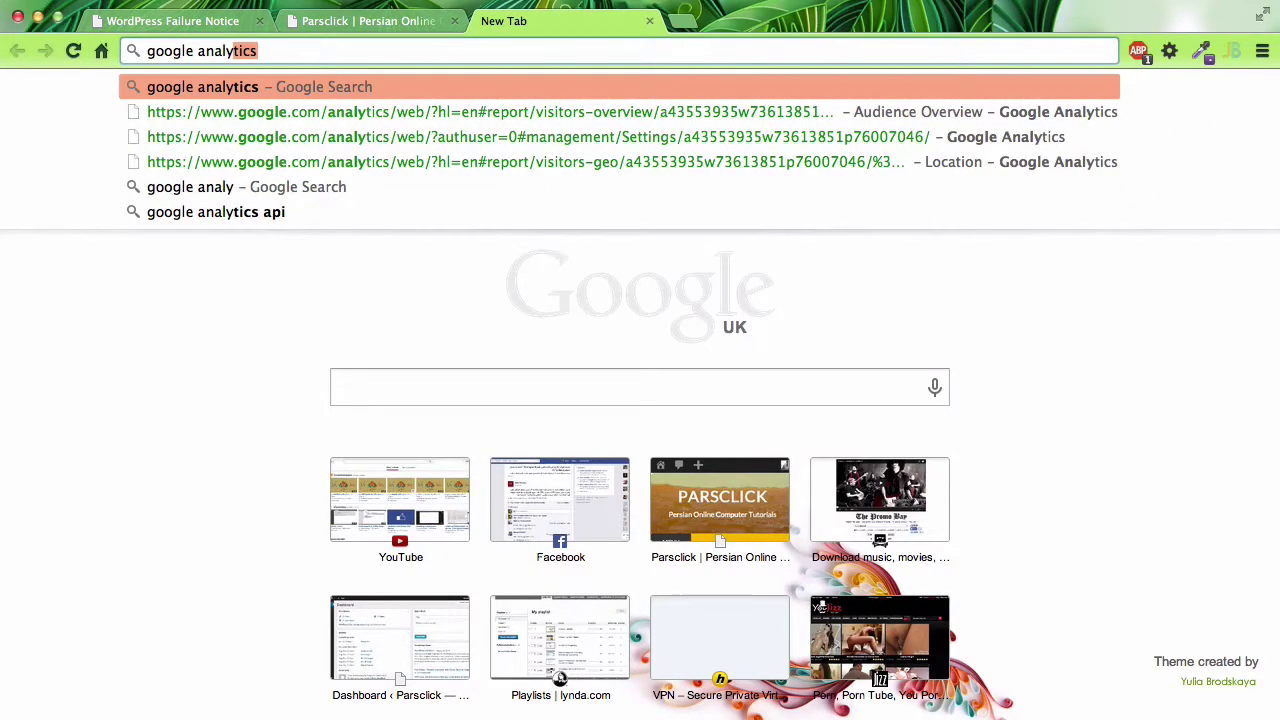
{"action": "key", "text": "Return"}
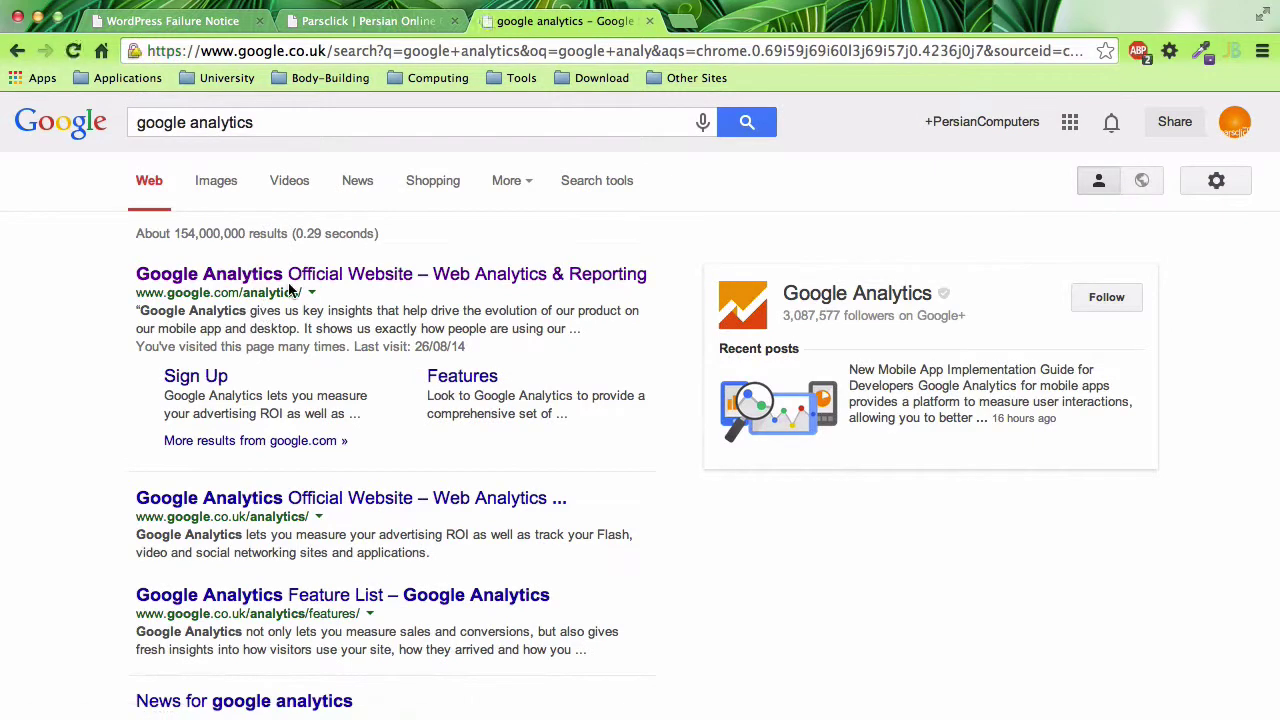
{"action": "left_click", "coordinate": [294, 280]}
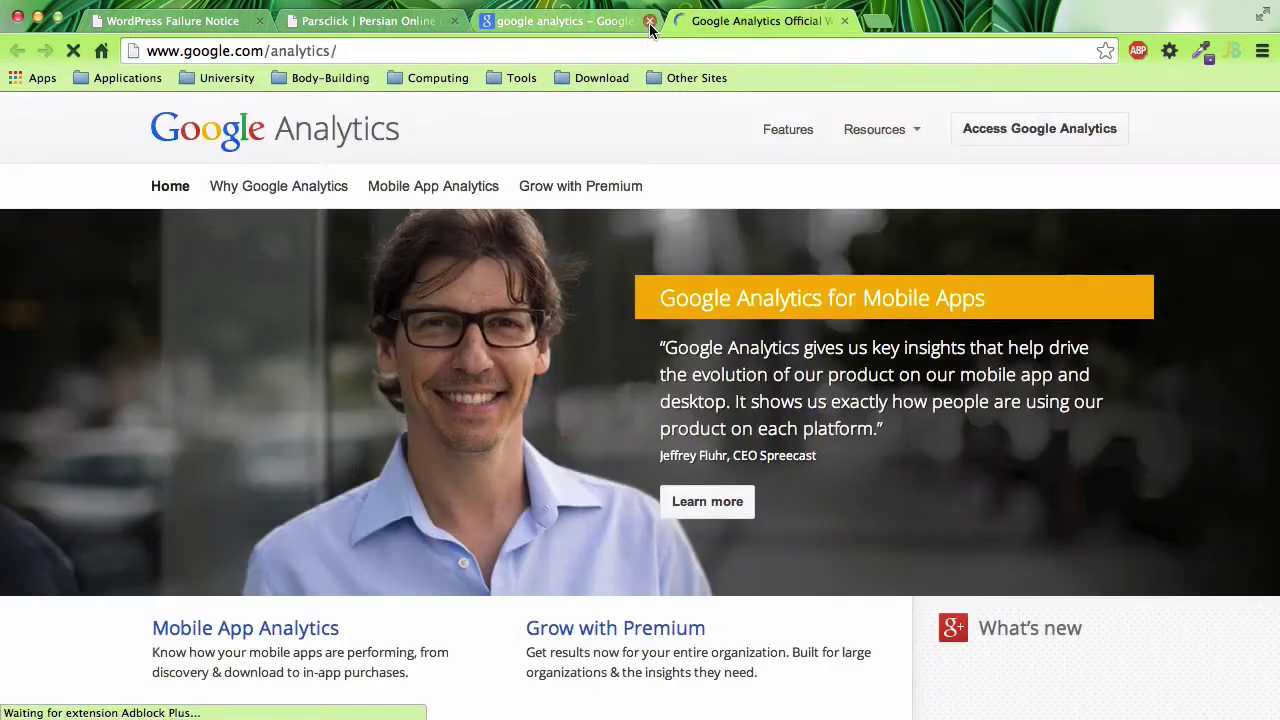
- Open All Web Site Data's Audience Overview: 3,107 sessions, 1,132 users, 12,717 pageviews
{"action": "left_click", "coordinate": [1001, 145]}
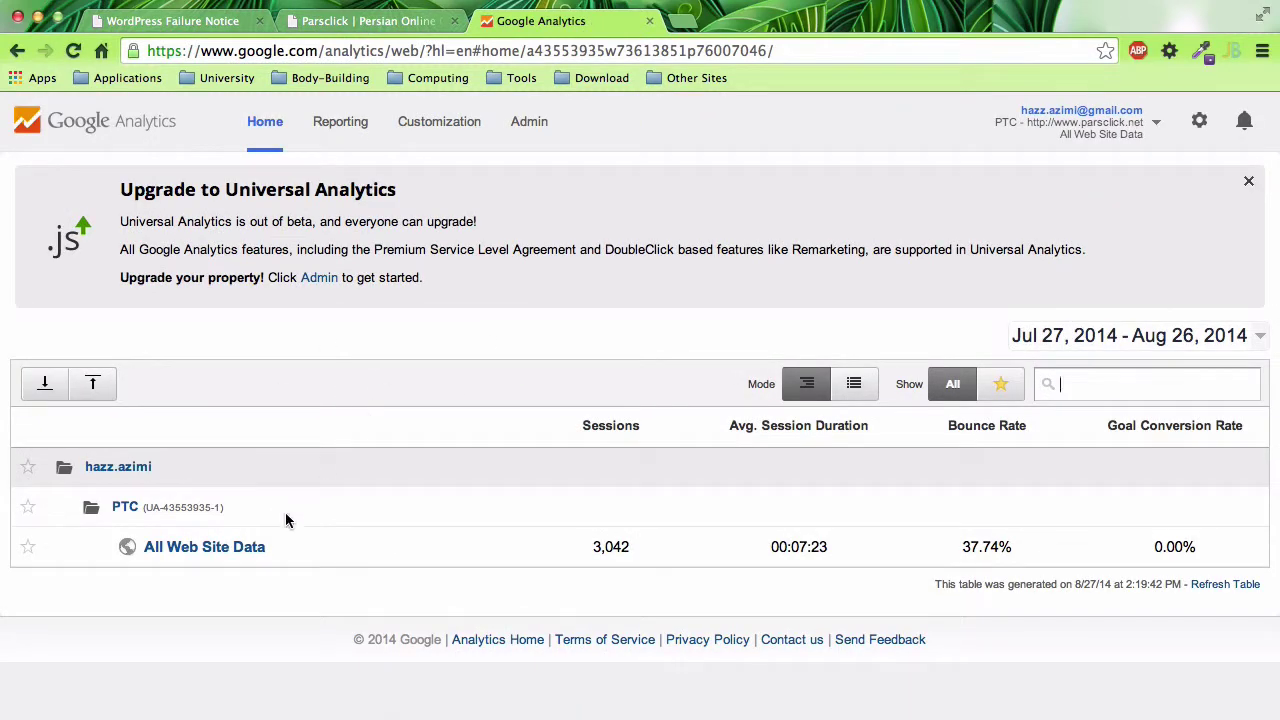
{"action": "left_click", "coordinate": [205, 548]}
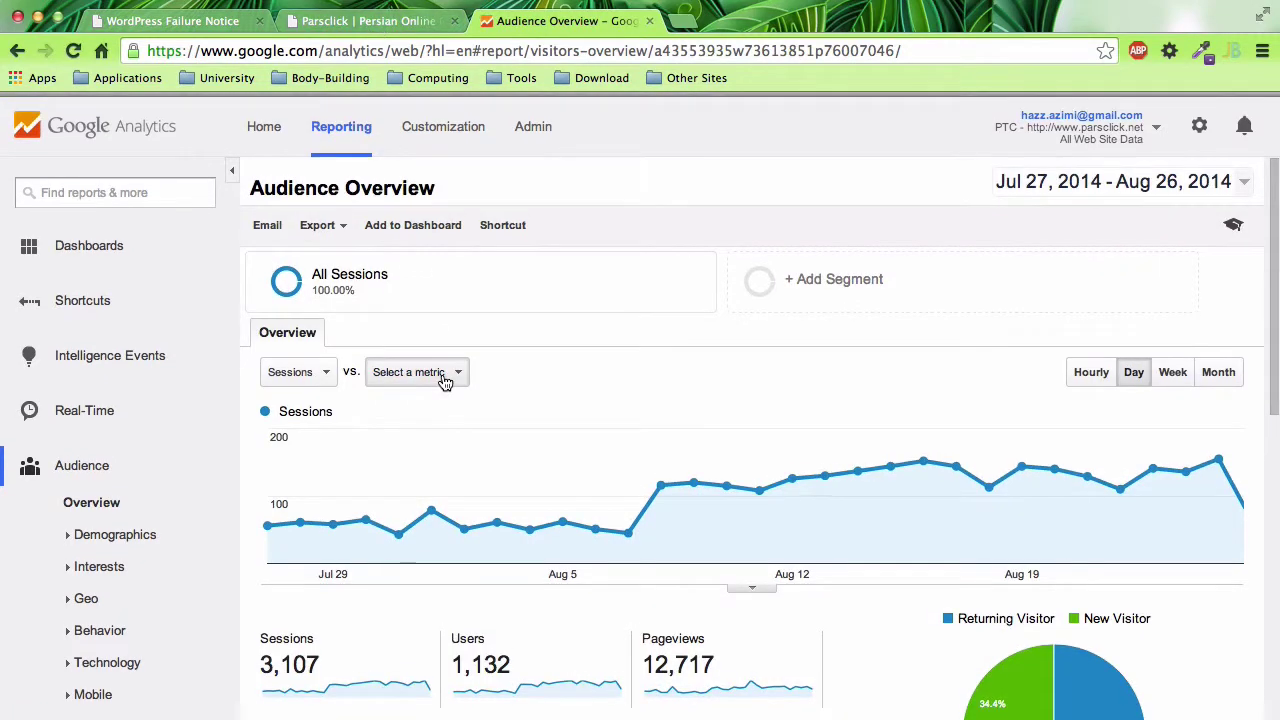
{"action": "scroll", "coordinate": [445, 381], "scroll_direction": "down", "scroll_amount": 2}
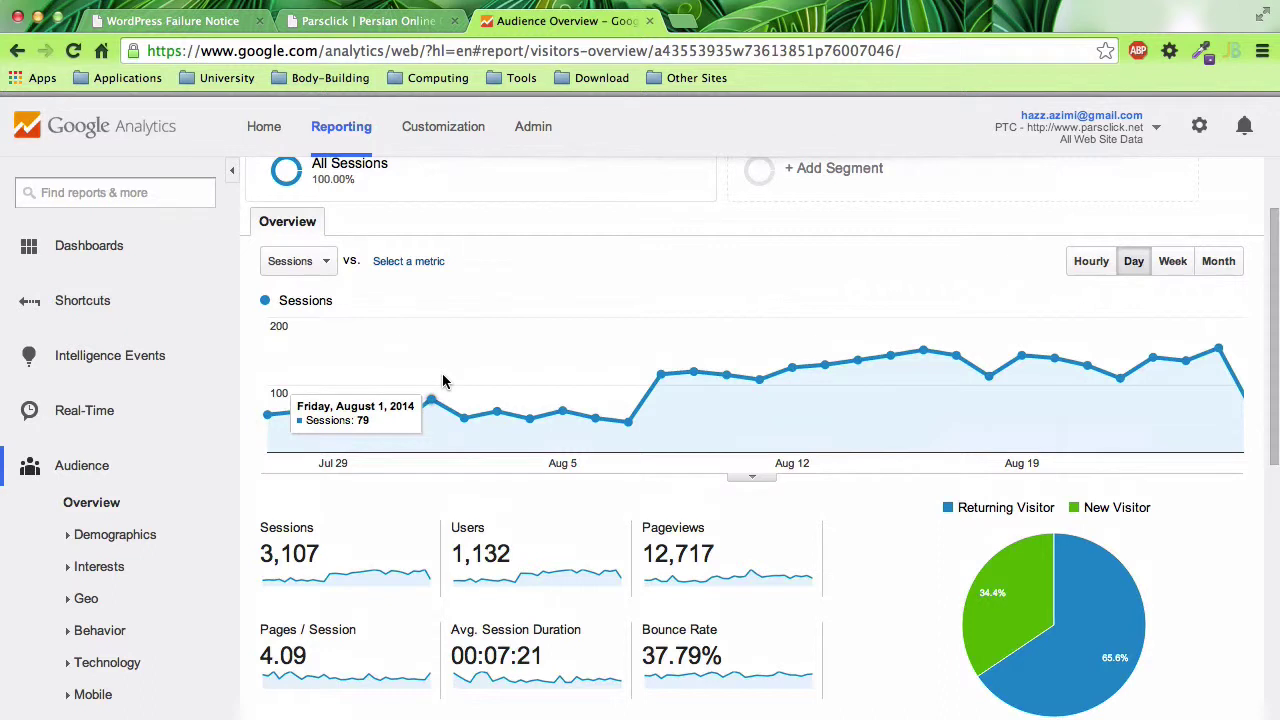
{"action": "scroll", "coordinate": [420, 320], "scroll_direction": "up", "scroll_amount": 1}
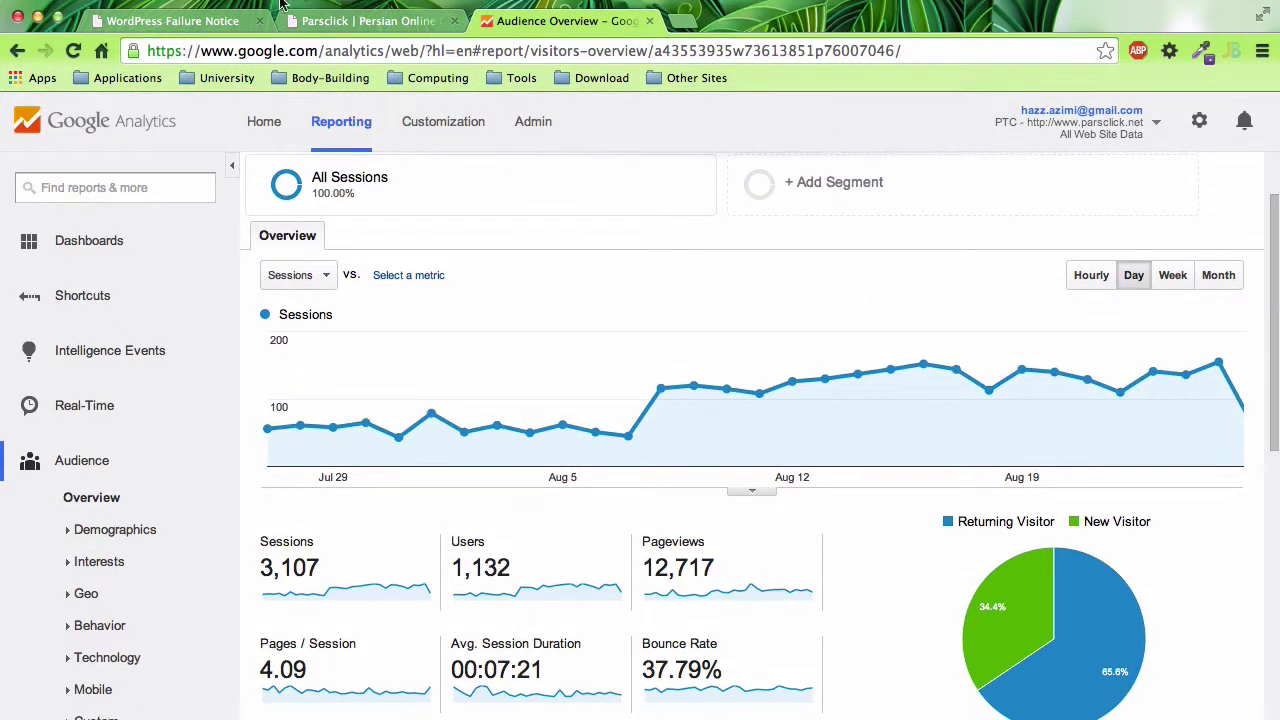
- Retry the Google Analyticator install, activate version 6.4.7.3, and open its settings
{"action": "left_click", "coordinate": [170, 21]}
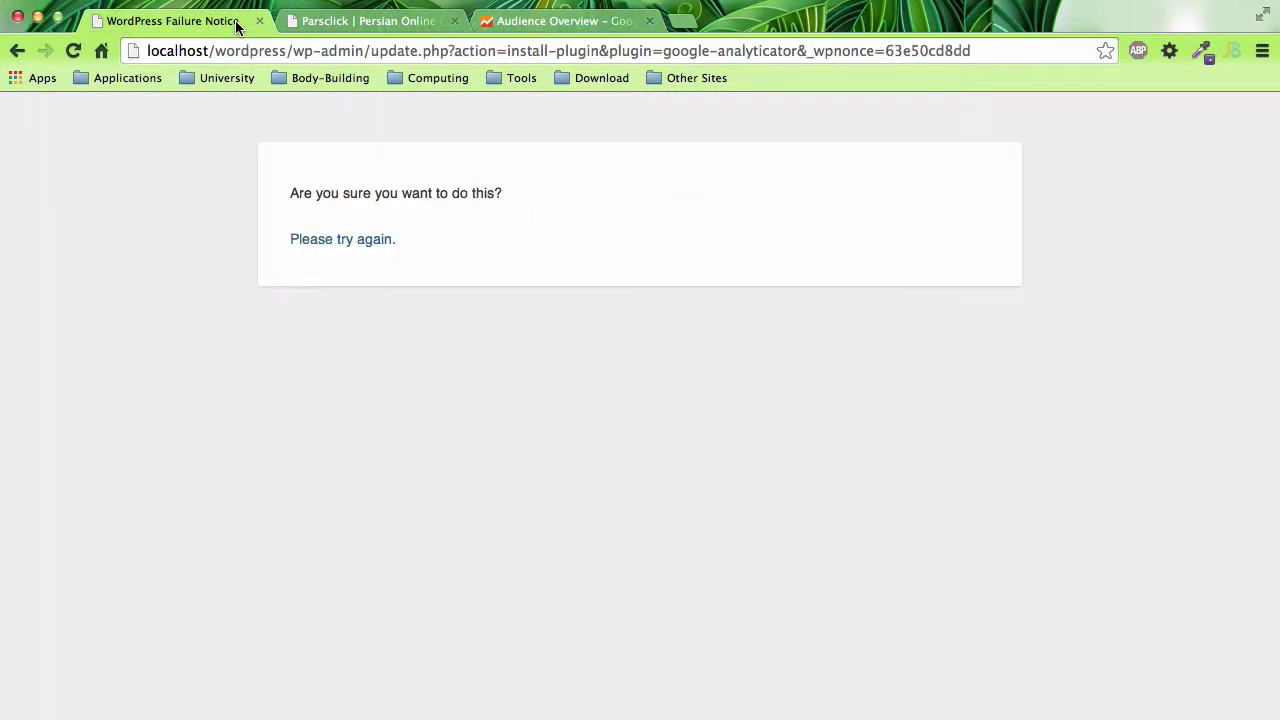
{"action": "left_click", "coordinate": [354, 243]}
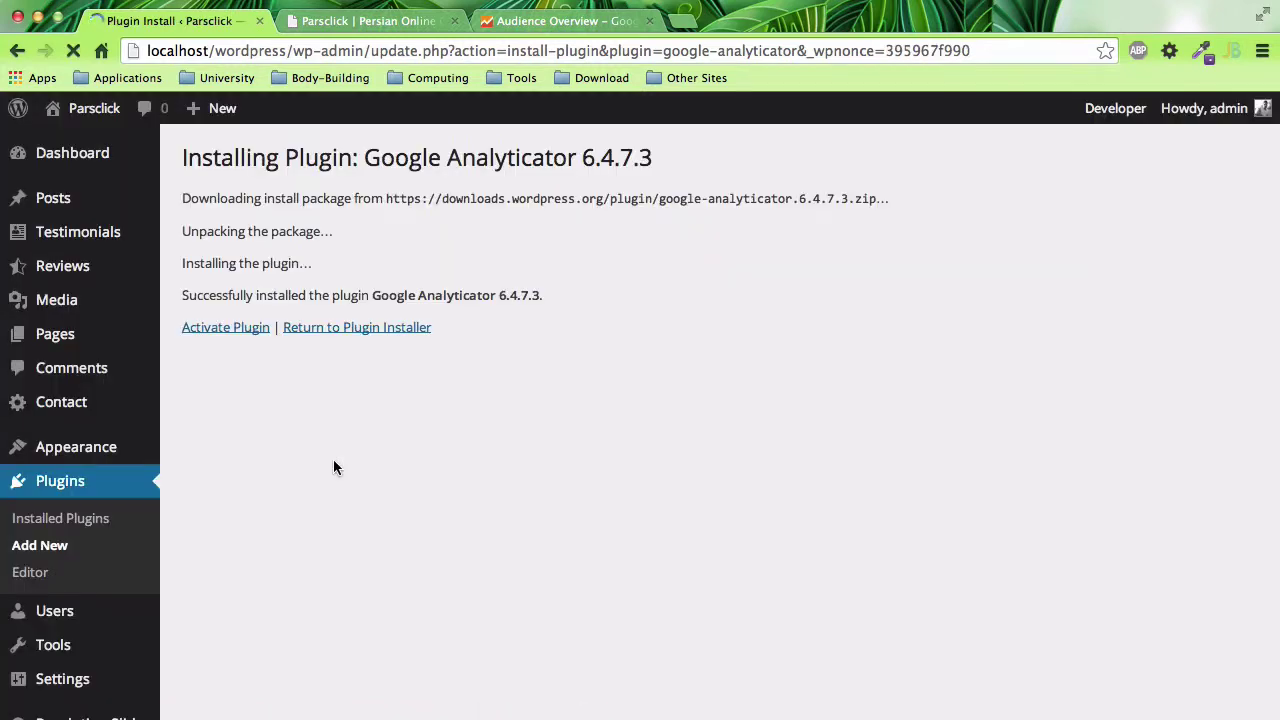
{"action": "left_click", "coordinate": [229, 331]}
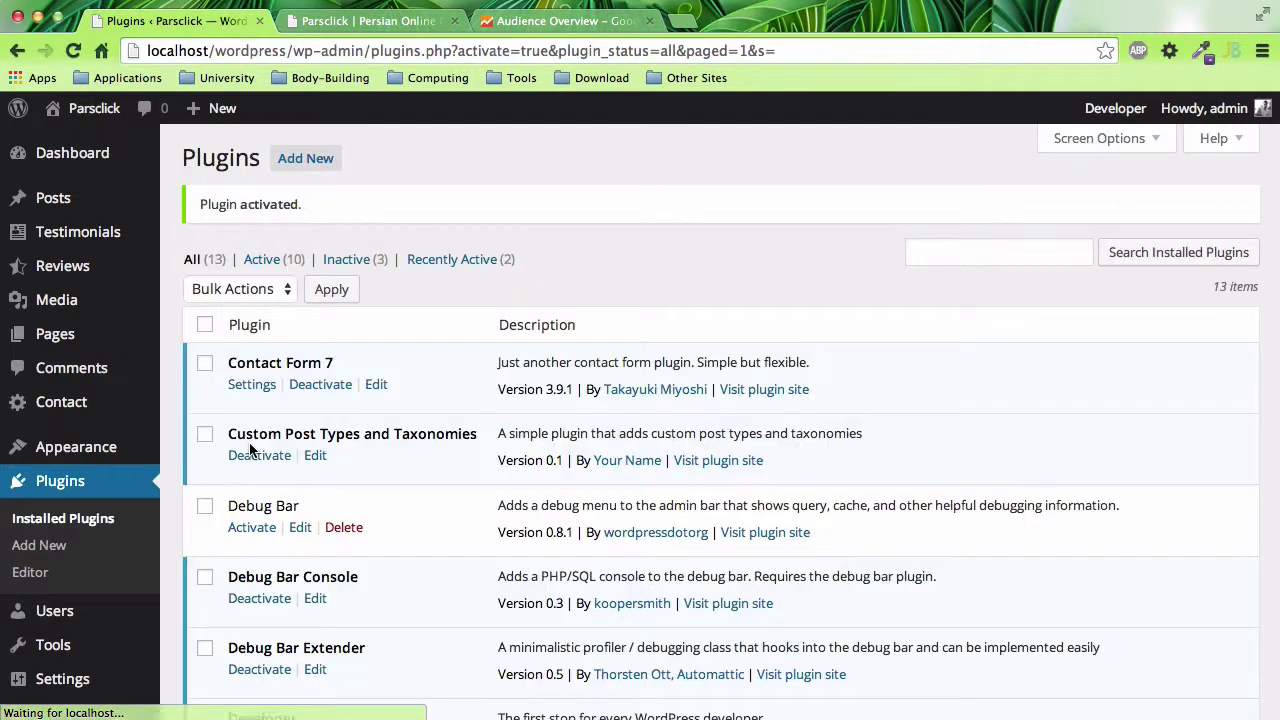
{"action": "scroll", "coordinate": [286, 440], "scroll_direction": "down", "scroll_amount": 1}
{"action": "scroll", "coordinate": [286, 440], "scroll_direction": "down", "scroll_amount": 2}
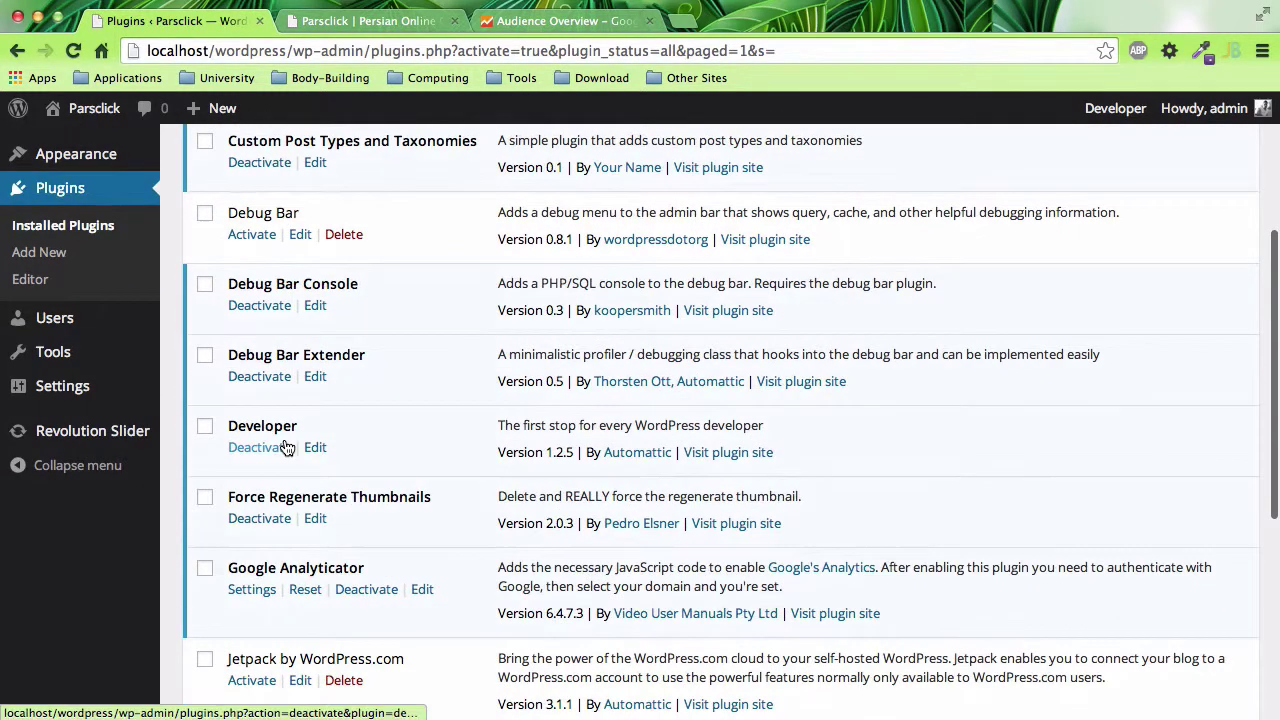
{"action": "scroll", "coordinate": [286, 440], "scroll_direction": "down", "scroll_amount": 2}
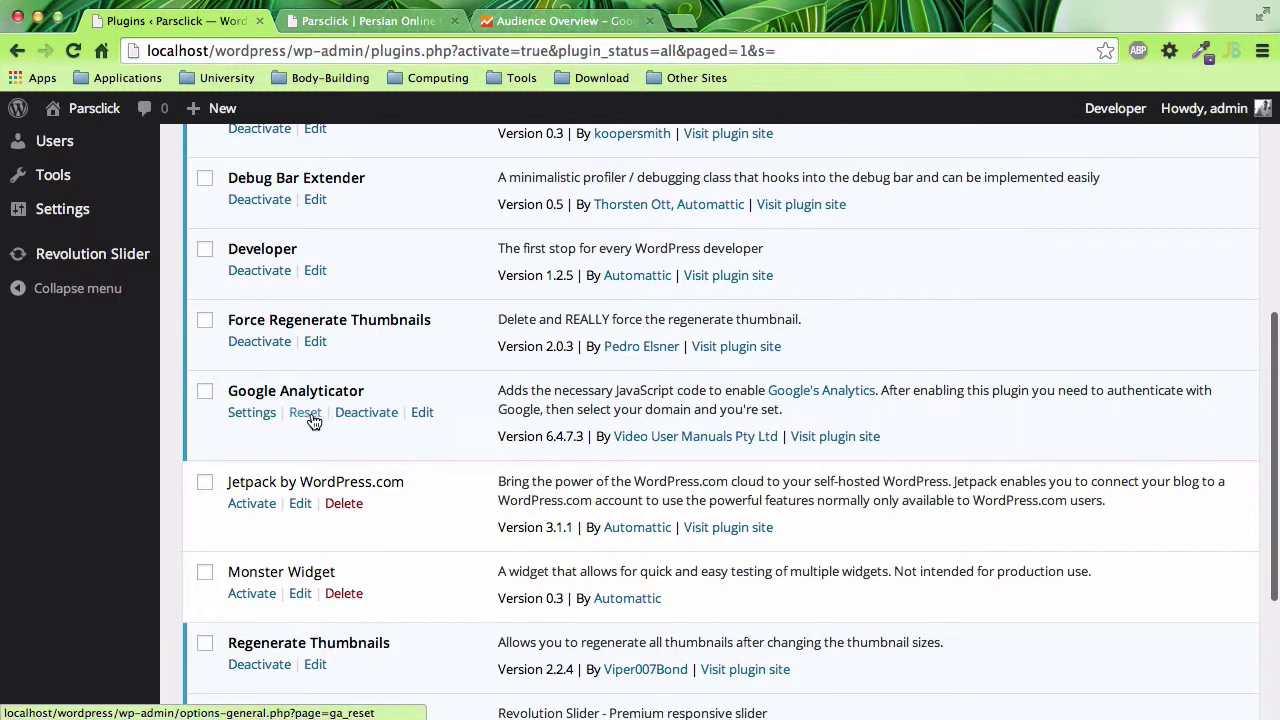
{"action": "left_click", "coordinate": [258, 416]}
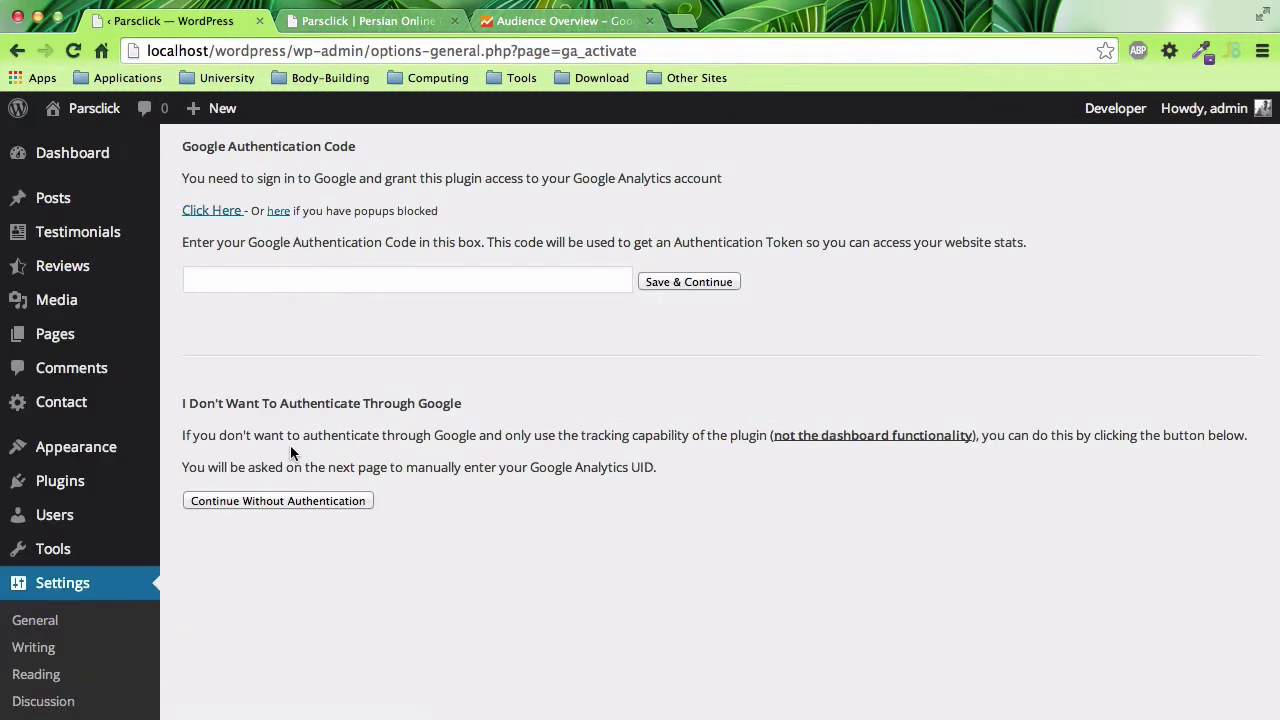
- Locate Google Analyticator's authentication code field and put the cursor in it
{"action": "scroll", "coordinate": [290, 450], "scroll_direction": "down", "scroll_amount": 1}
{"action": "scroll", "coordinate": [120, 531], "scroll_direction": "down", "scroll_amount": 1}
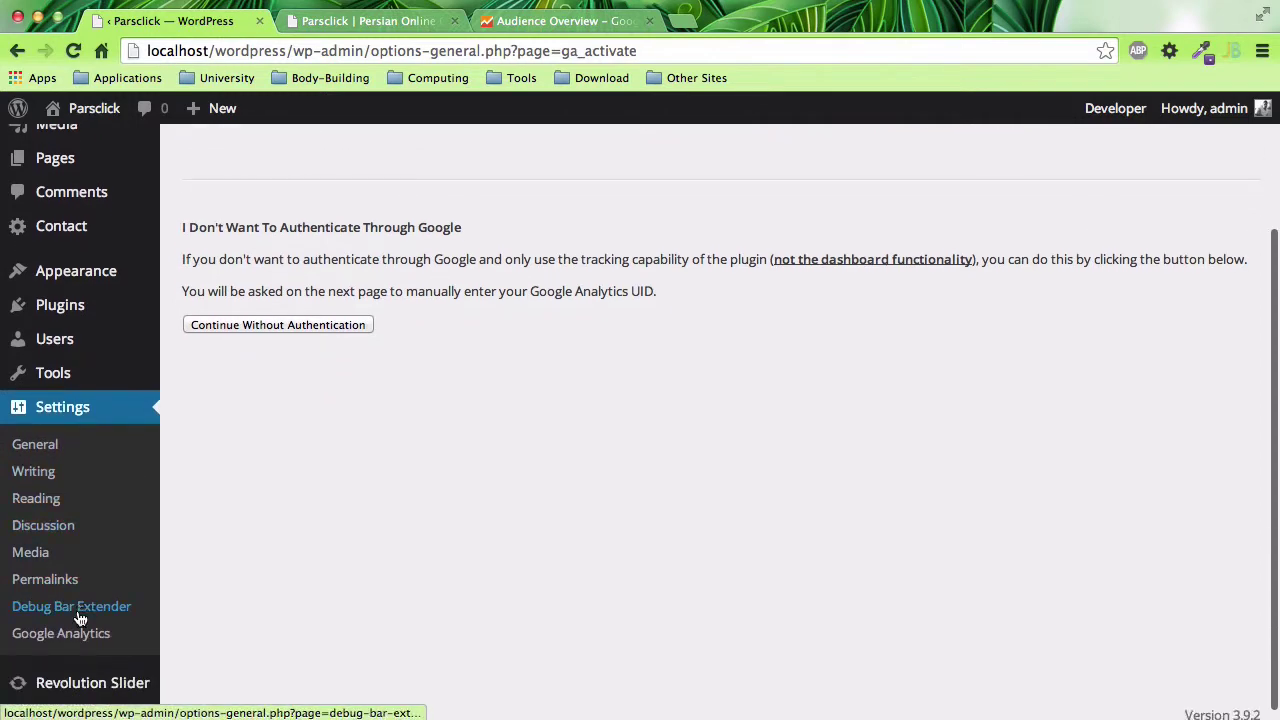
{"action": "scroll", "coordinate": [452, 444], "scroll_direction": "up", "scroll_amount": 2}
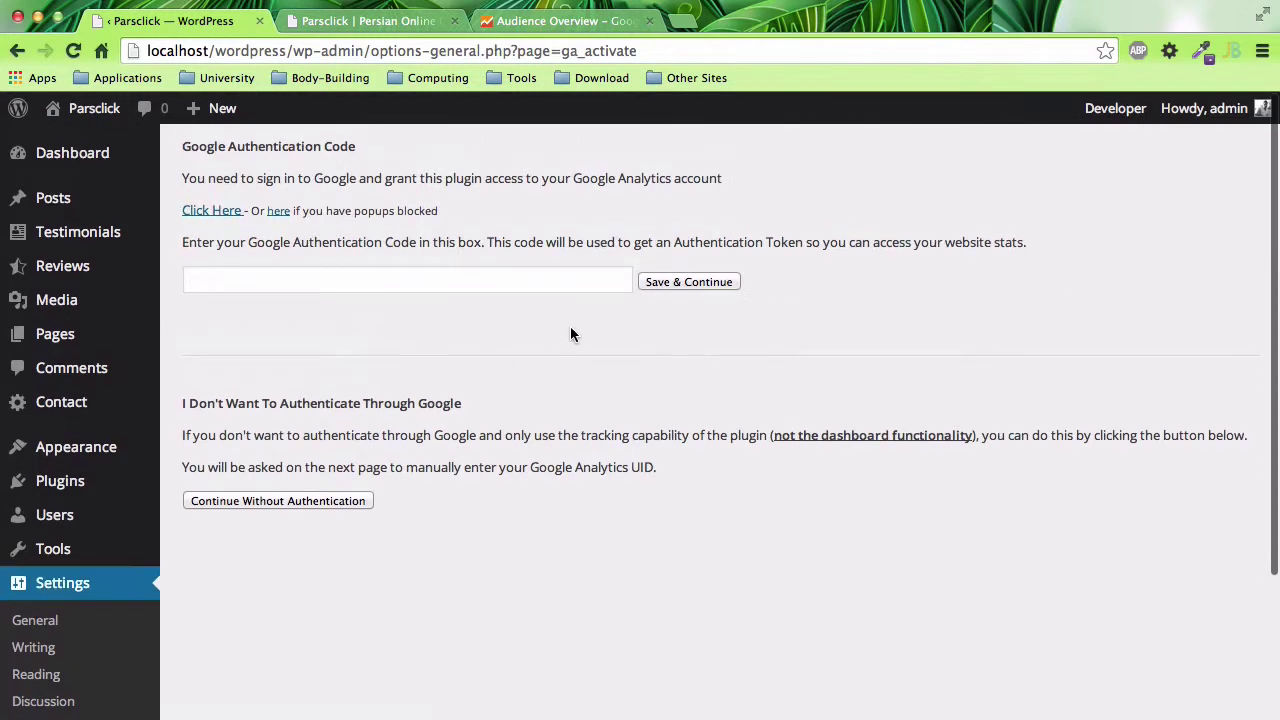
{"action": "left_click", "coordinate": [531, 281]}
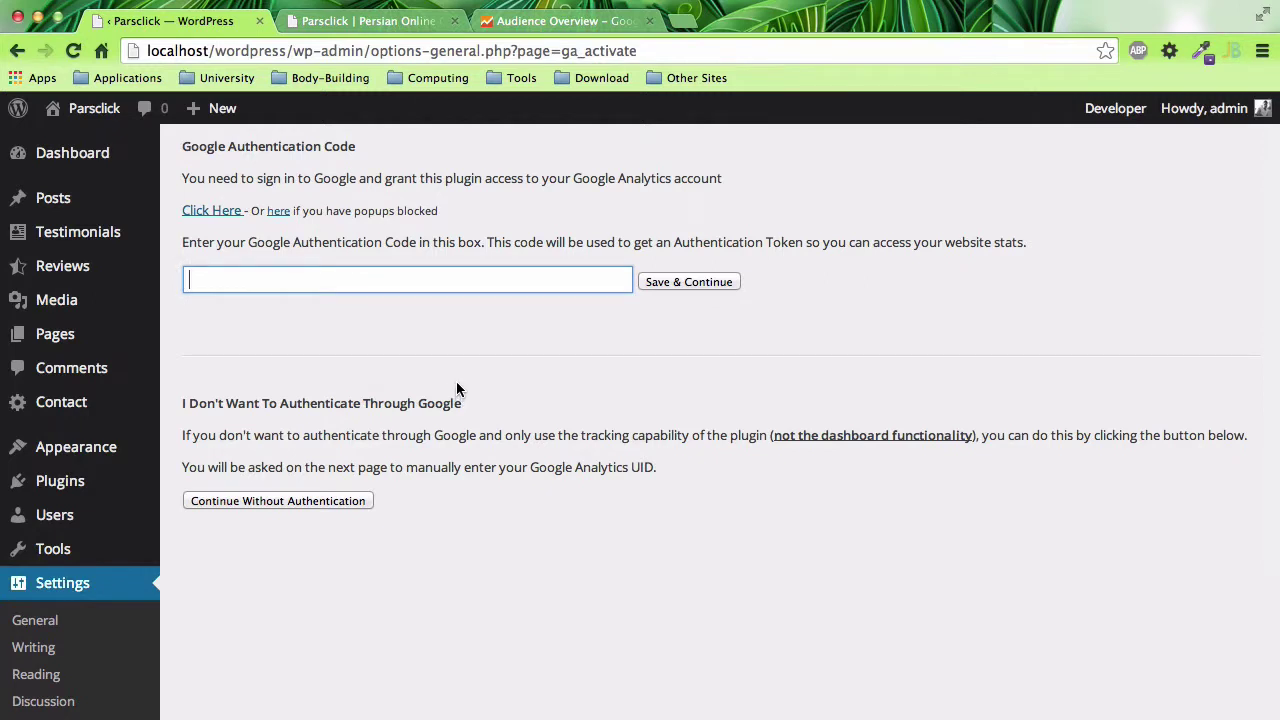
- Sign in with the site owner's Google account, grant access, and copy the authorization code
{"action": "left_click", "coordinate": [222, 211]}
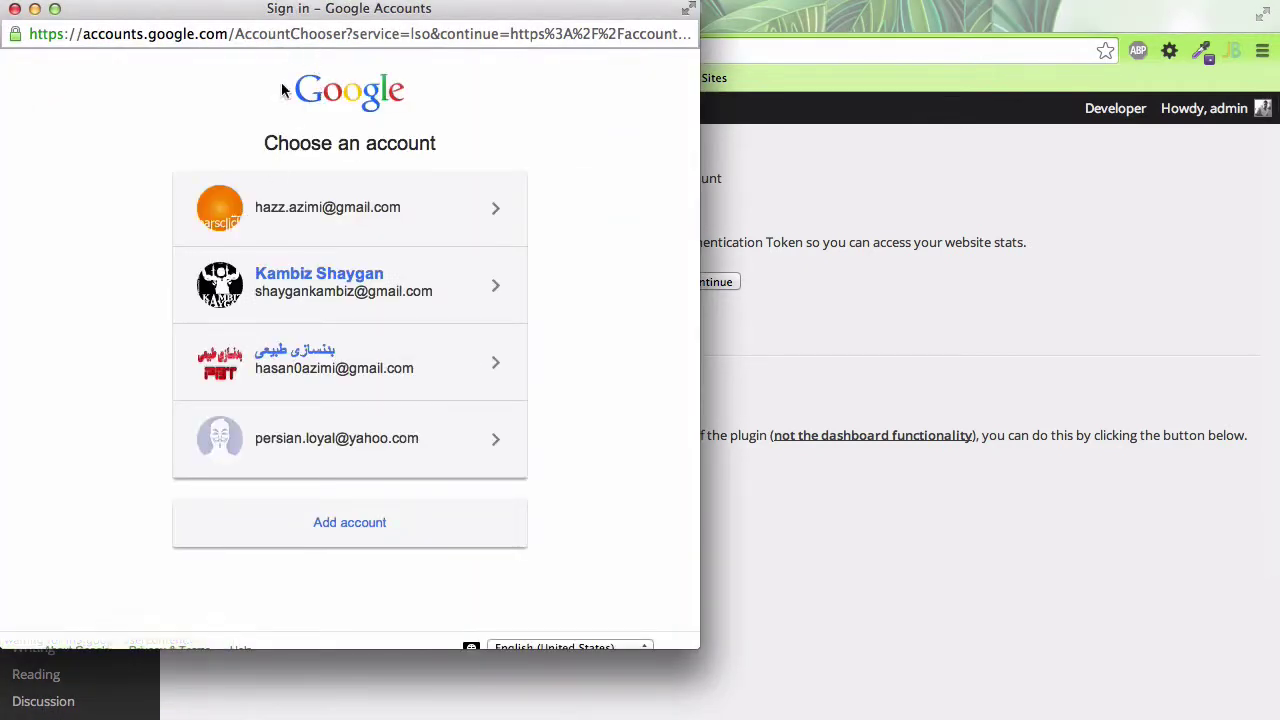
{"action": "left_click", "coordinate": [277, 216]}
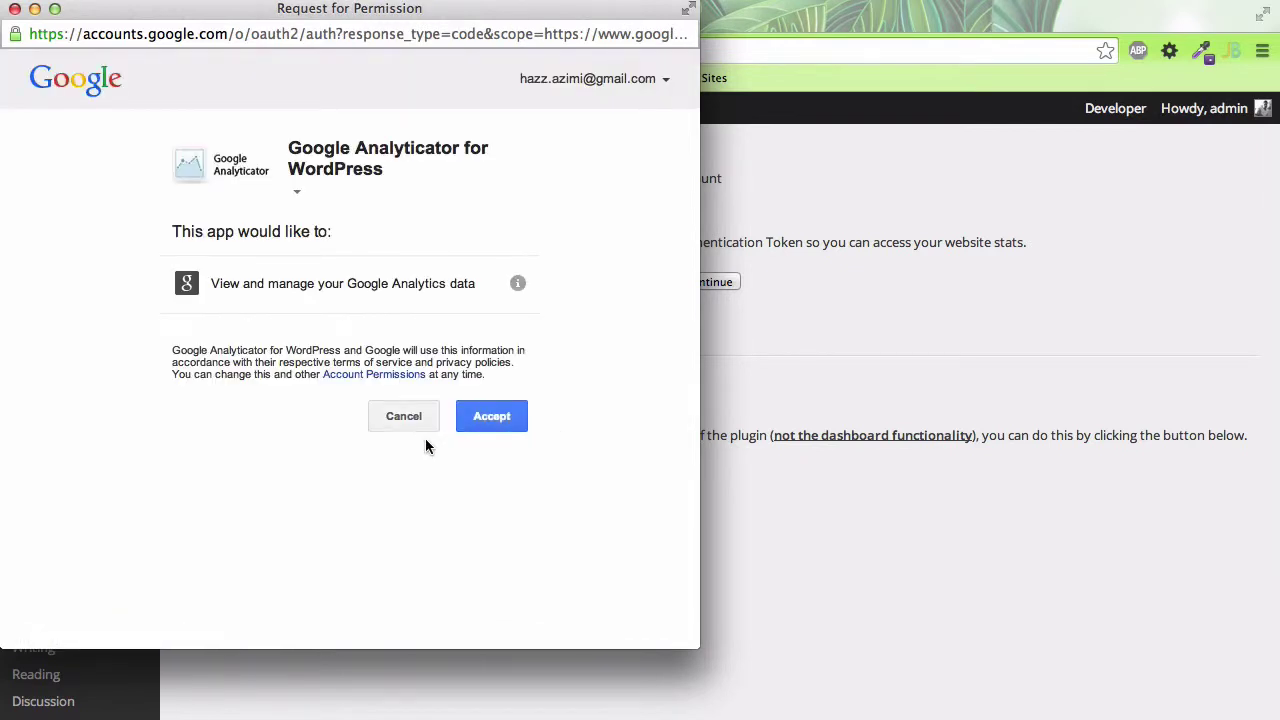
{"action": "left_click", "coordinate": [475, 424]}
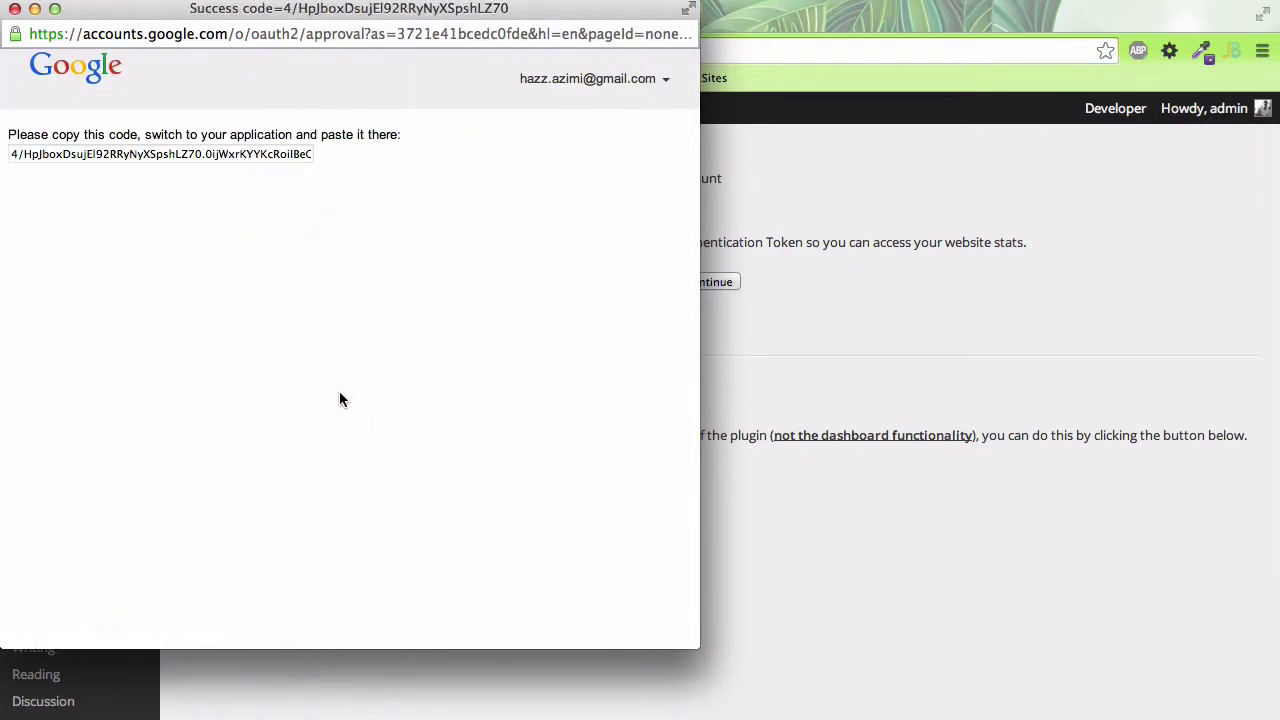
{"action": "left_click_drag", "start_coordinate": [191, 7], "coordinate": [290, 15]}
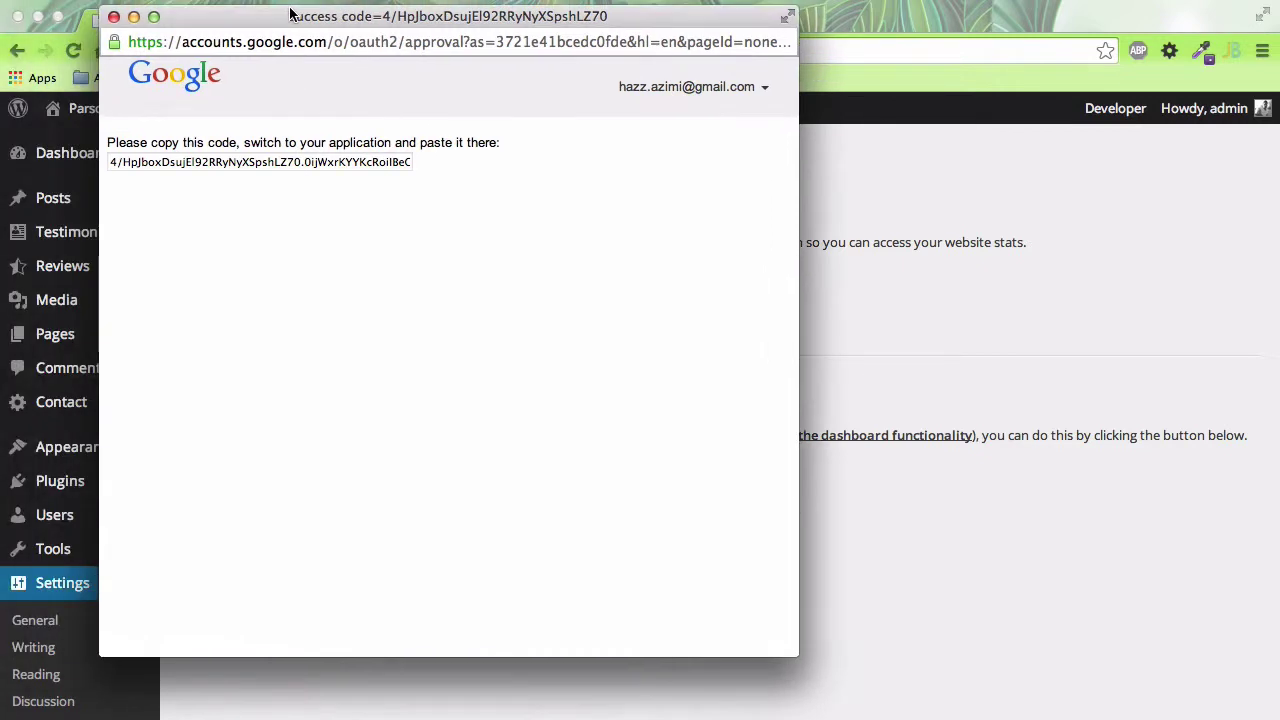
{"action": "left_click", "coordinate": [300, 163]}
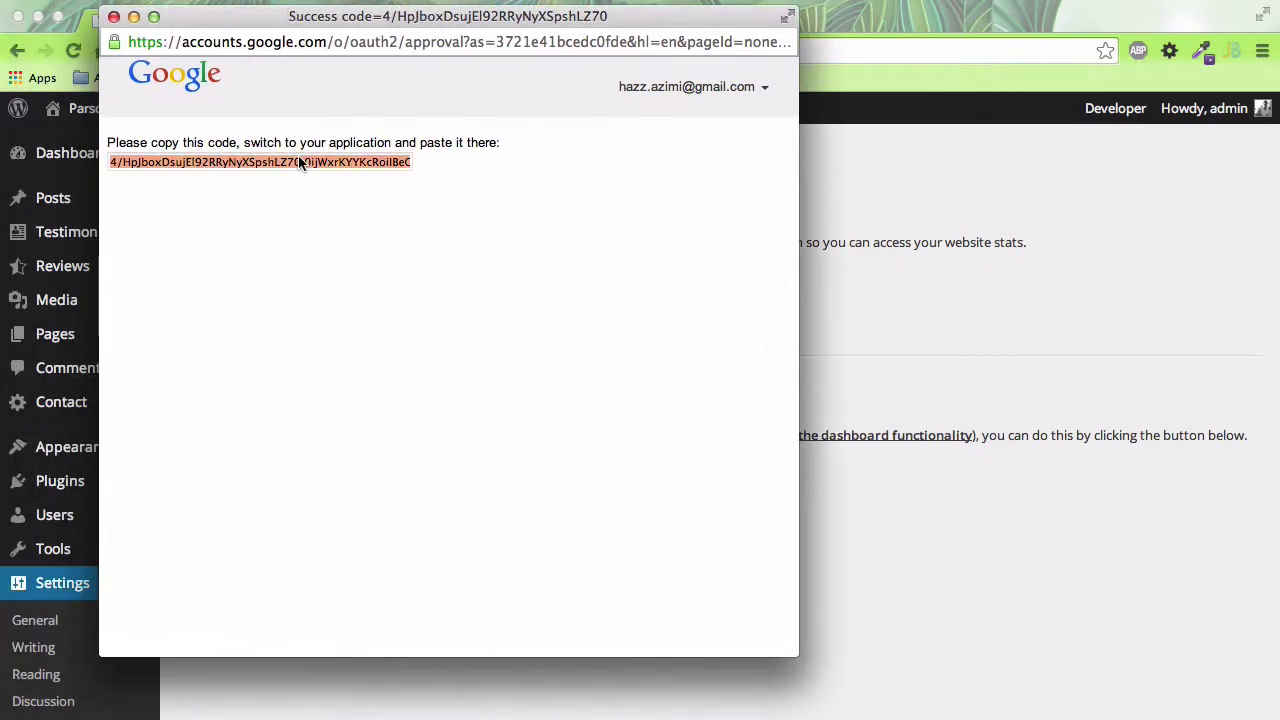
{"action": "left_click", "coordinate": [113, 16]}
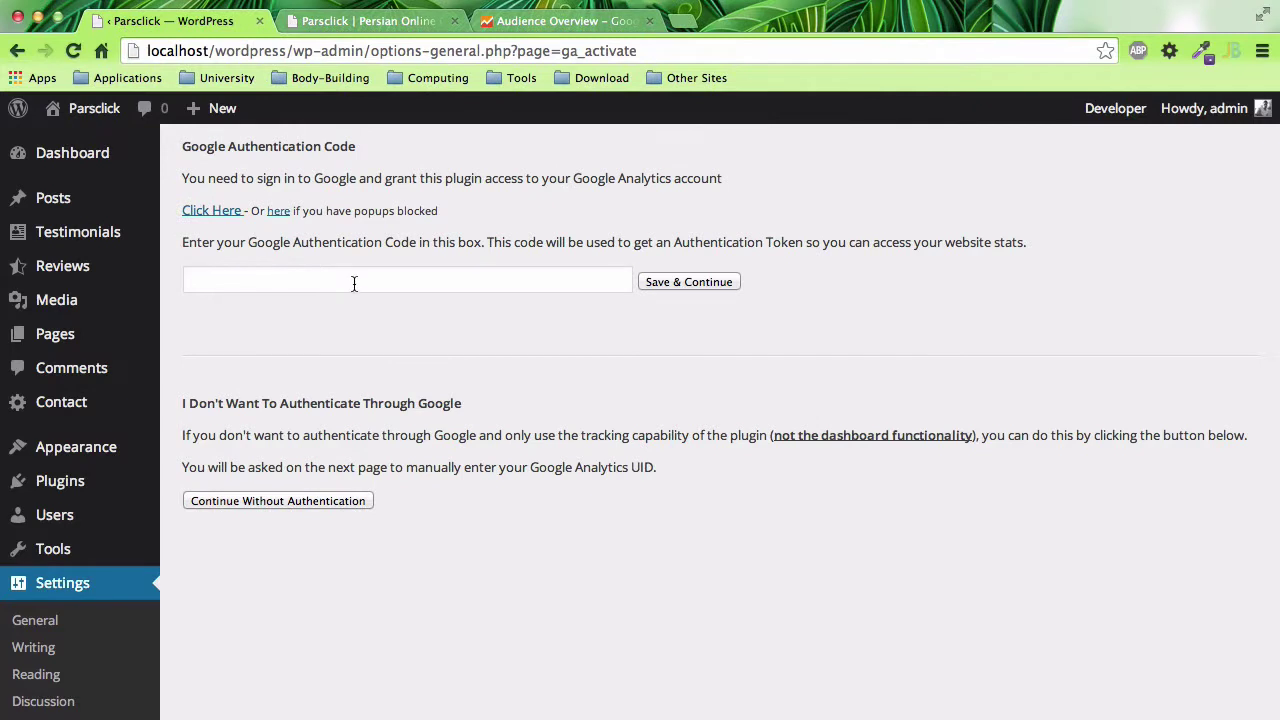
{"action": "left_click", "coordinate": [354, 283]}
{"action": "key", "text": "super+v"}
{"action": "left_click", "coordinate": [670, 283]}
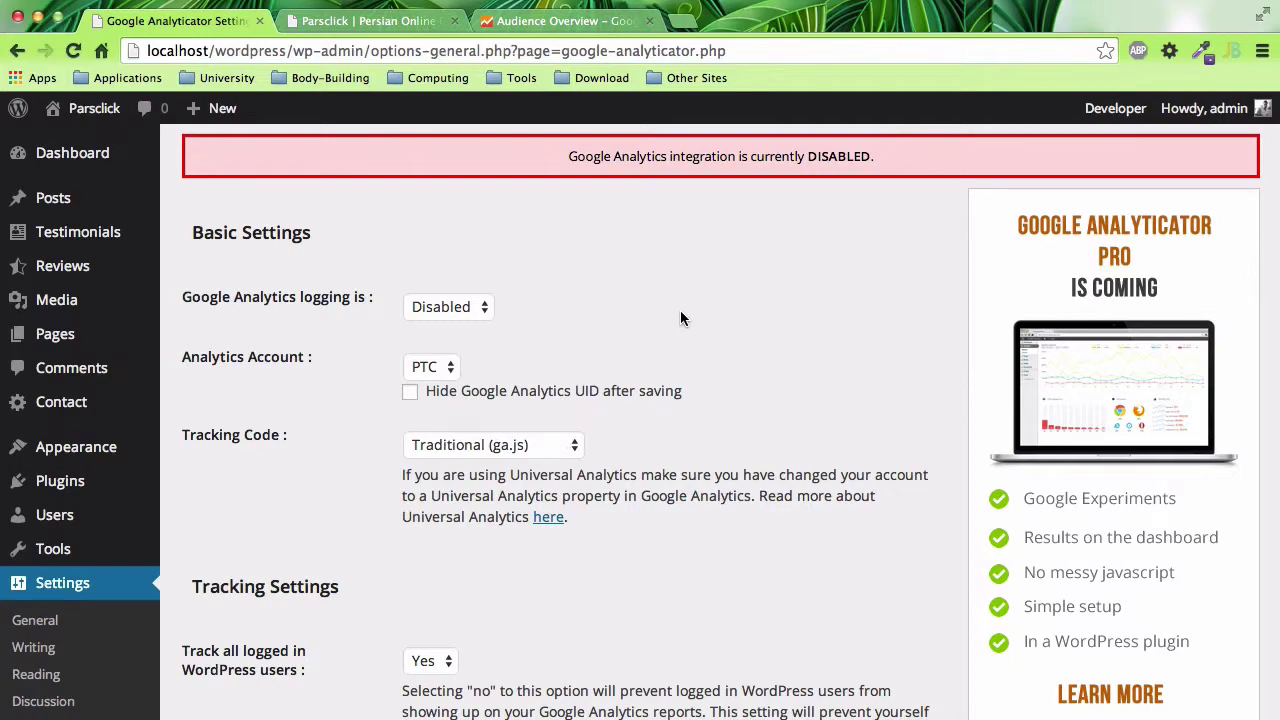
{"action": "scroll", "coordinate": [682, 313], "scroll_direction": "down", "scroll_amount": 4}
{"action": "scroll", "coordinate": [677, 320], "scroll_direction": "down", "scroll_amount": 4}
{"action": "scroll", "coordinate": [677, 320], "scroll_direction": "down", "scroll_amount": 10}
{"action": "scroll", "coordinate": [677, 320], "scroll_direction": "down", "scroll_amount": 10}
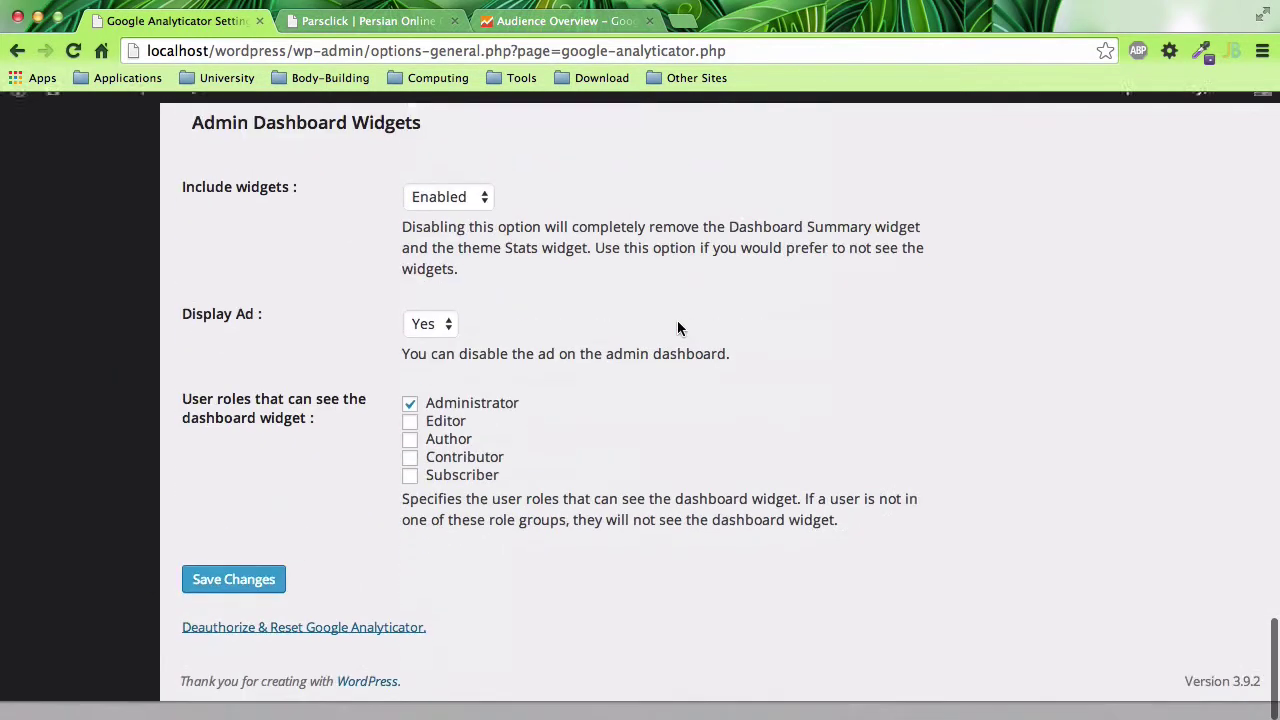
{"action": "scroll", "coordinate": [677, 320], "scroll_direction": "up", "scroll_amount": 15}
{"action": "scroll", "coordinate": [677, 320], "scroll_direction": "up", "scroll_amount": 5}
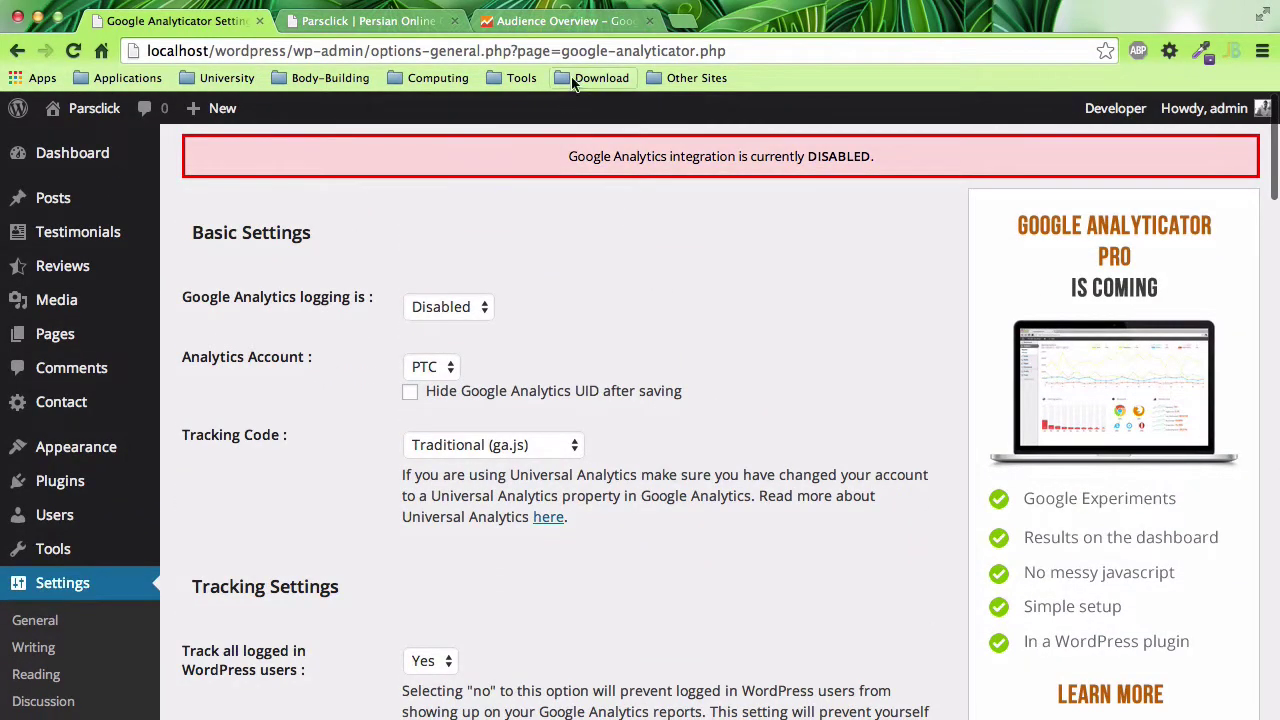
- Review Audience Overview metrics and the new-visitor chart (1,070 sessions, 34.4%), then expand Audience > Geo
{"action": "left_click", "coordinate": [549, 22]}
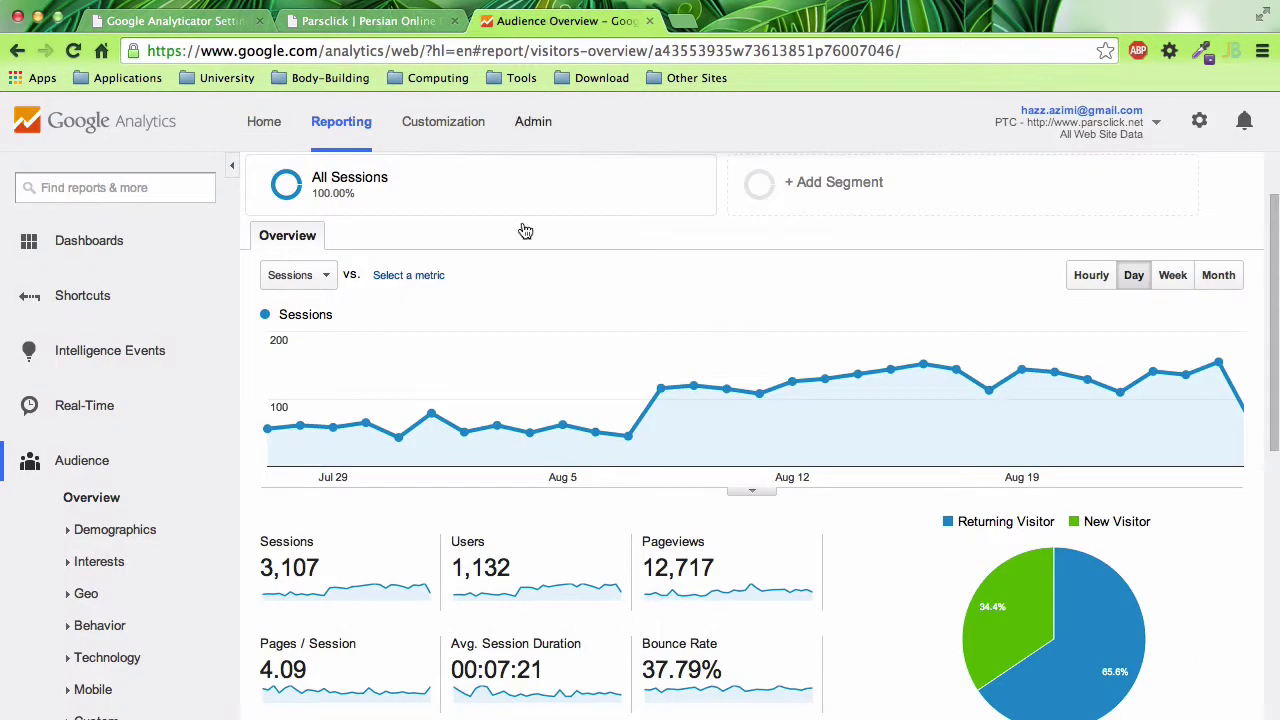
{"action": "scroll", "coordinate": [520, 527], "scroll_direction": "down", "scroll_amount": 1}
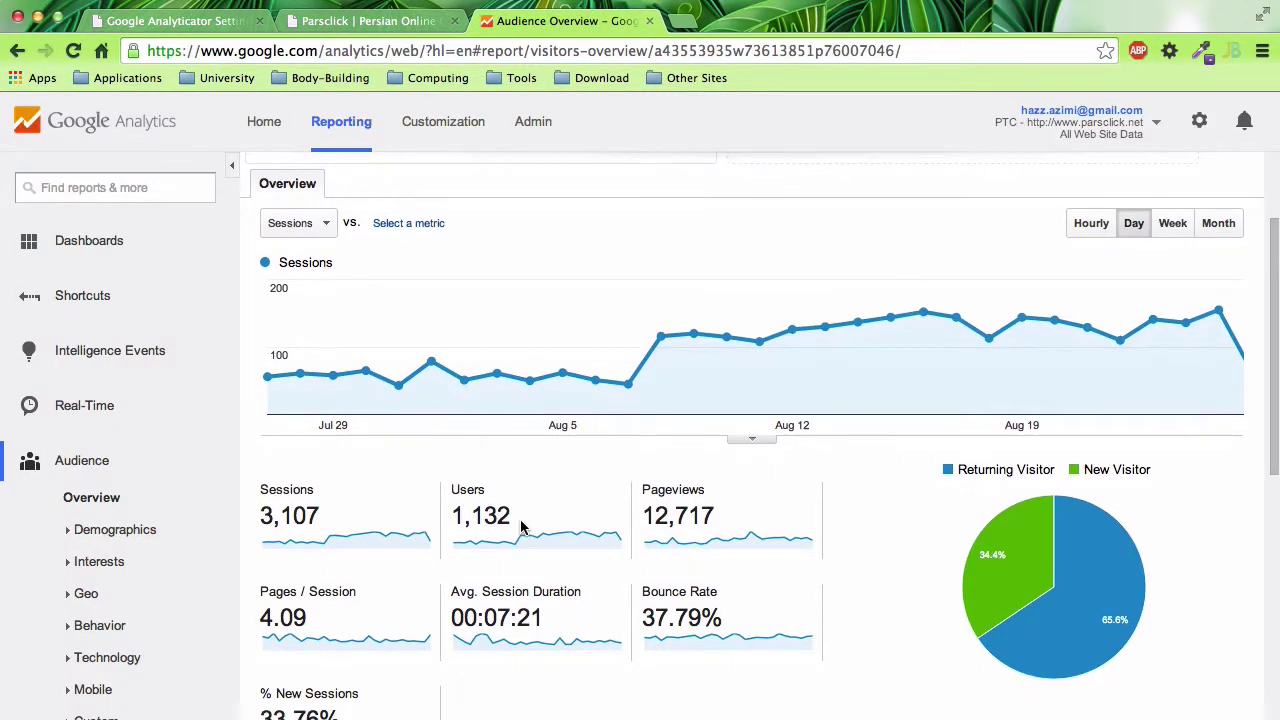
{"action": "scroll", "coordinate": [520, 527], "scroll_direction": "up", "scroll_amount": 1}
{"action": "mouse_move", "coordinate": [521, 528]}
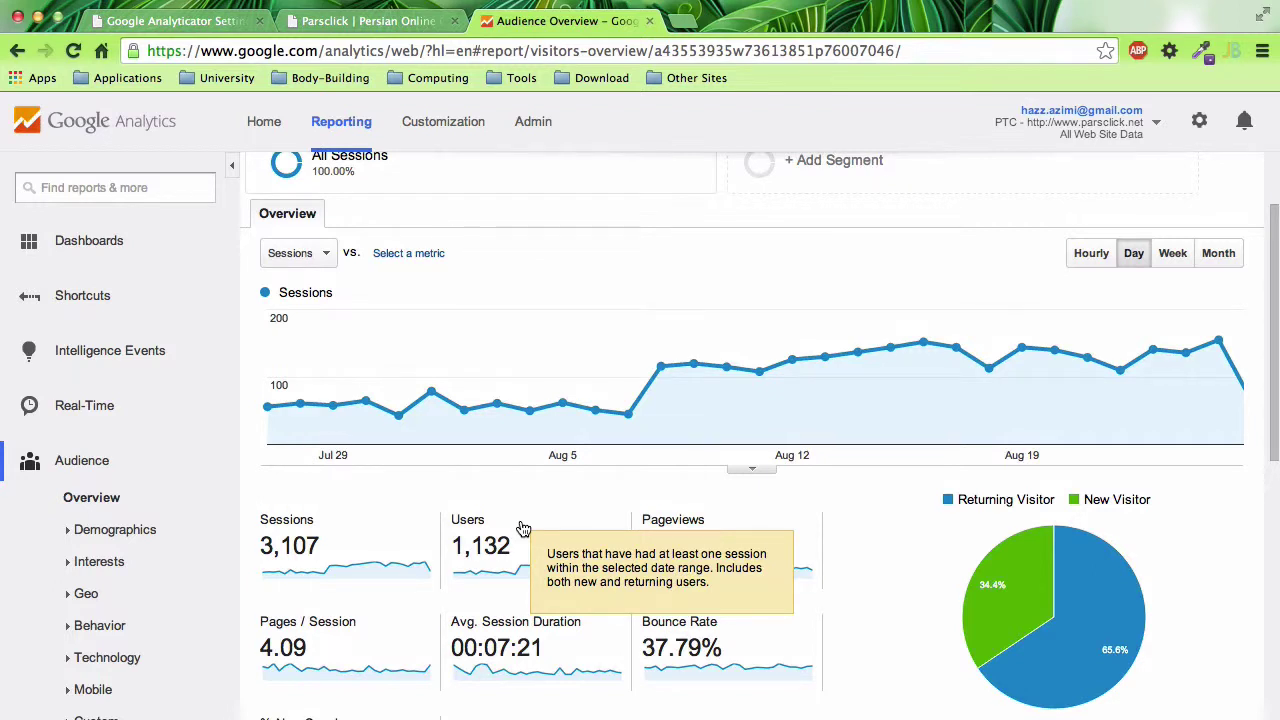
{"action": "scroll", "coordinate": [521, 528], "scroll_direction": "down", "scroll_amount": 1}
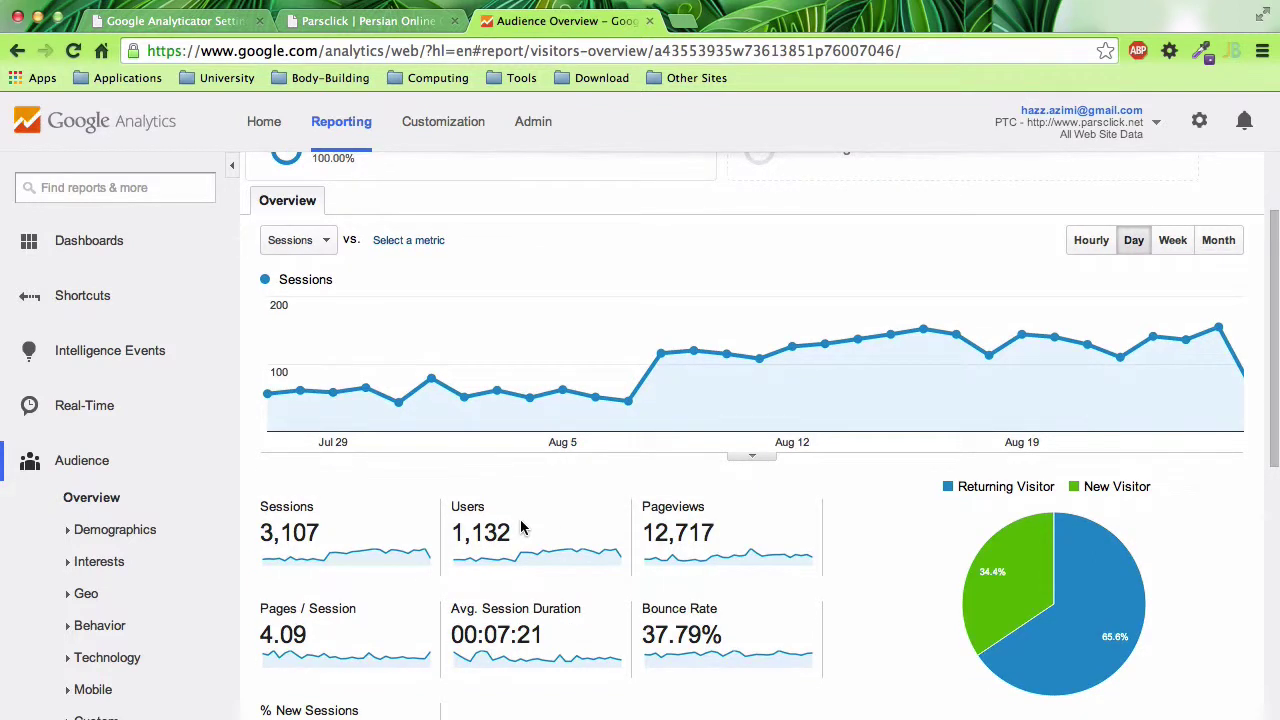
{"action": "scroll", "coordinate": [520, 527], "scroll_direction": "down", "scroll_amount": 3}
{"action": "scroll", "coordinate": [520, 527], "scroll_direction": "down", "scroll_amount": 2}
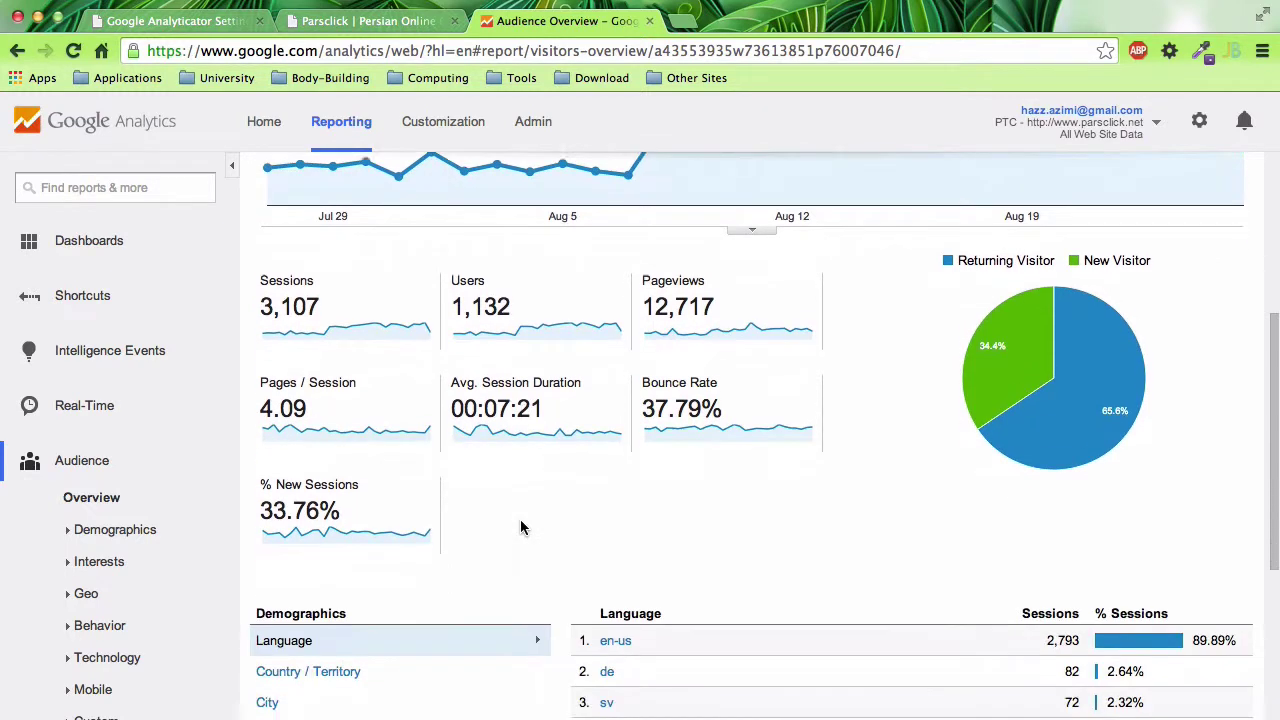
{"action": "scroll", "coordinate": [520, 527], "scroll_direction": "up", "scroll_amount": 2}
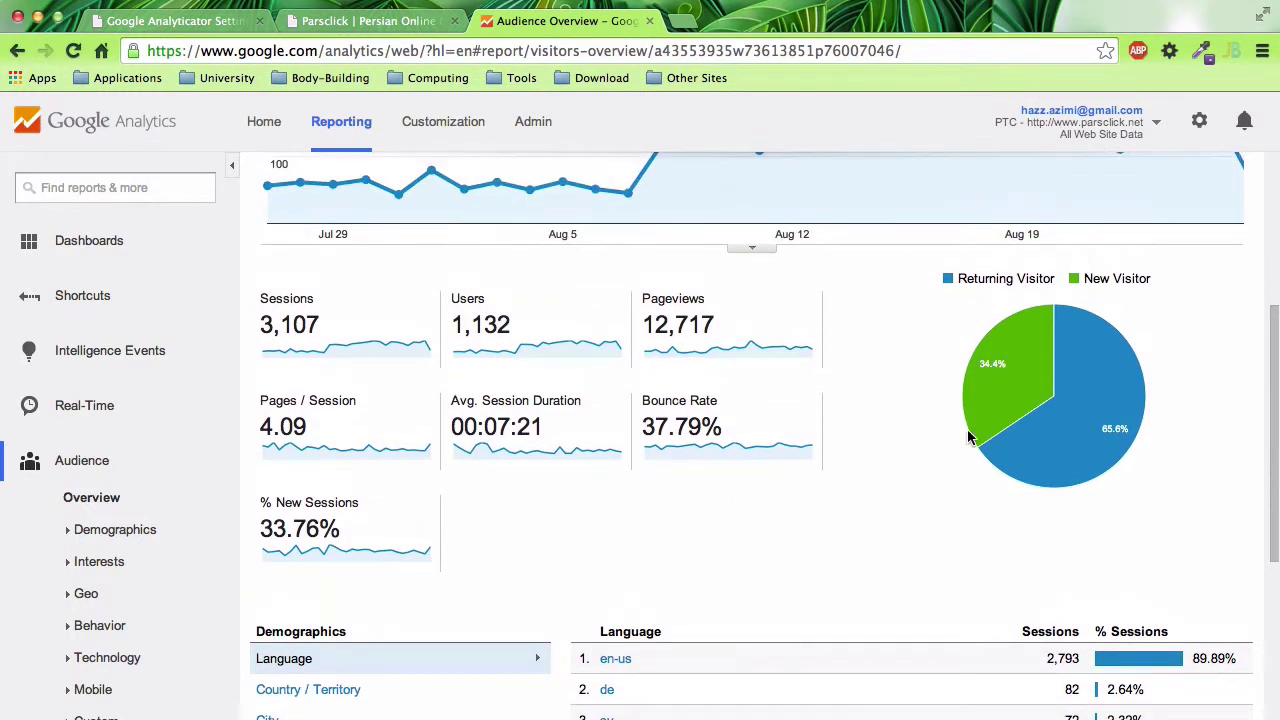
{"action": "mouse_move", "coordinate": [1033, 404]}
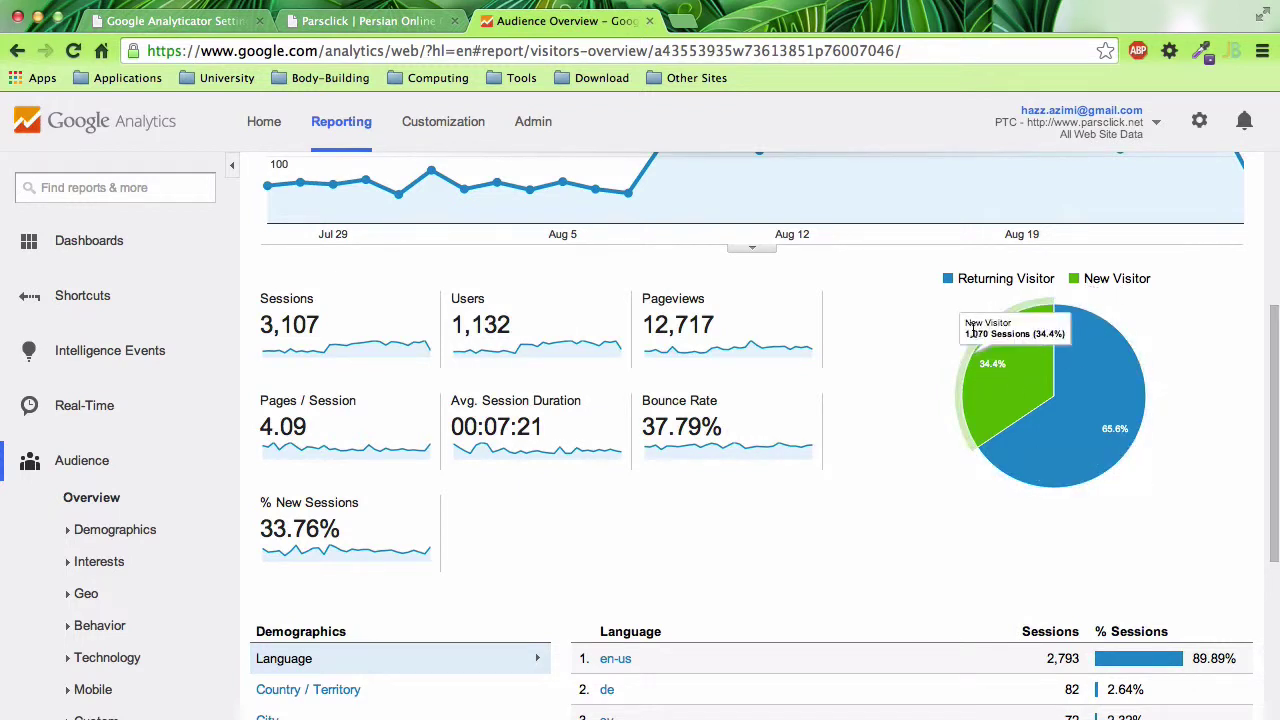
{"action": "scroll", "coordinate": [155, 535], "scroll_direction": "down", "scroll_amount": 5}
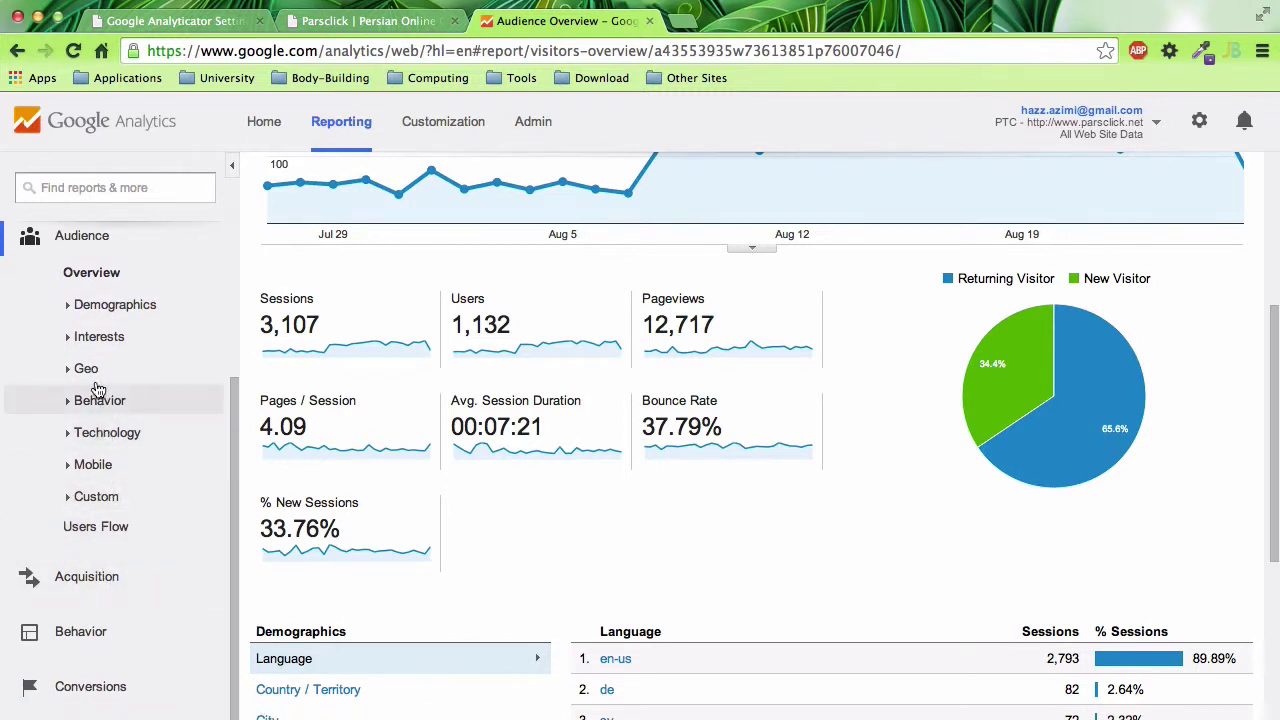
{"action": "left_click", "coordinate": [92, 370]}
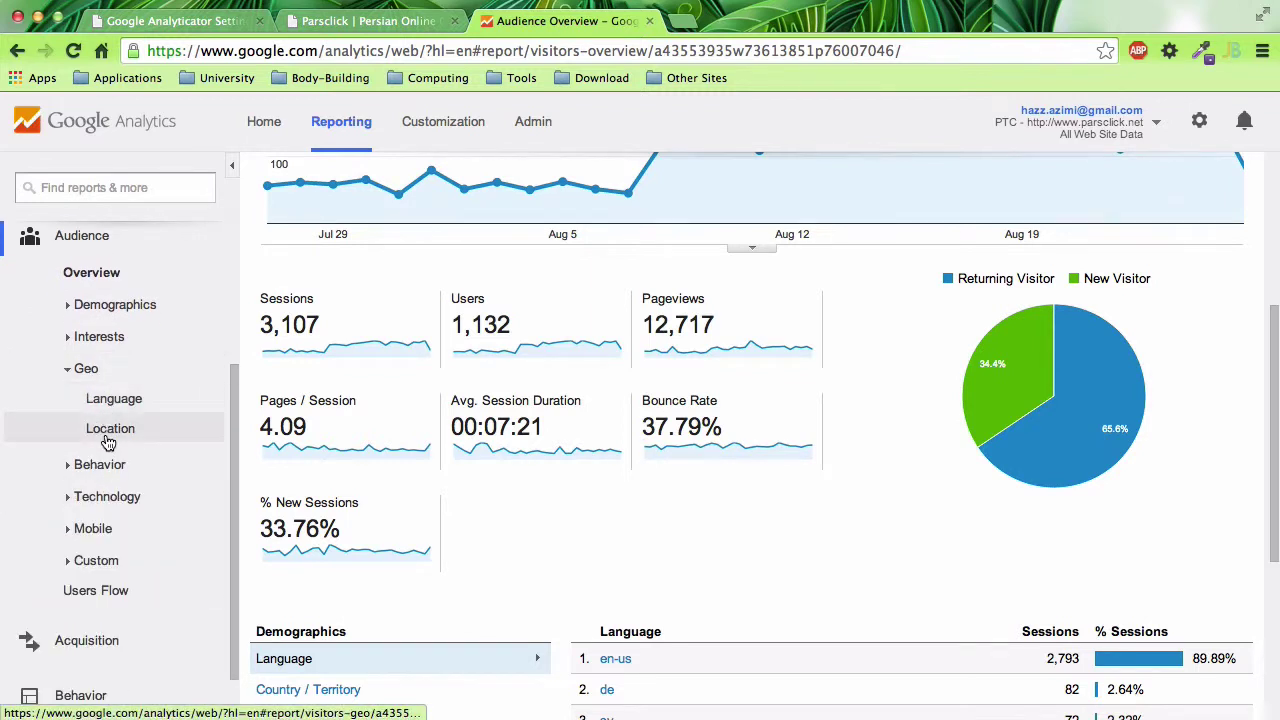
- Browse the Geo Location map and country table, led by United States 920 and Iran 734
{"action": "left_click", "coordinate": [107, 440]}
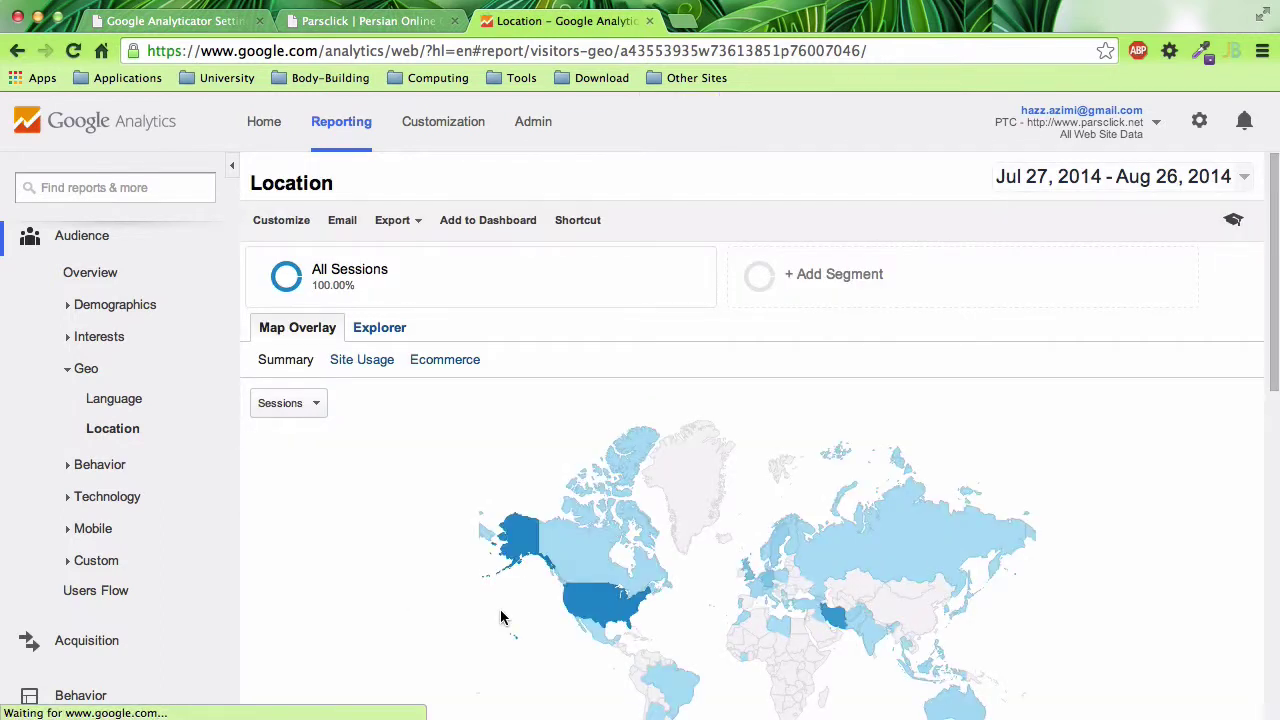
{"action": "scroll", "coordinate": [502, 617], "scroll_direction": "down", "scroll_amount": 3}
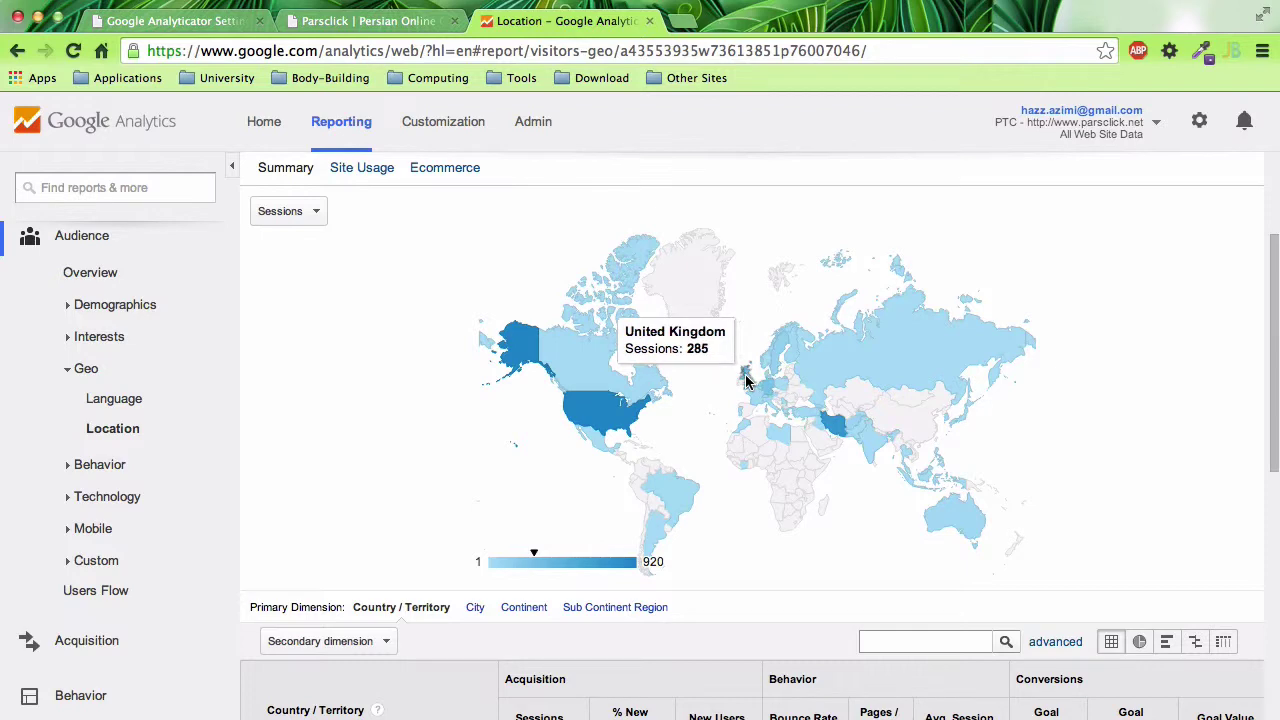
{"action": "scroll", "coordinate": [698, 420], "scroll_direction": "down", "scroll_amount": 1}
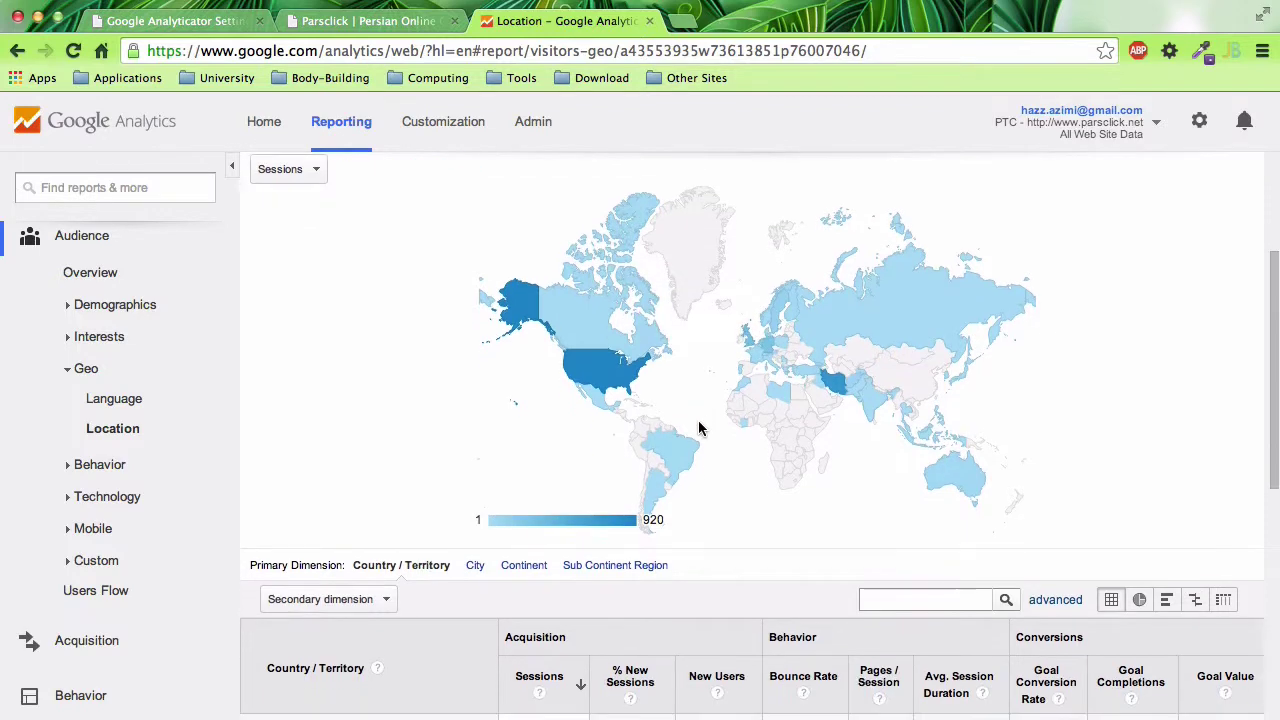
{"action": "scroll", "coordinate": [509, 491], "scroll_direction": "down", "scroll_amount": 5}
{"action": "scroll", "coordinate": [509, 499], "scroll_direction": "down", "scroll_amount": 2}
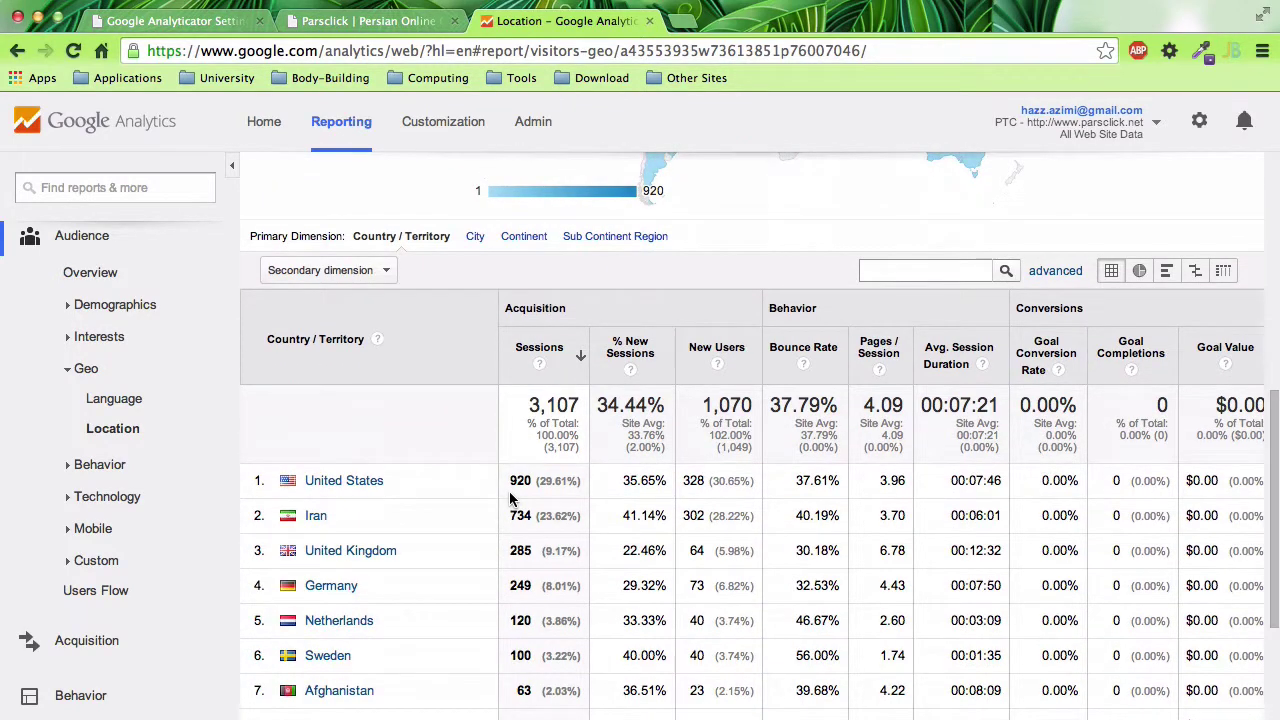
{"action": "scroll", "coordinate": [509, 498], "scroll_direction": "down", "scroll_amount": 2}
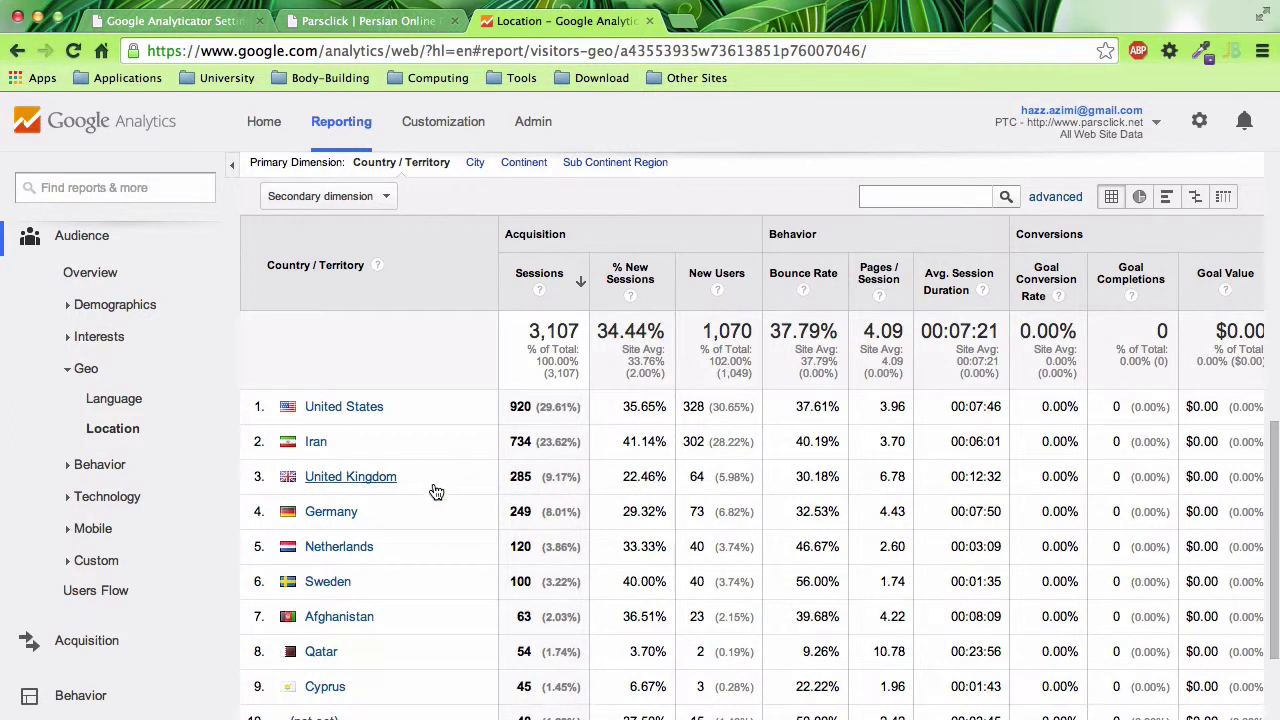
{"action": "scroll", "coordinate": [445, 485], "scroll_direction": "up", "scroll_amount": 1}
{"action": "scroll", "coordinate": [445, 485], "scroll_direction": "up", "scroll_amount": 2}
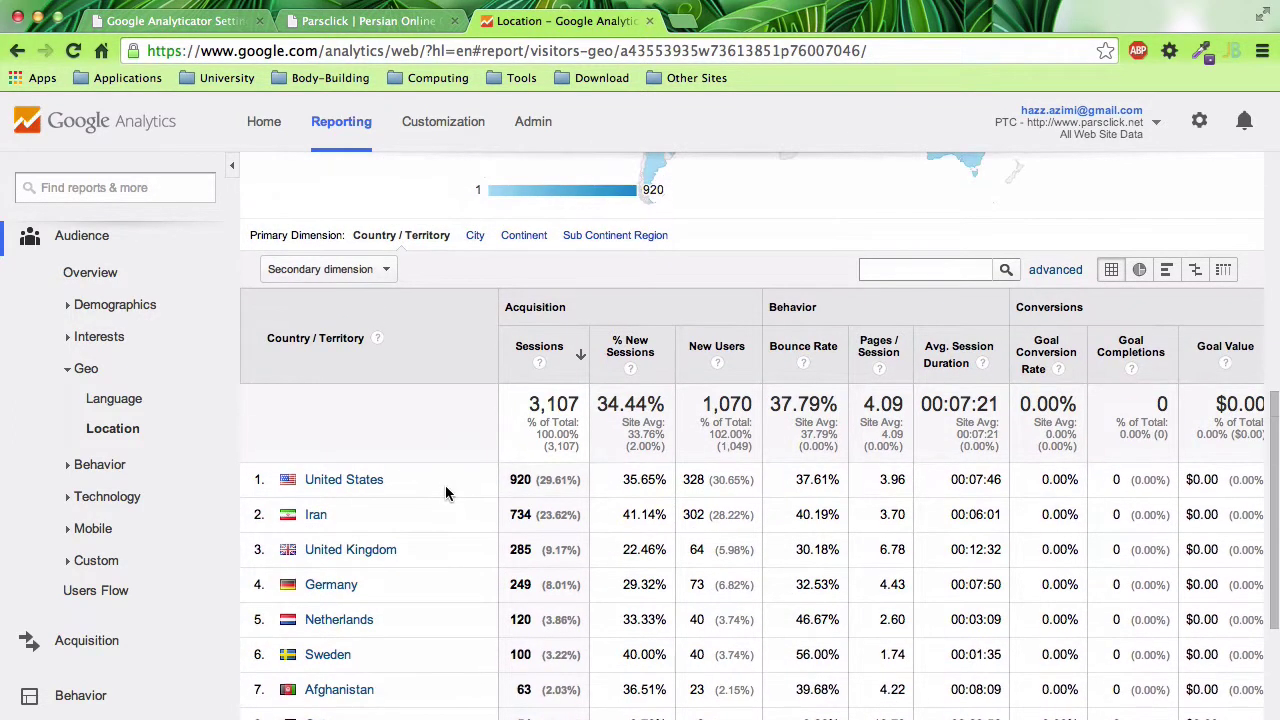
{"action": "scroll", "coordinate": [446, 493], "scroll_direction": "down", "scroll_amount": 2}
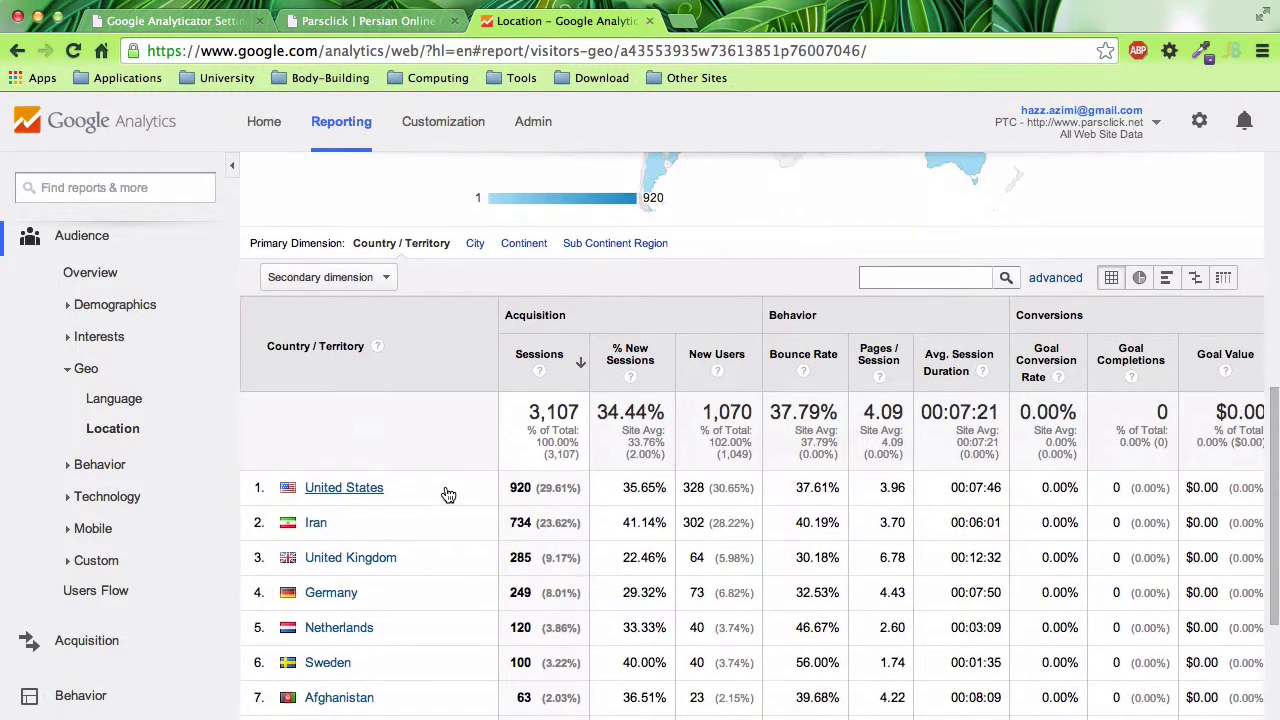
{"action": "scroll", "coordinate": [446, 492], "scroll_direction": "down", "scroll_amount": 1}
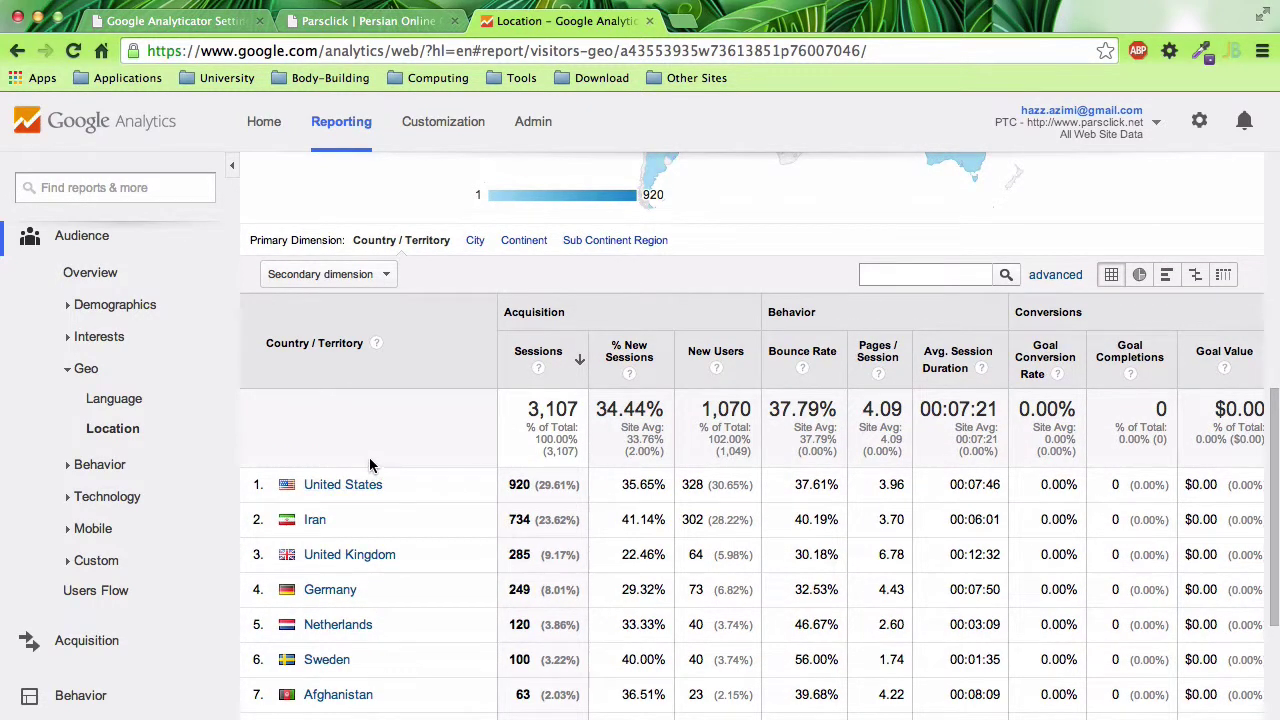
{"action": "scroll", "coordinate": [369, 464], "scroll_direction": "up", "scroll_amount": 3}
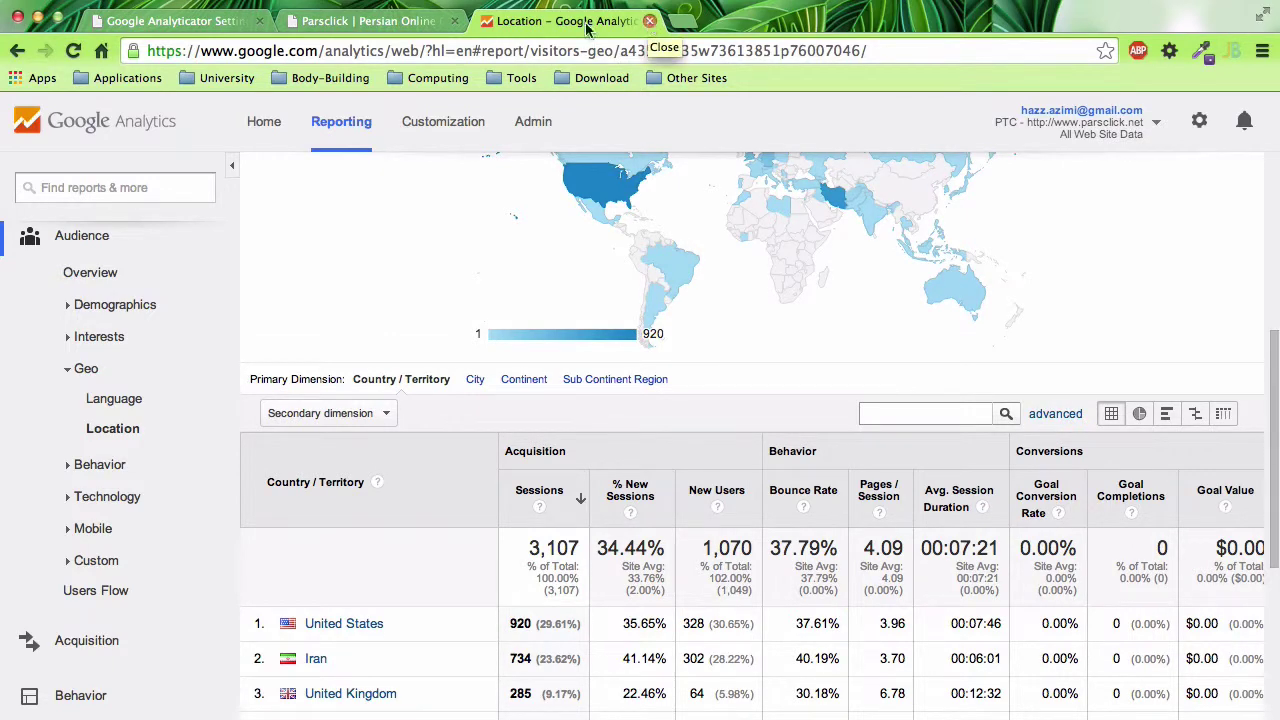
- Go back to Analytics home and list Tracking Info options under the PTC property's Admin
{"action": "left_click", "coordinate": [18, 52]}
{"action": "left_click", "coordinate": [19, 55]}
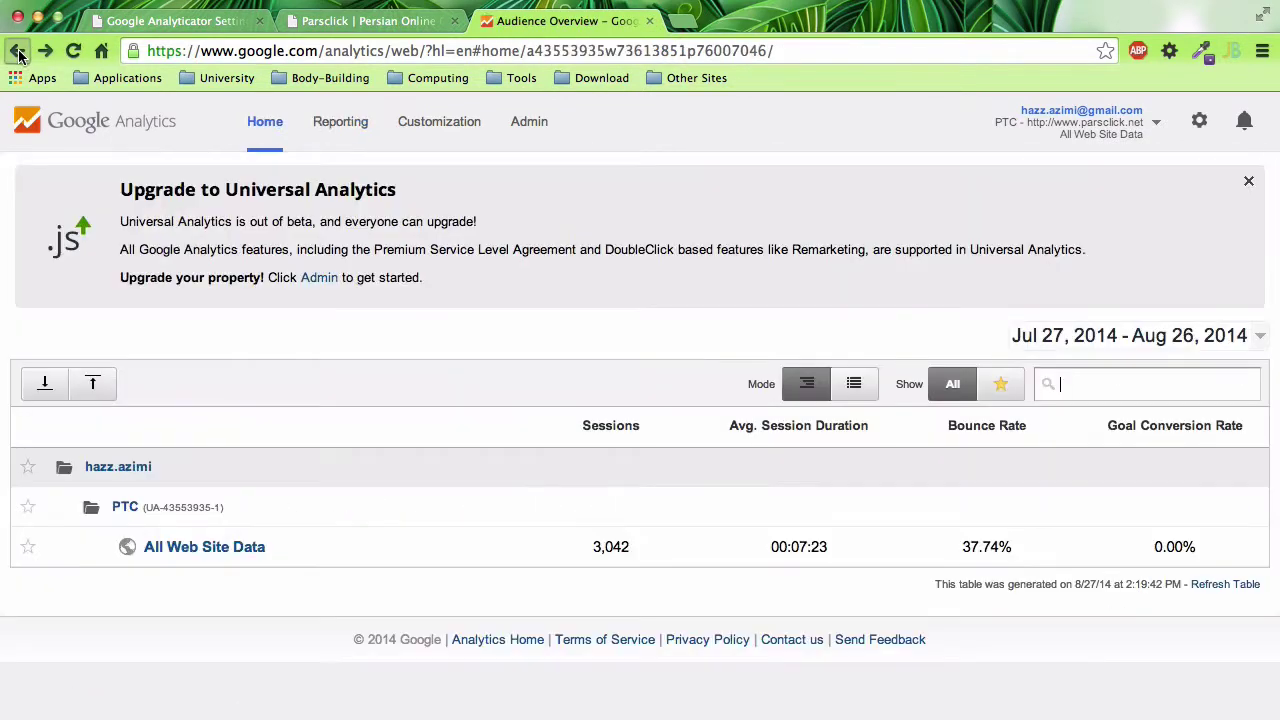
{"action": "left_click", "coordinate": [94, 148]}
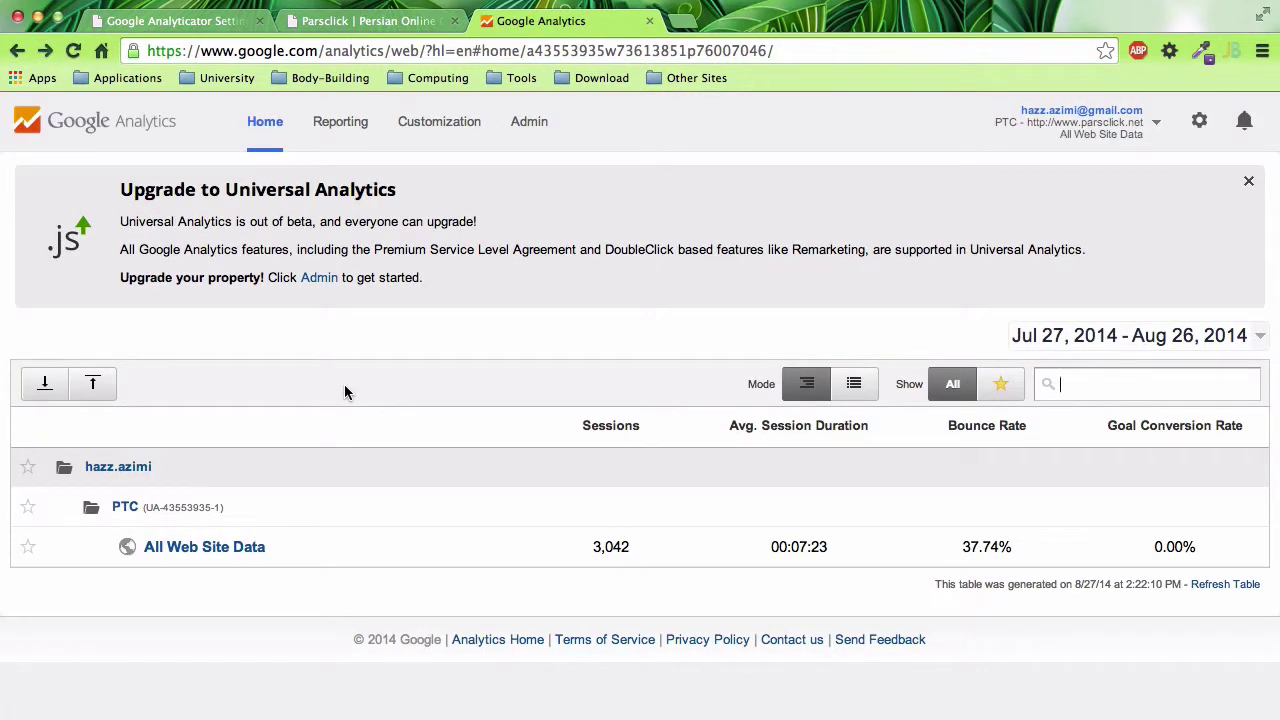
{"action": "left_click", "coordinate": [524, 124]}
{"action": "scroll", "coordinate": [529, 428], "scroll_direction": "down", "scroll_amount": 1}
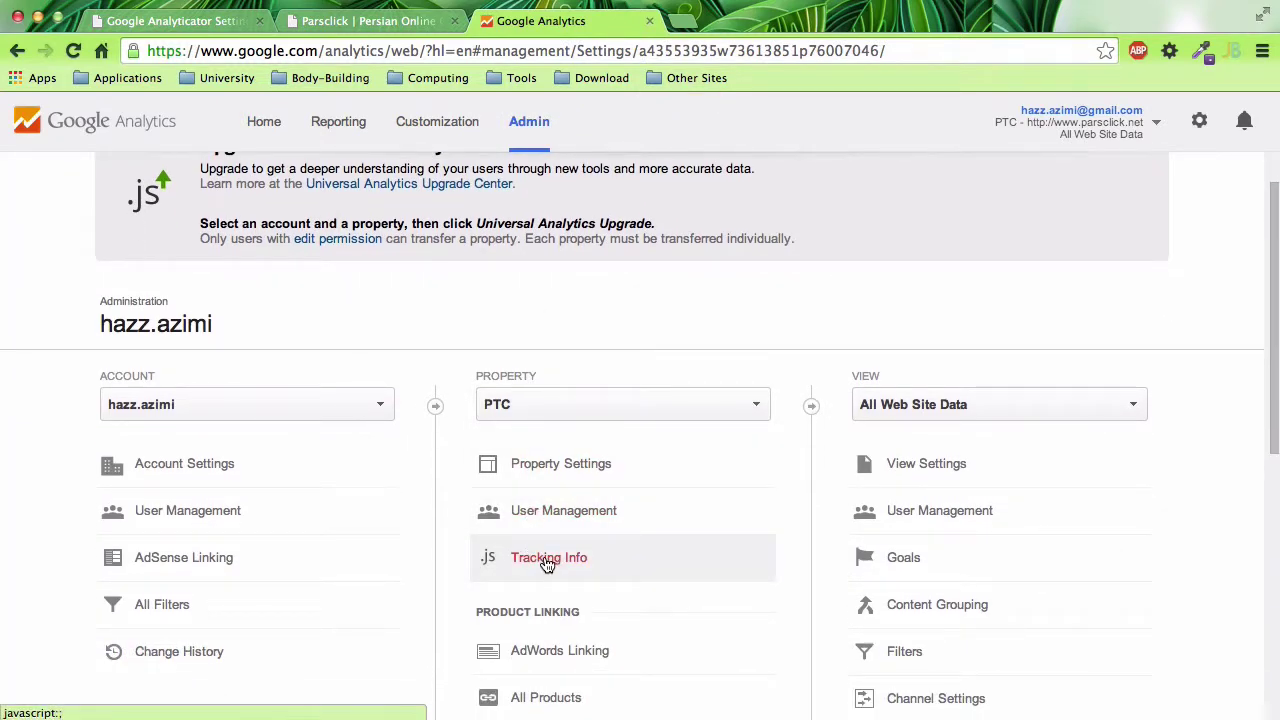
{"action": "left_click", "coordinate": [547, 560]}
{"action": "scroll", "coordinate": [537, 568], "scroll_direction": "down", "scroll_amount": 2}
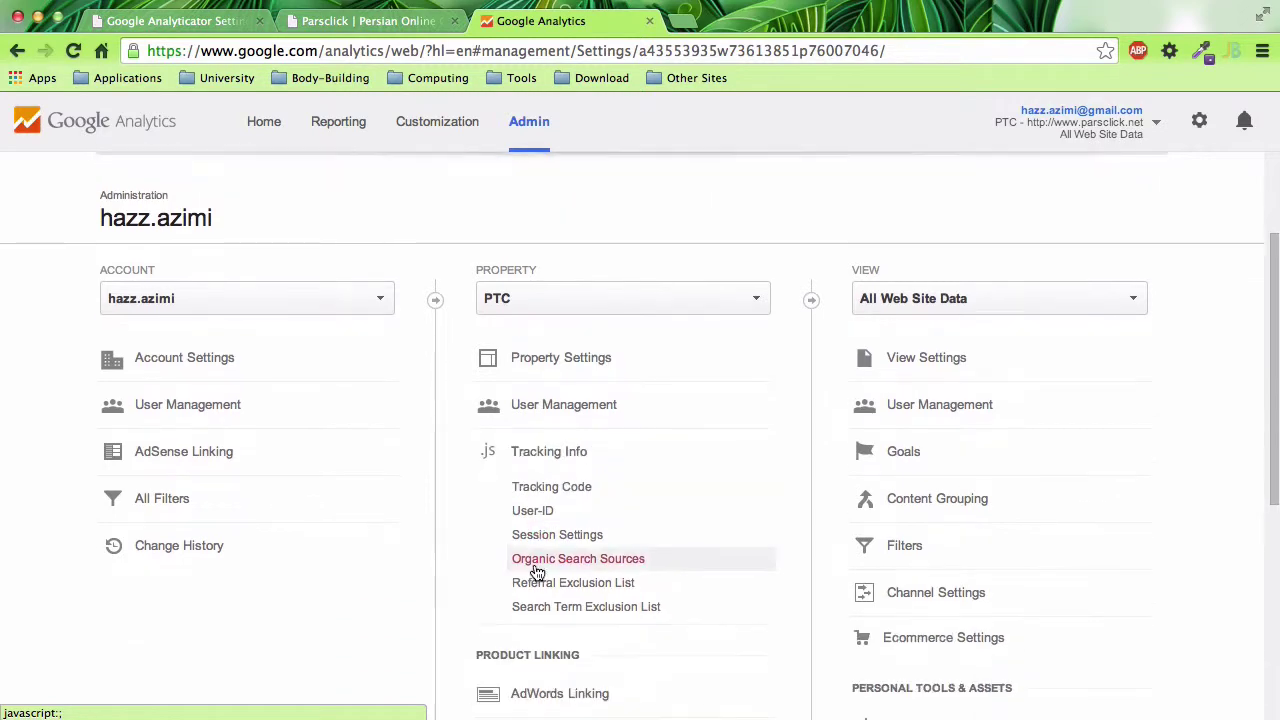
- Select the property's entire tracking code script, then return to the Google Analyticator settings
{"action": "left_click", "coordinate": [543, 492]}
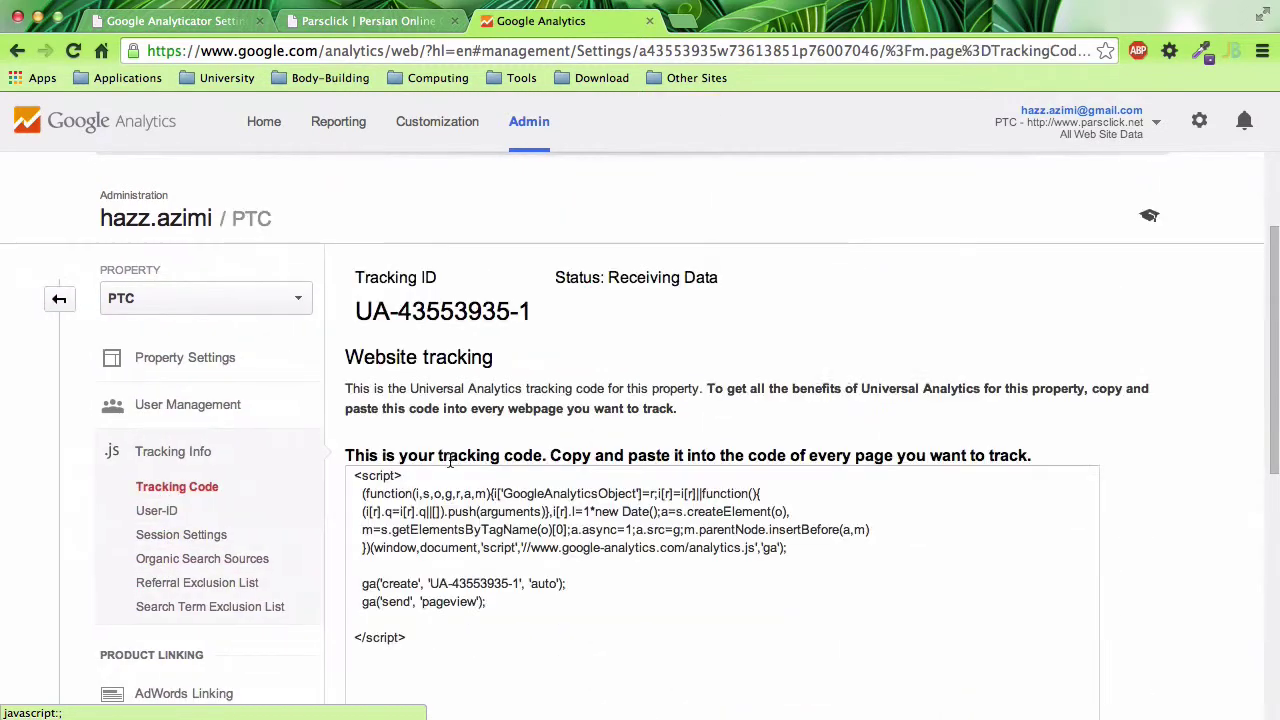
{"action": "scroll", "coordinate": [450, 460], "scroll_direction": "down", "scroll_amount": 2}
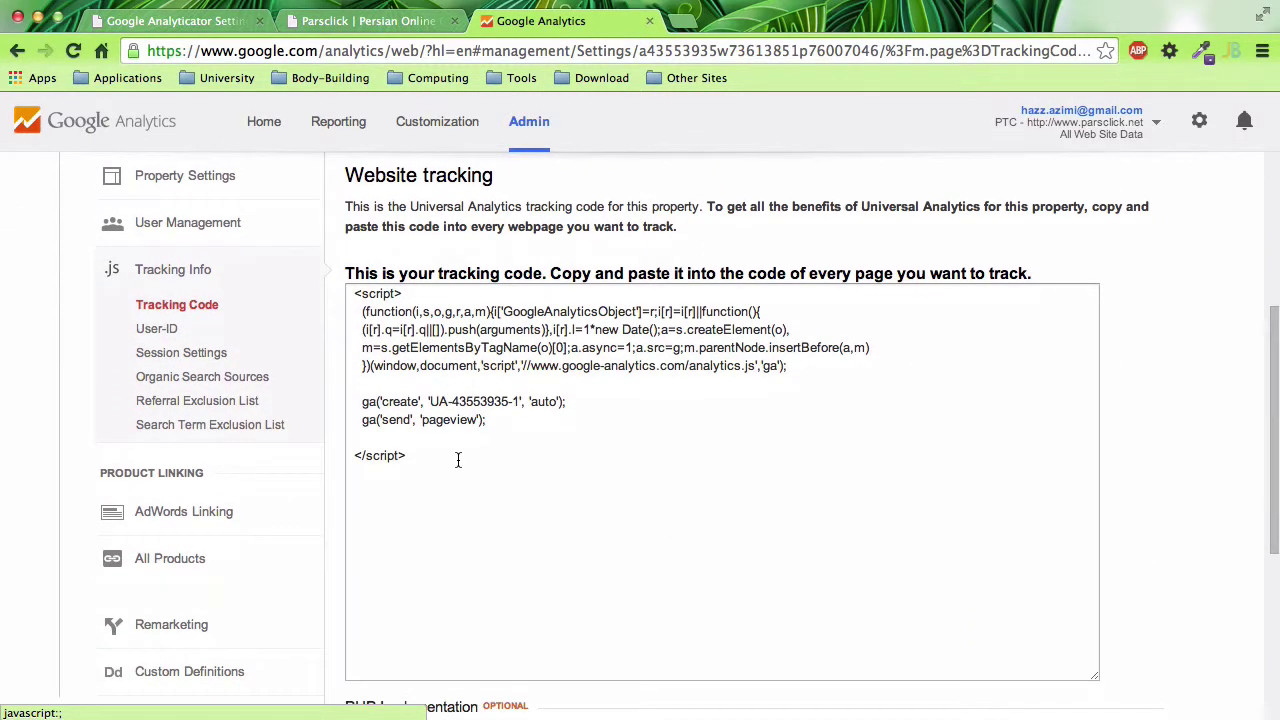
{"action": "left_click_drag", "start_coordinate": [443, 457], "coordinate": [339, 291]}
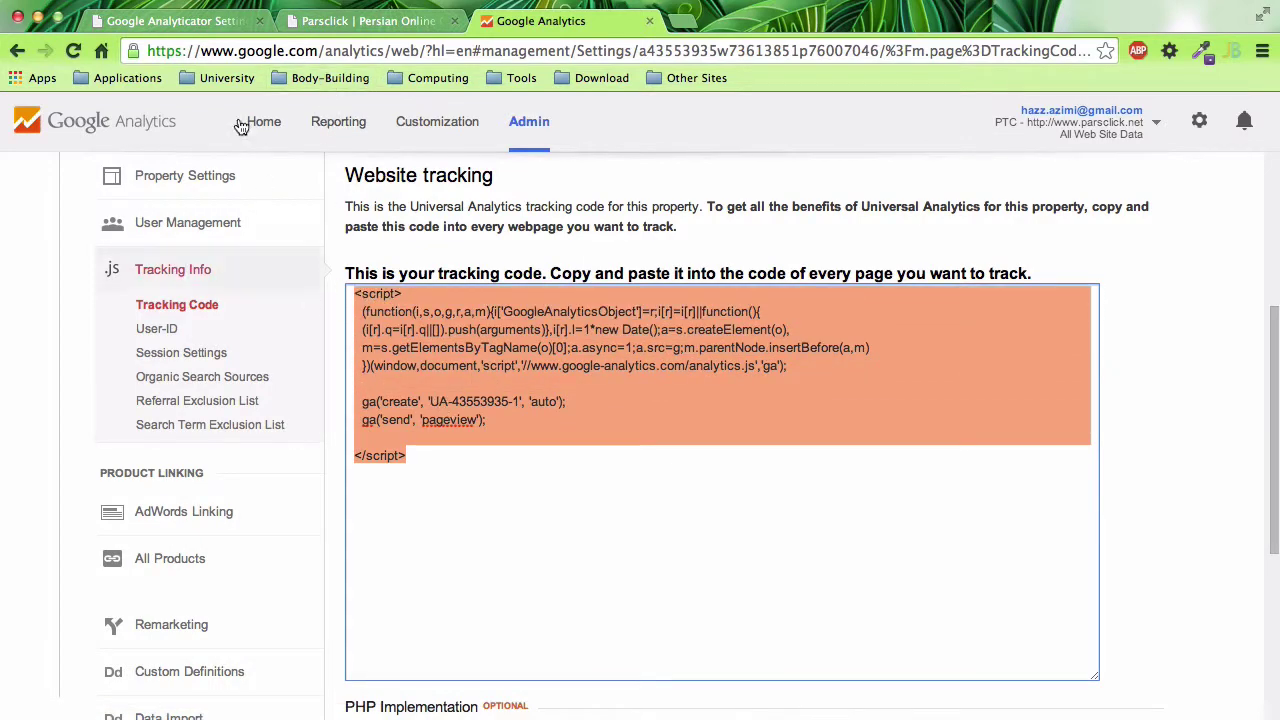
{"action": "left_click", "coordinate": [174, 21]}
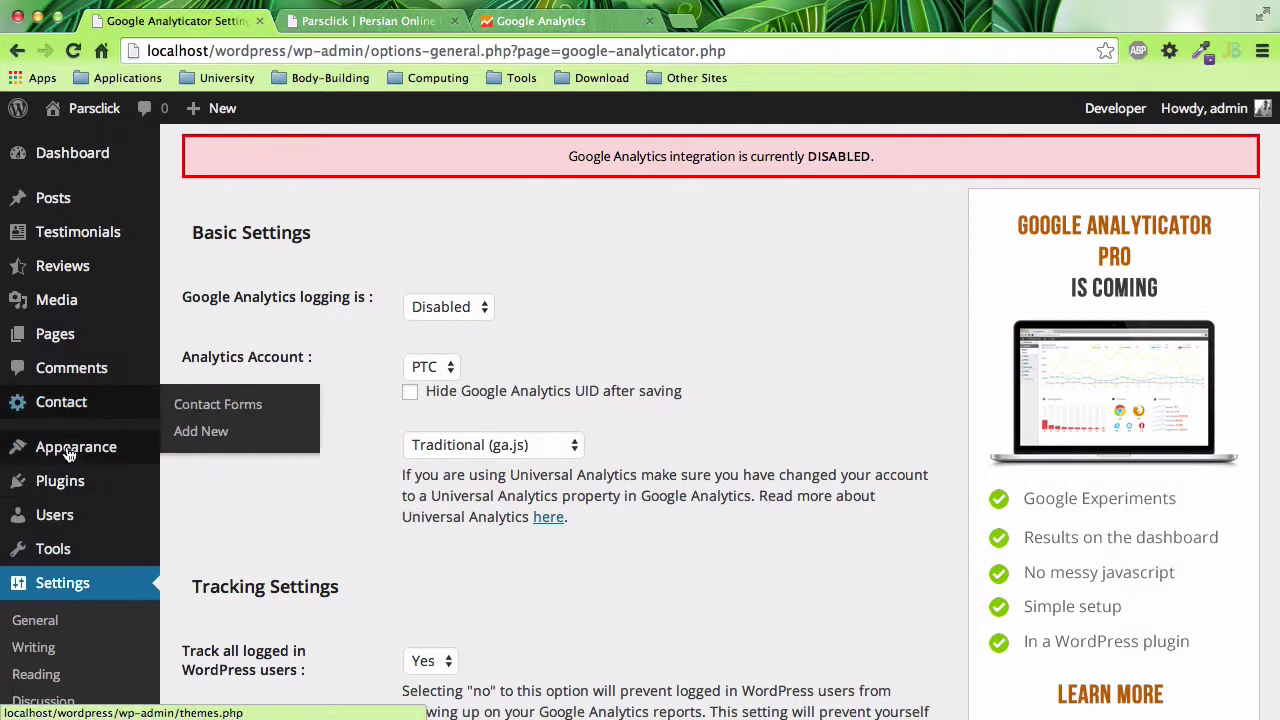
{"action": "mouse_move", "coordinate": [75, 458]}
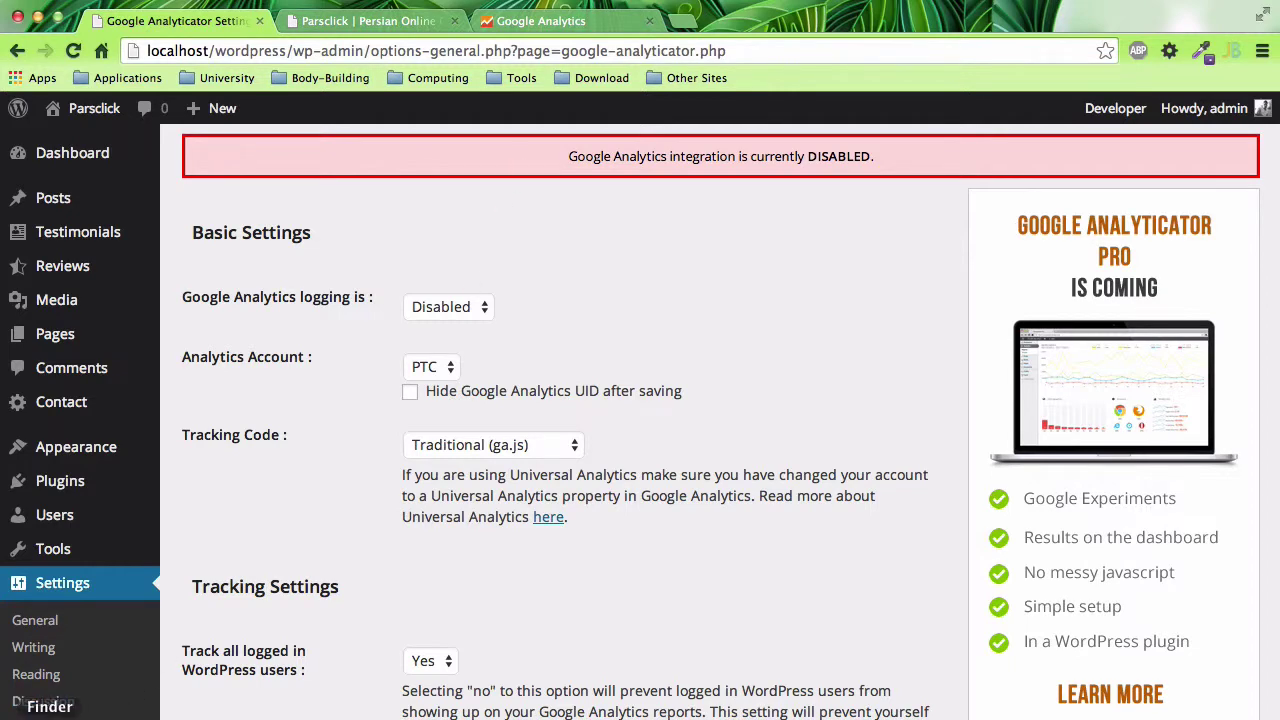
- Browse in Finder to htdocs > wordpress > wp-content > themes > lander
{"action": "left_click", "coordinate": [12, 706]}
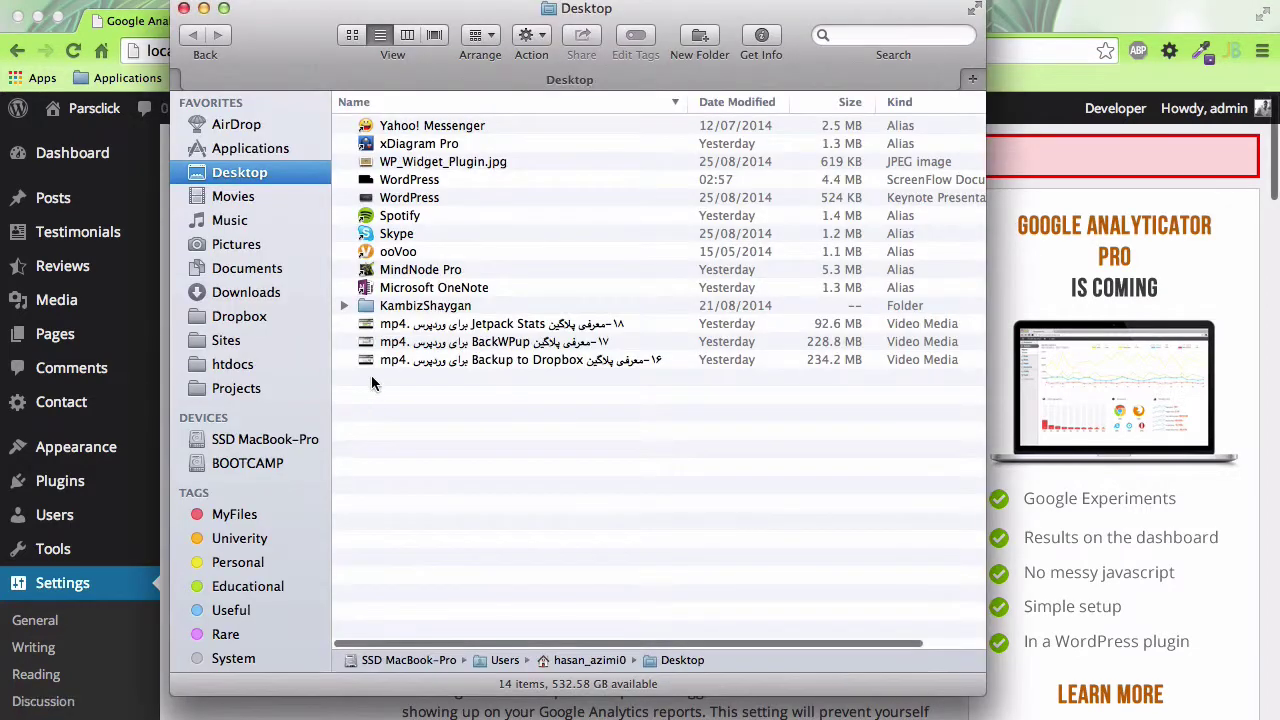
{"action": "left_click", "coordinate": [232, 366]}
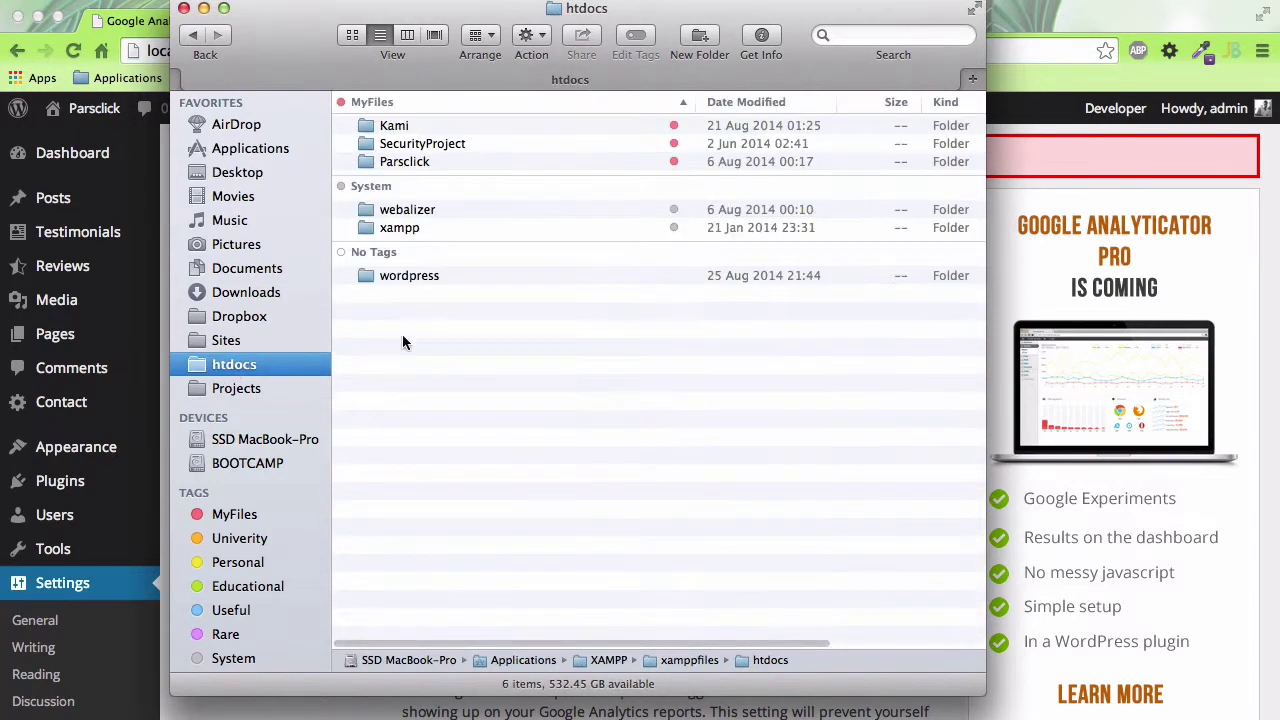
{"action": "double_click", "coordinate": [411, 275]}
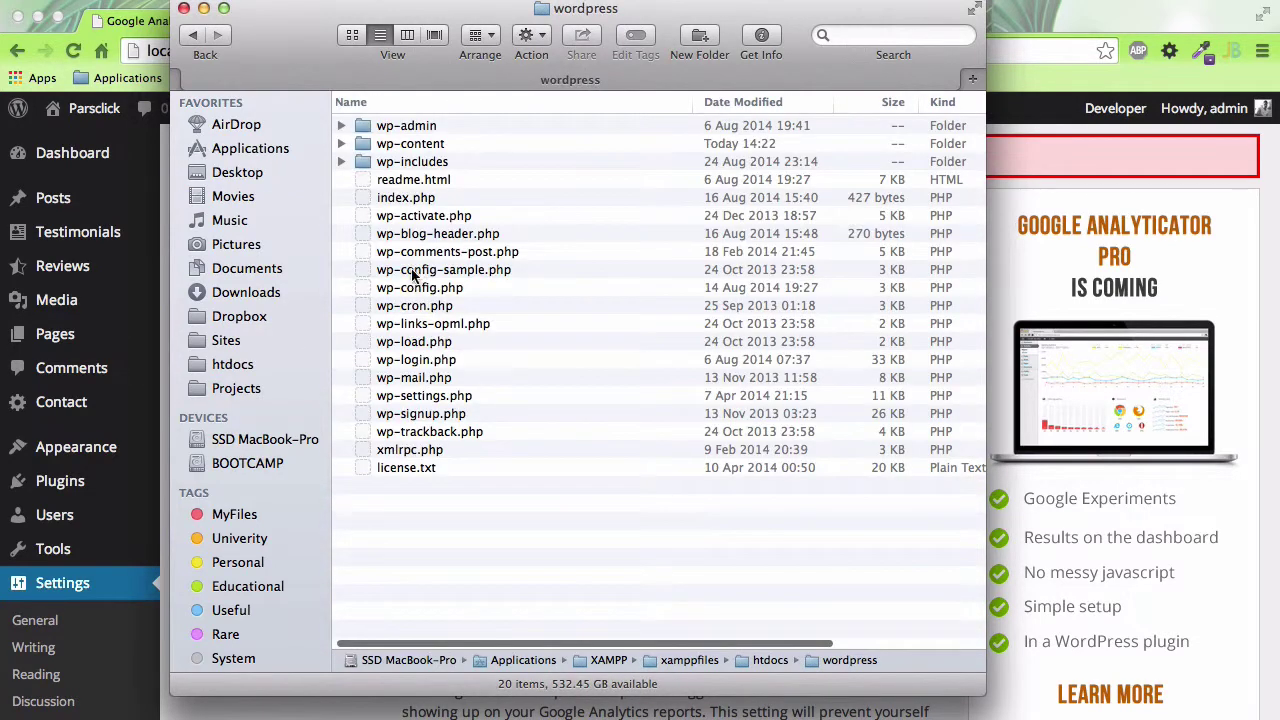
{"action": "left_click", "coordinate": [409, 145]}
{"action": "double_click", "coordinate": [409, 145]}
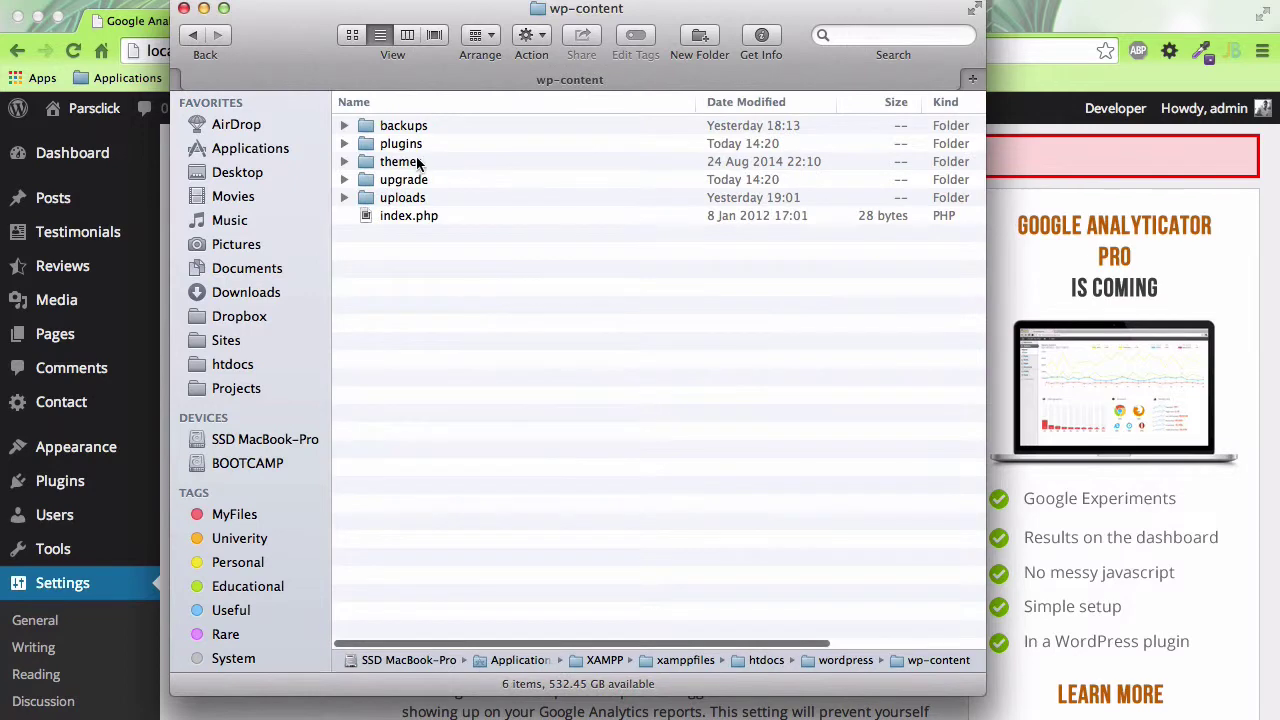
{"action": "double_click", "coordinate": [420, 165]}
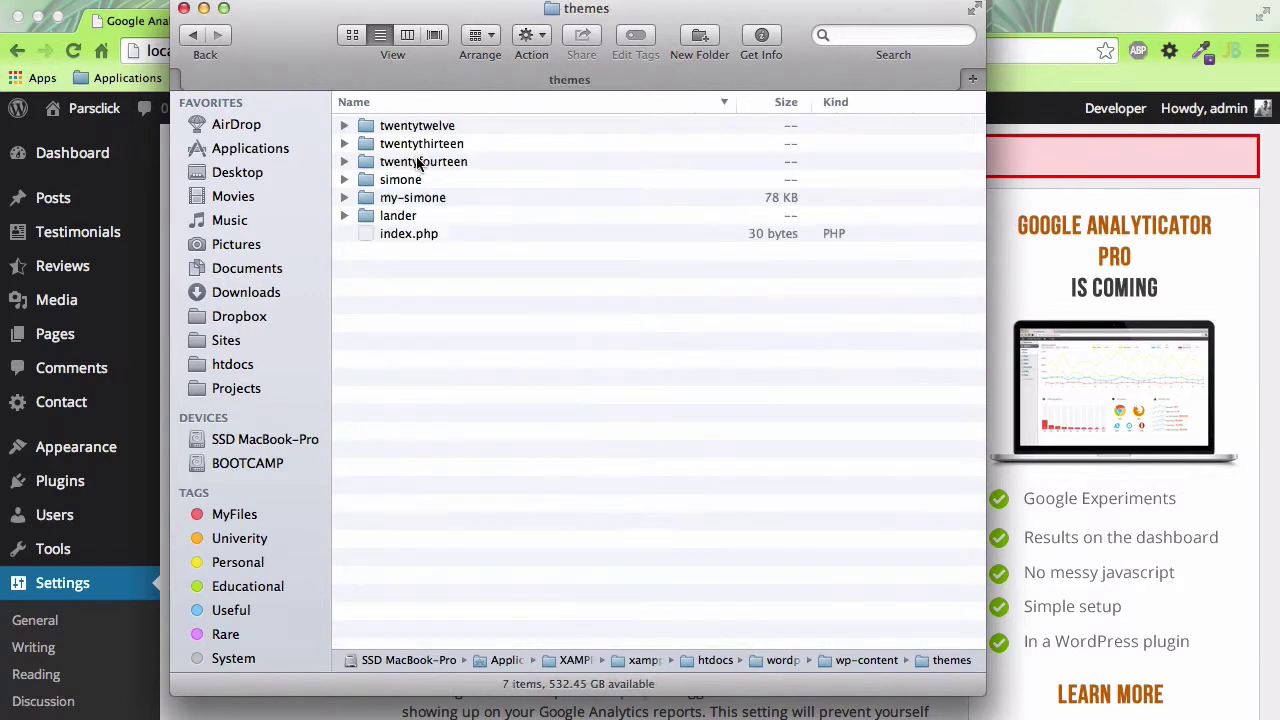
{"action": "double_click", "coordinate": [403, 216]}
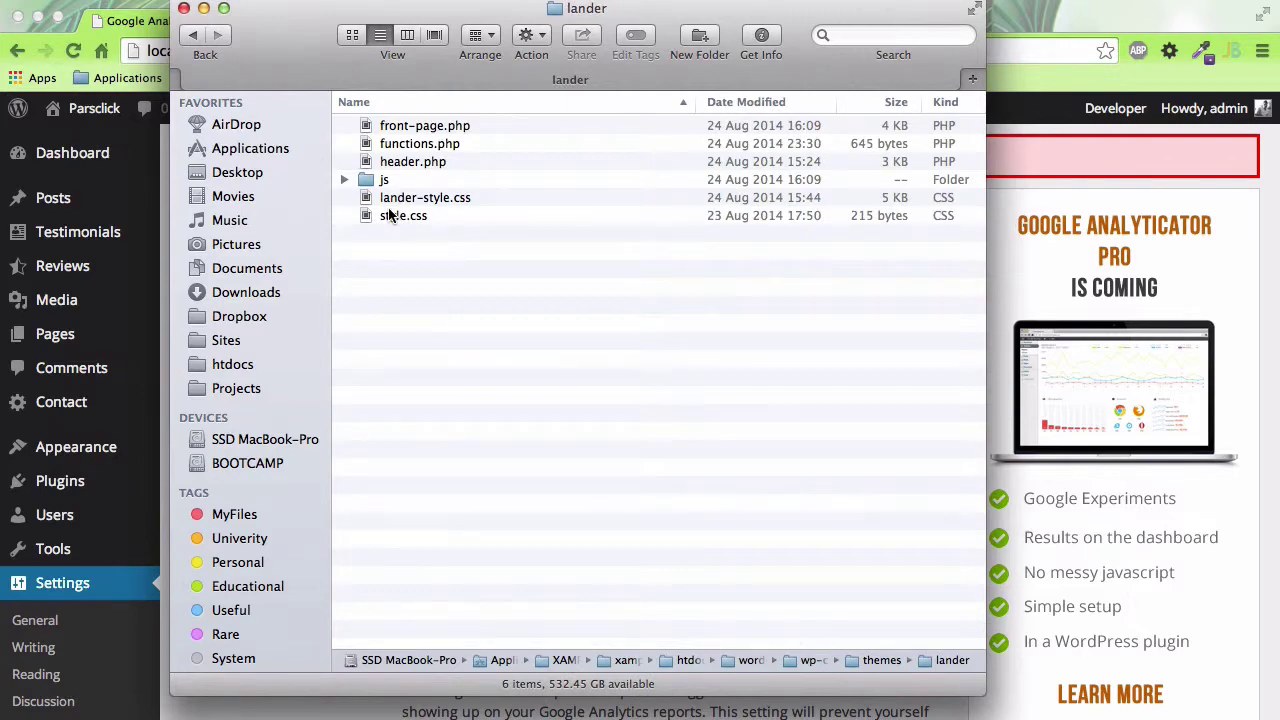
- Quick Look the lander theme's header.php, then return to the Google Analyticator settings
{"action": "left_click", "coordinate": [410, 161]}
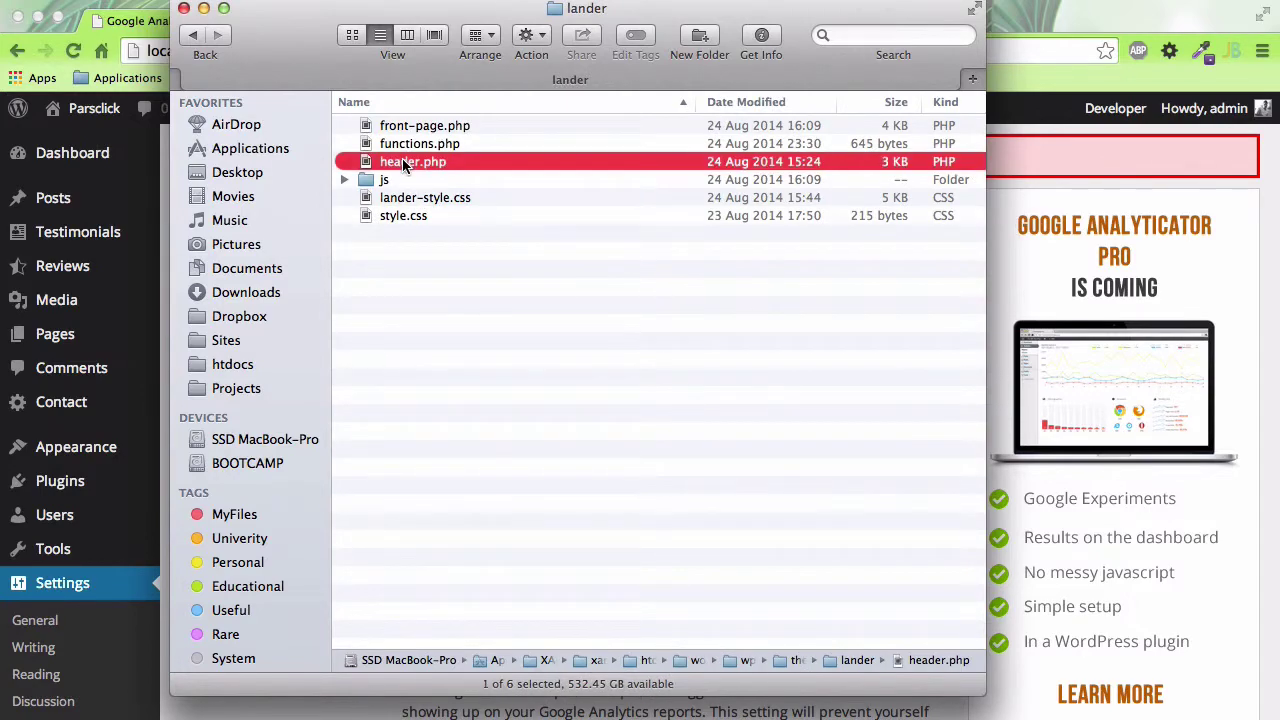
{"action": "key", "text": "space"}
{"action": "scroll", "coordinate": [407, 342], "scroll_direction": "down", "scroll_amount": 10}
{"action": "scroll", "coordinate": [407, 342], "scroll_direction": "up", "scroll_amount": 3}
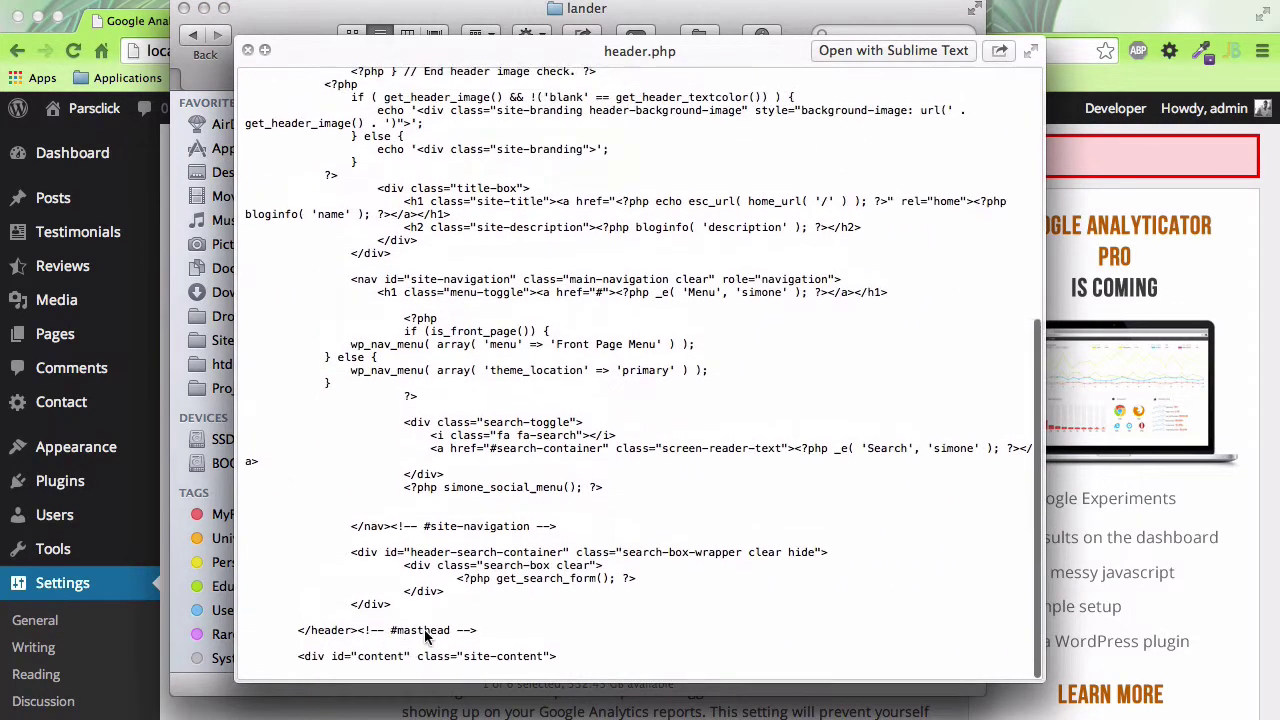
{"action": "key", "text": "space"}
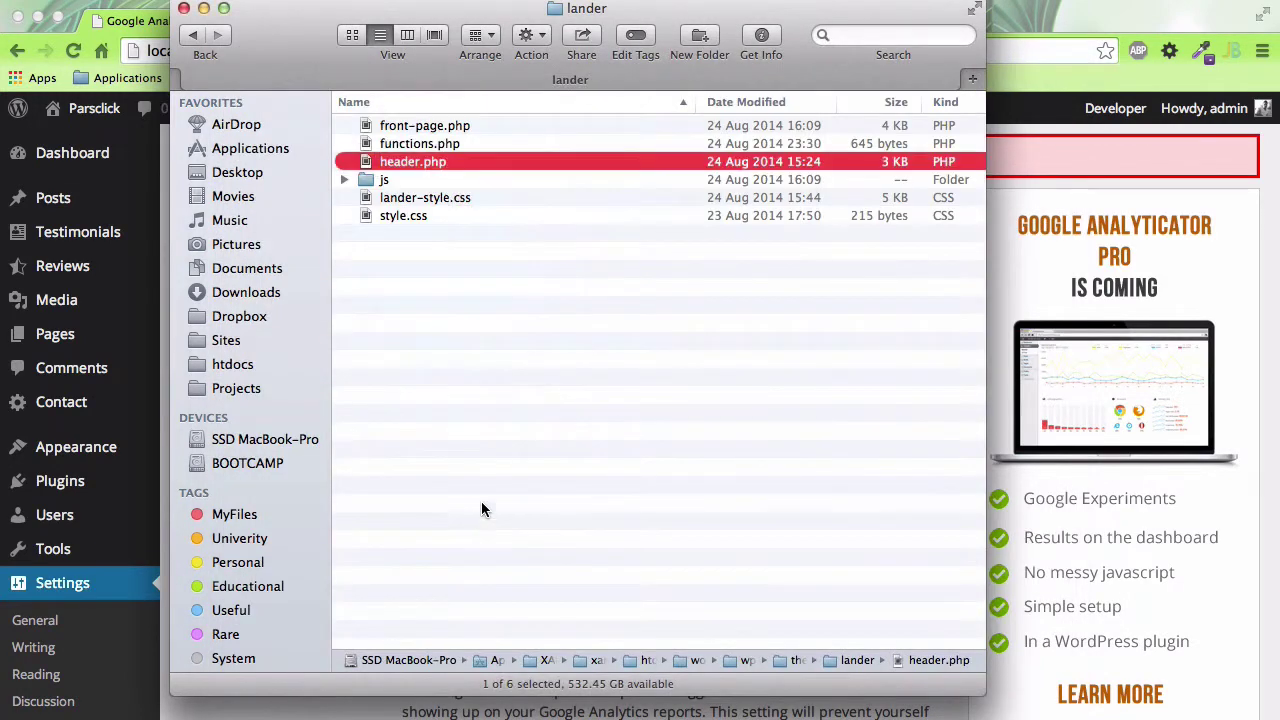
{"action": "left_click", "coordinate": [428, 323]}
{"action": "left_click", "coordinate": [185, 8]}
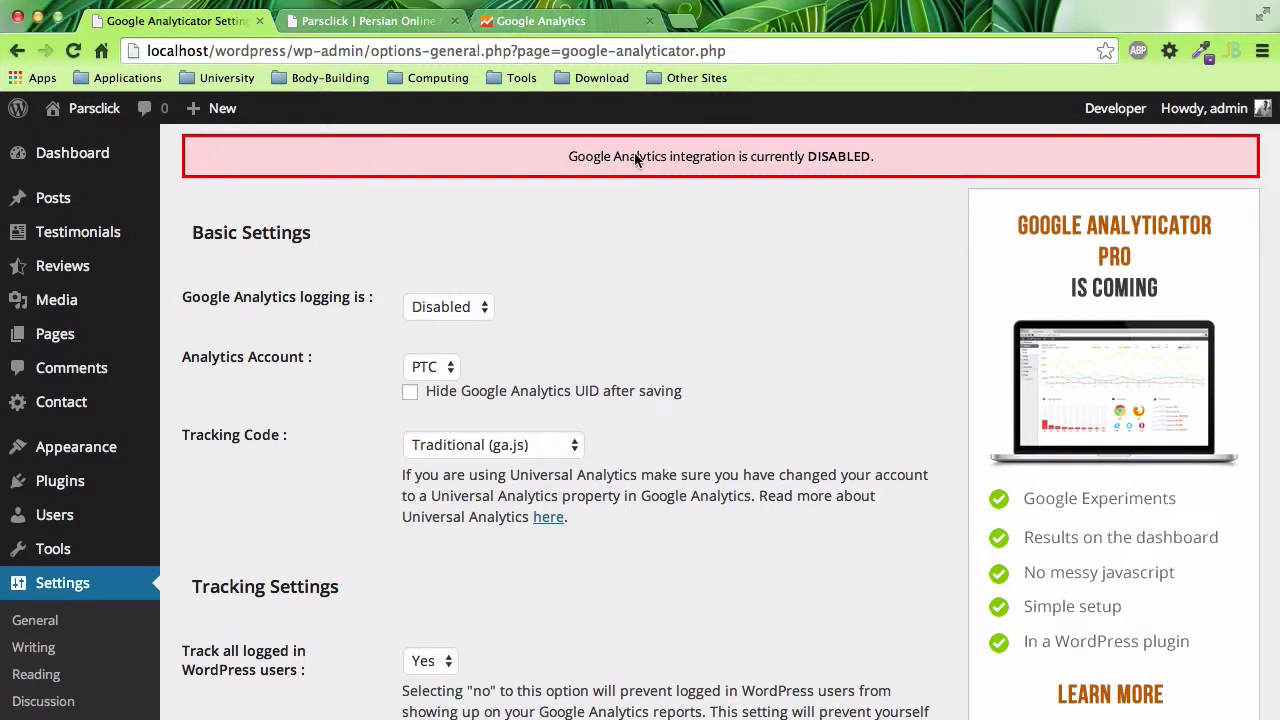
- Set Google Analytics logging to Enabled and save the Google Analyticator settings
{"action": "left_click_drag", "start_coordinate": [568, 157], "coordinate": [880, 160]}
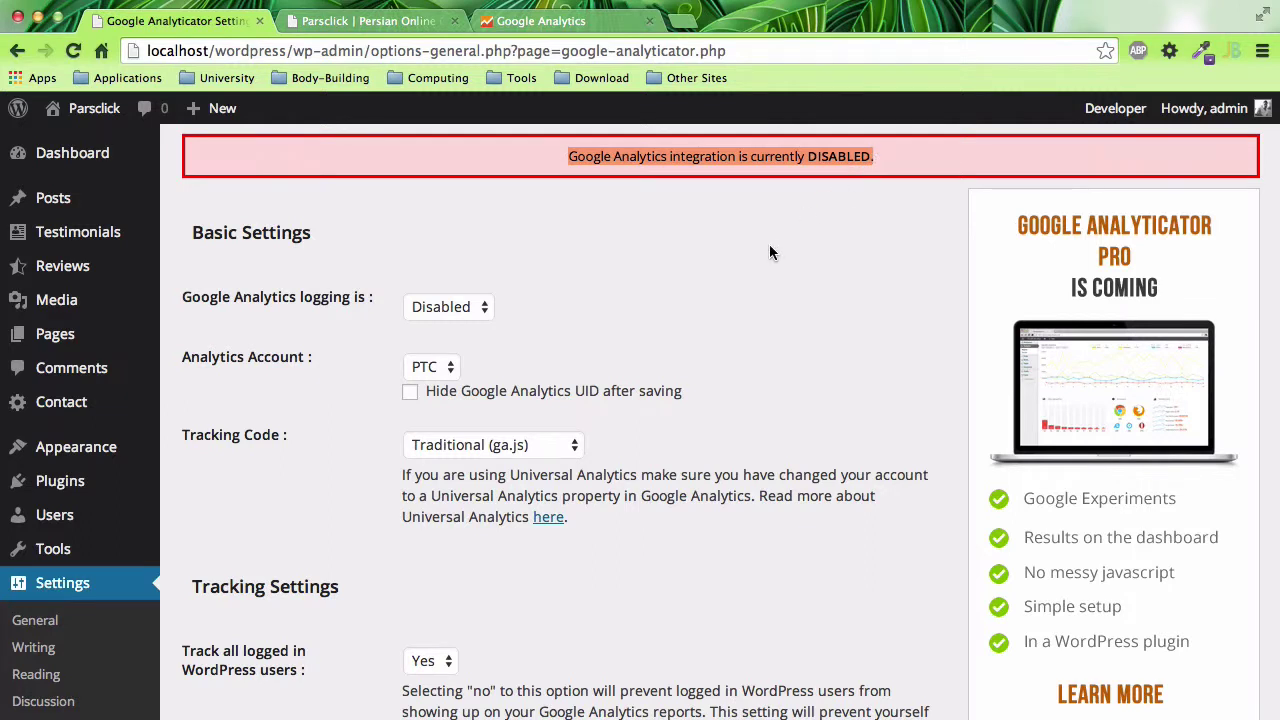
{"action": "left_click", "coordinate": [769, 245]}
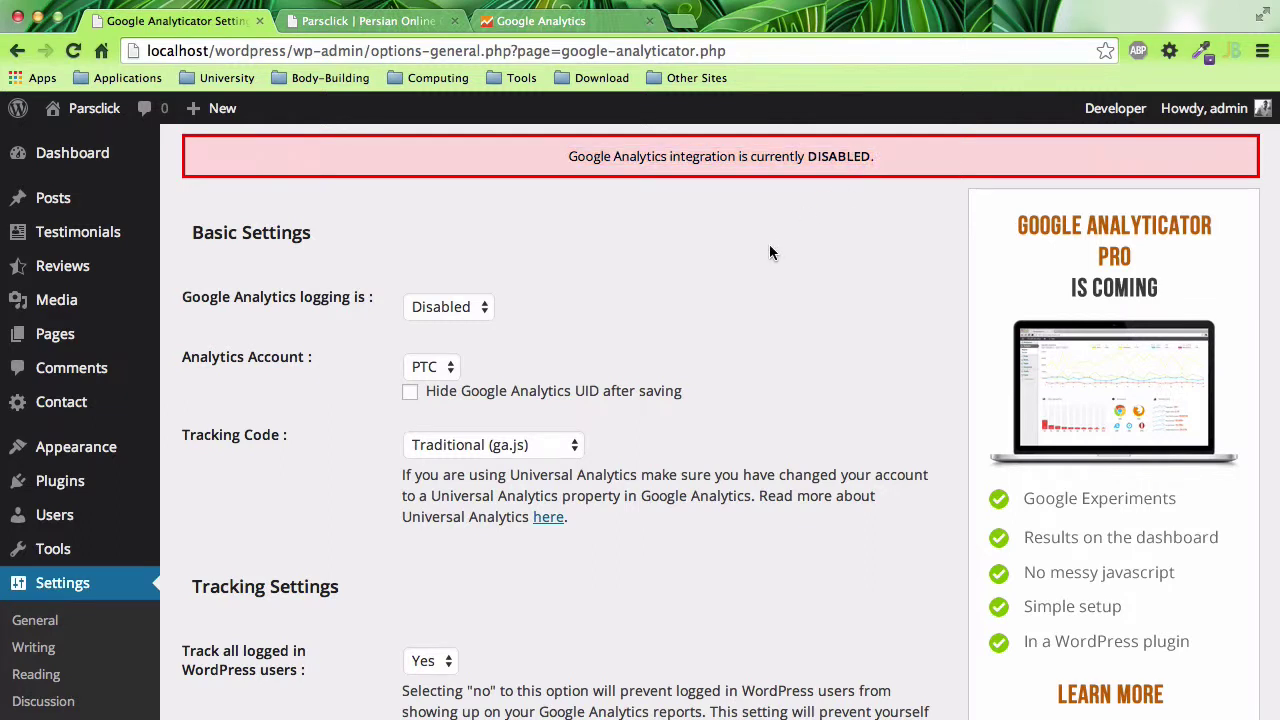
{"action": "left_click", "coordinate": [474, 310]}
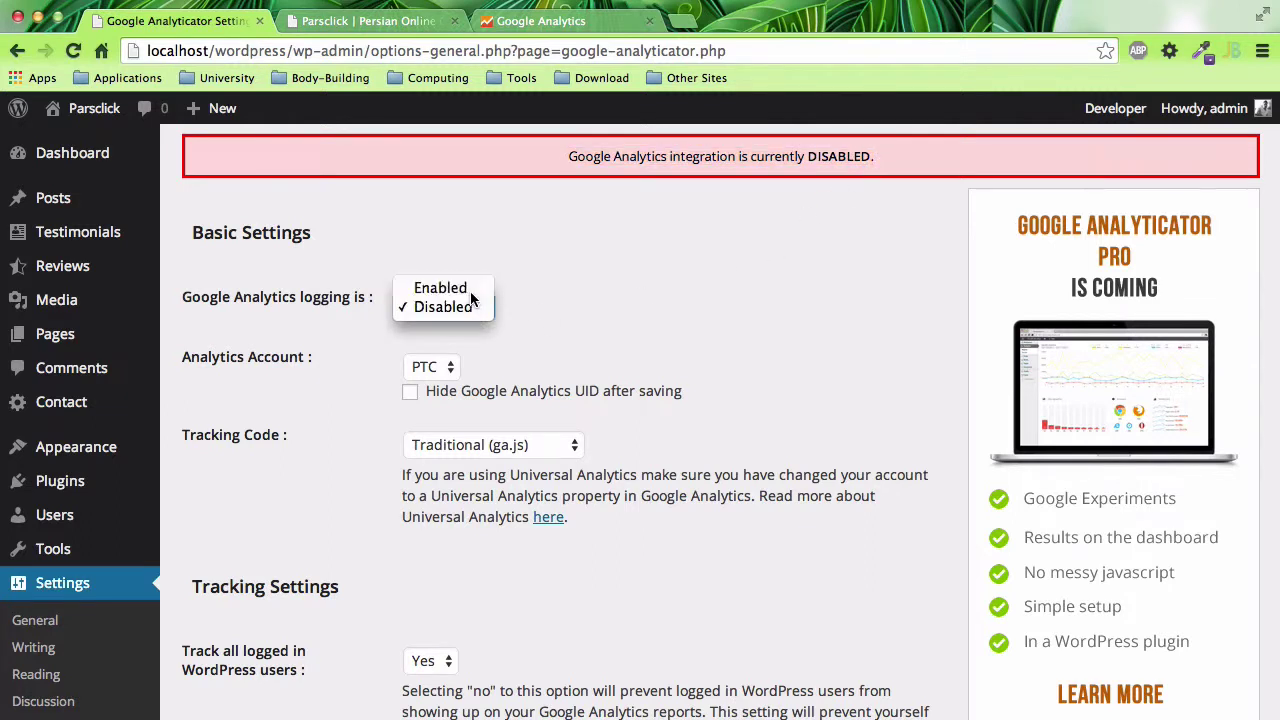
{"action": "left_click", "coordinate": [440, 288]}
{"action": "scroll", "coordinate": [563, 346], "scroll_direction": "down", "scroll_amount": 1}
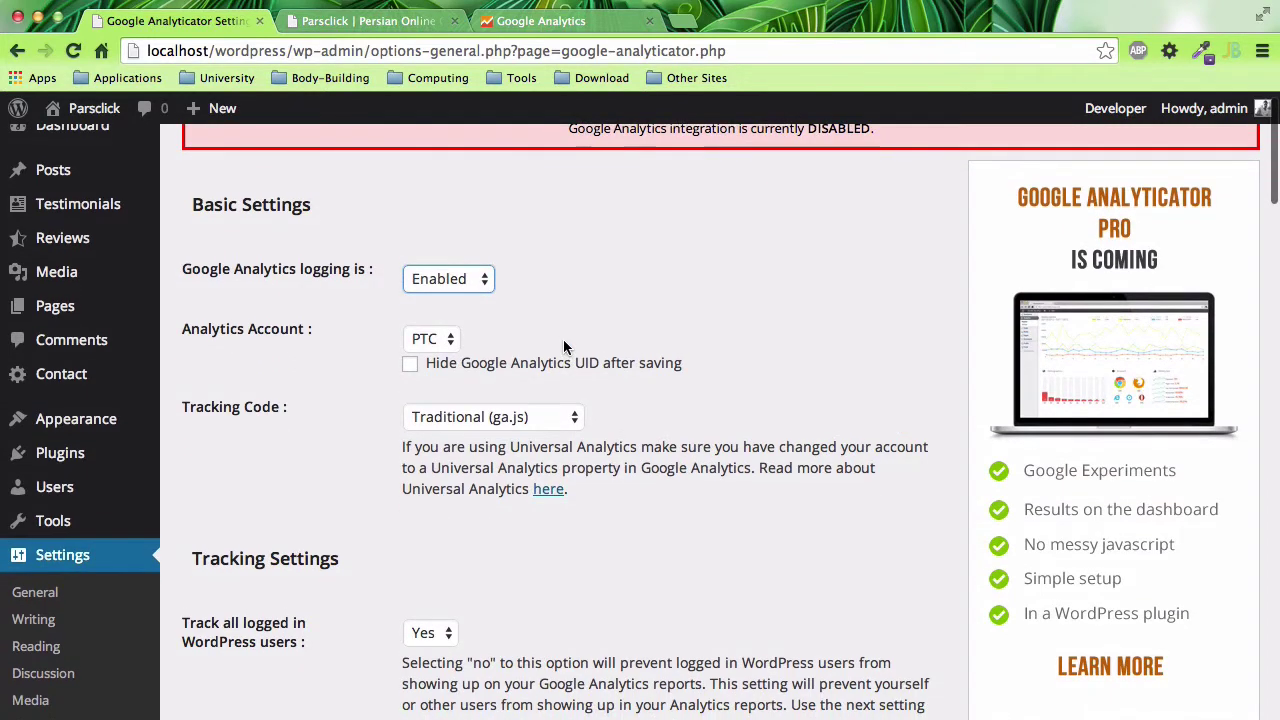
{"action": "scroll", "coordinate": [563, 346], "scroll_direction": "down", "scroll_amount": 10}
{"action": "scroll", "coordinate": [257, 551], "scroll_direction": "down", "scroll_amount": 3}
{"action": "scroll", "coordinate": [263, 568], "scroll_direction": "down", "scroll_amount": 3}
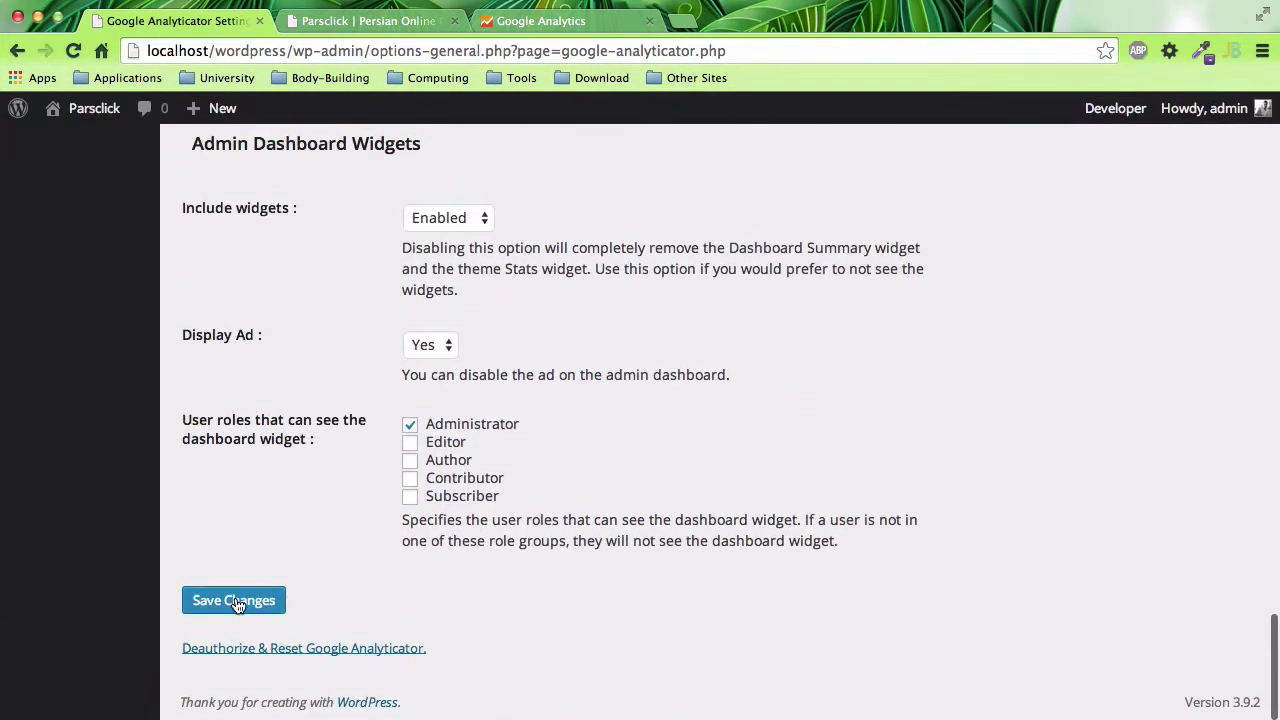
{"action": "left_click", "coordinate": [234, 600]}
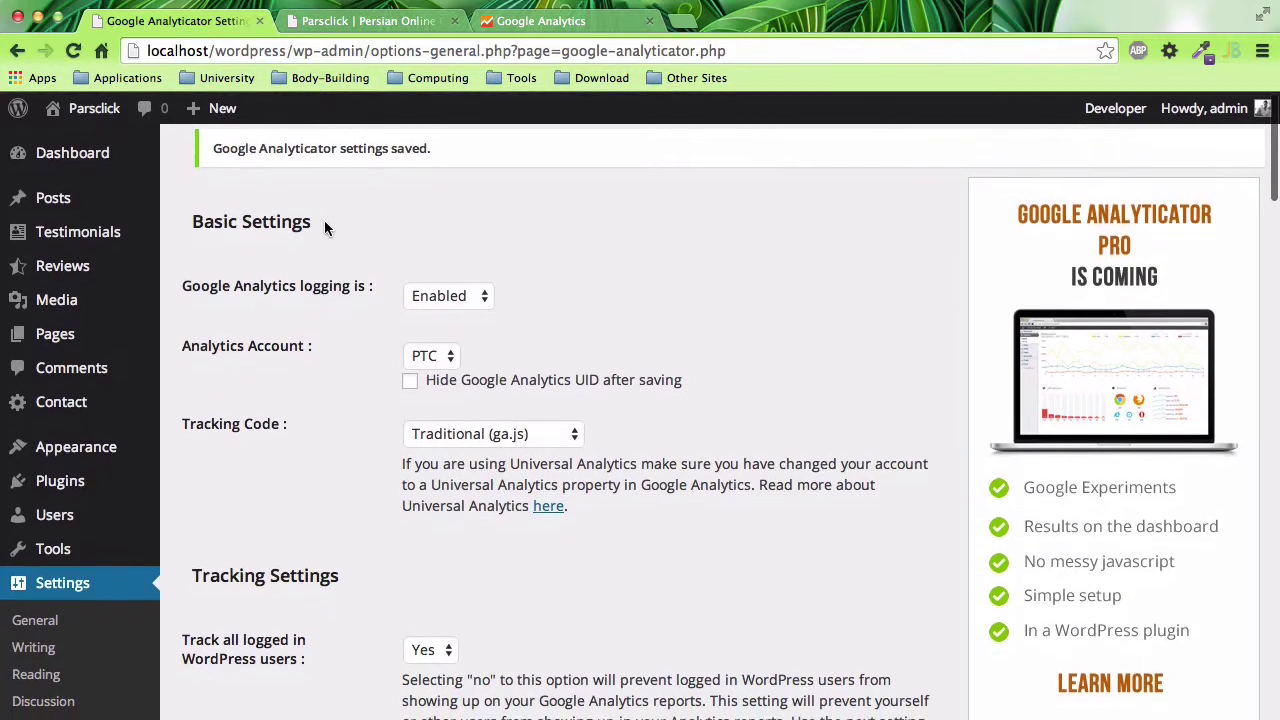
- View the Google Analytics home account overview, then switch to the Parsclick site tab
{"action": "left_click", "coordinate": [499, 20]}
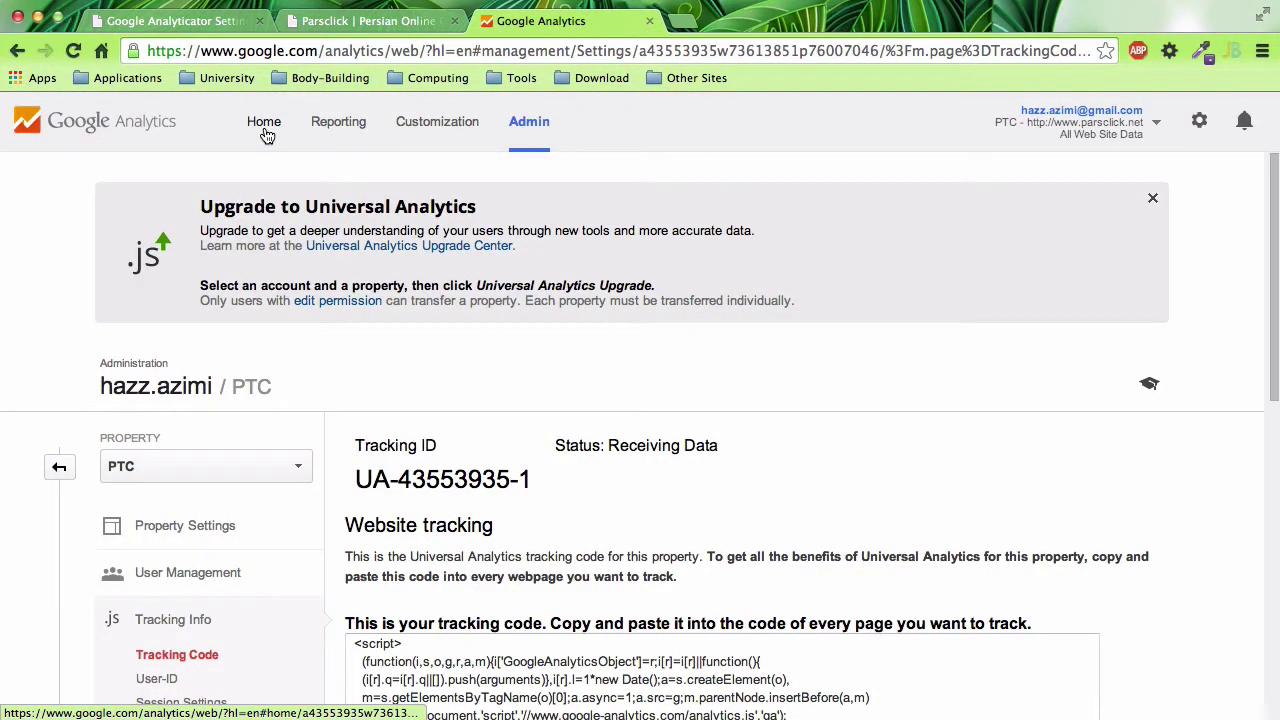
{"action": "left_click", "coordinate": [264, 122]}
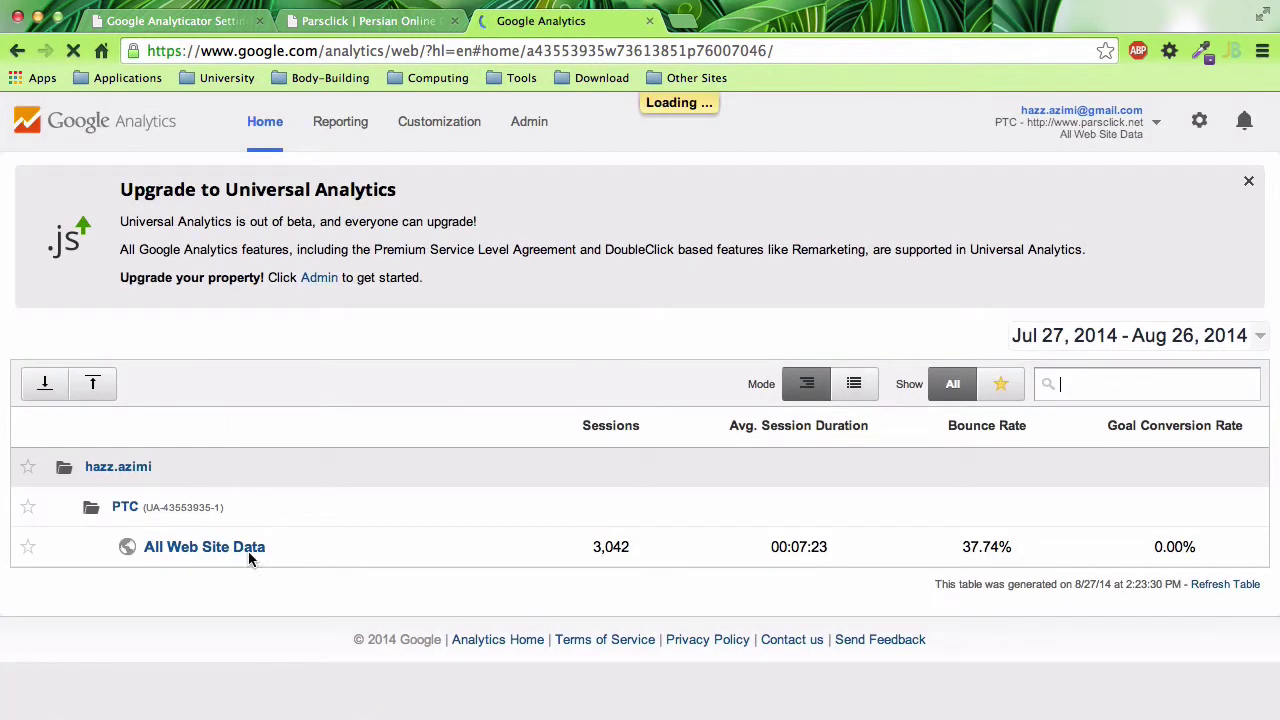
{"action": "left_click", "coordinate": [318, 24]}
- Return to the Google Analyticator settings and keep PTC as the Analytics Account
{"action": "left_click", "coordinate": [175, 21]}
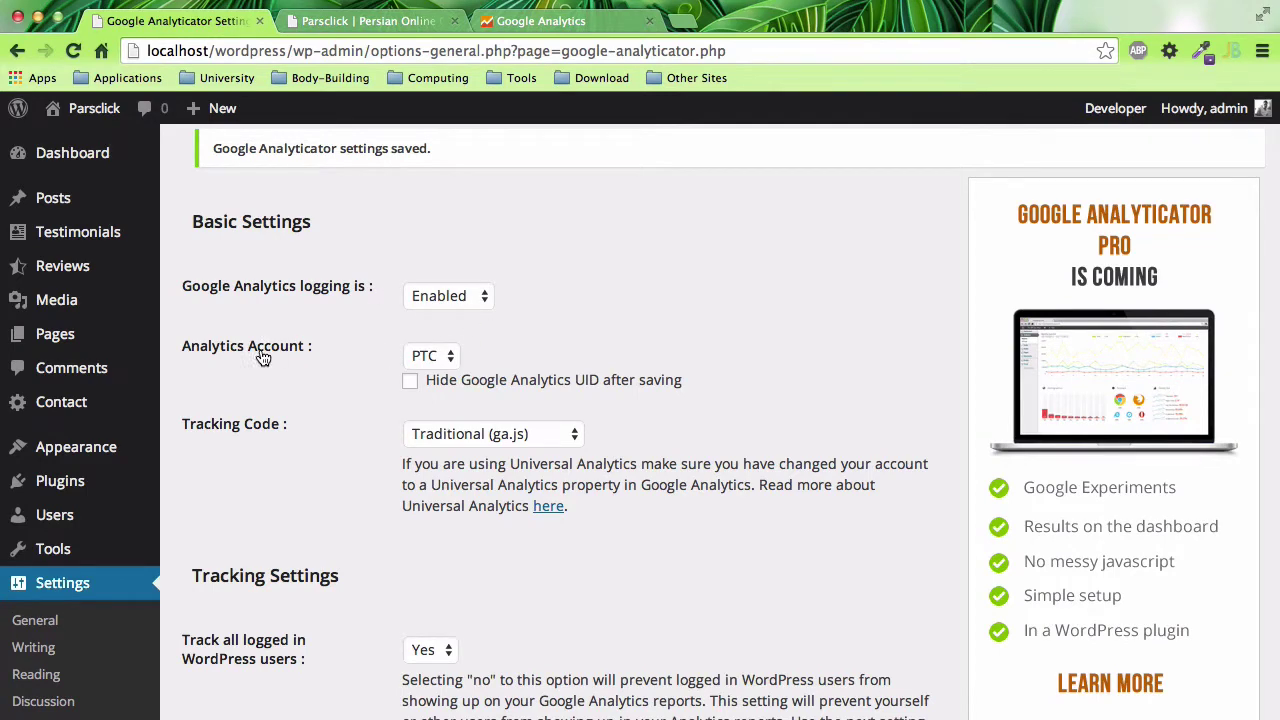
{"action": "scroll", "coordinate": [260, 357], "scroll_direction": "down", "scroll_amount": 1}
{"action": "left_click", "coordinate": [426, 322]}
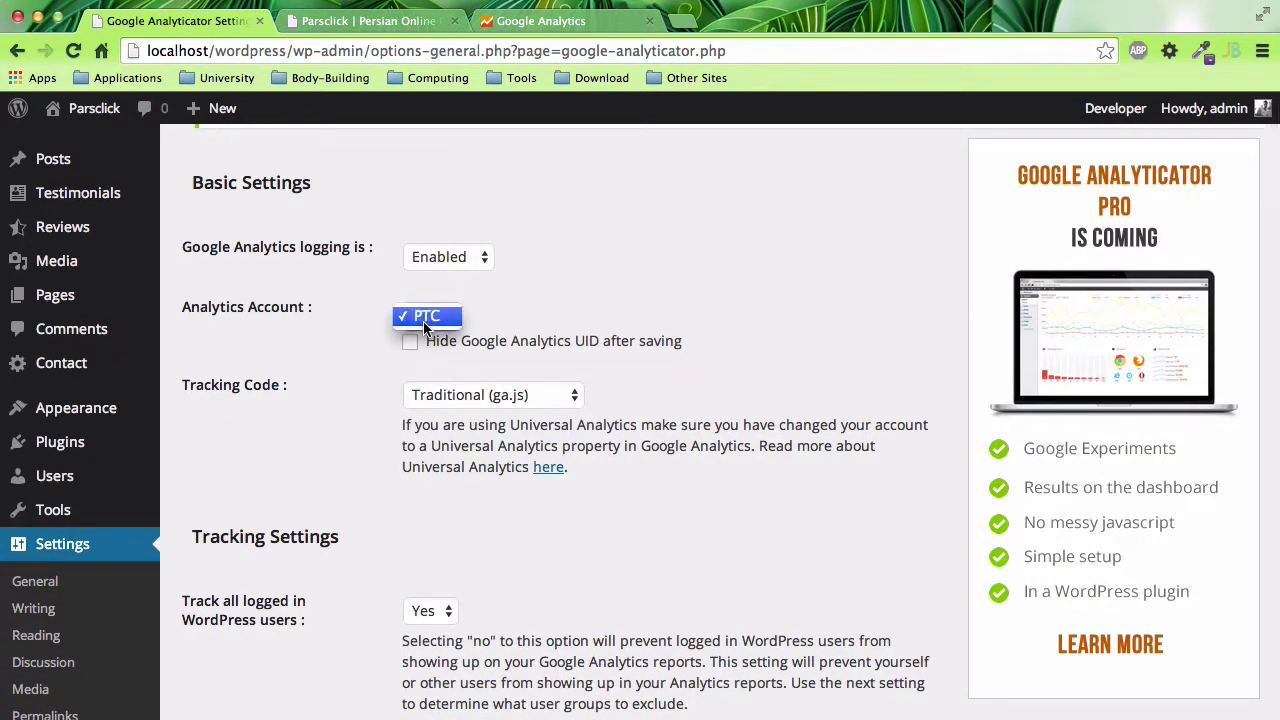
{"action": "left_click", "coordinate": [510, 293]}
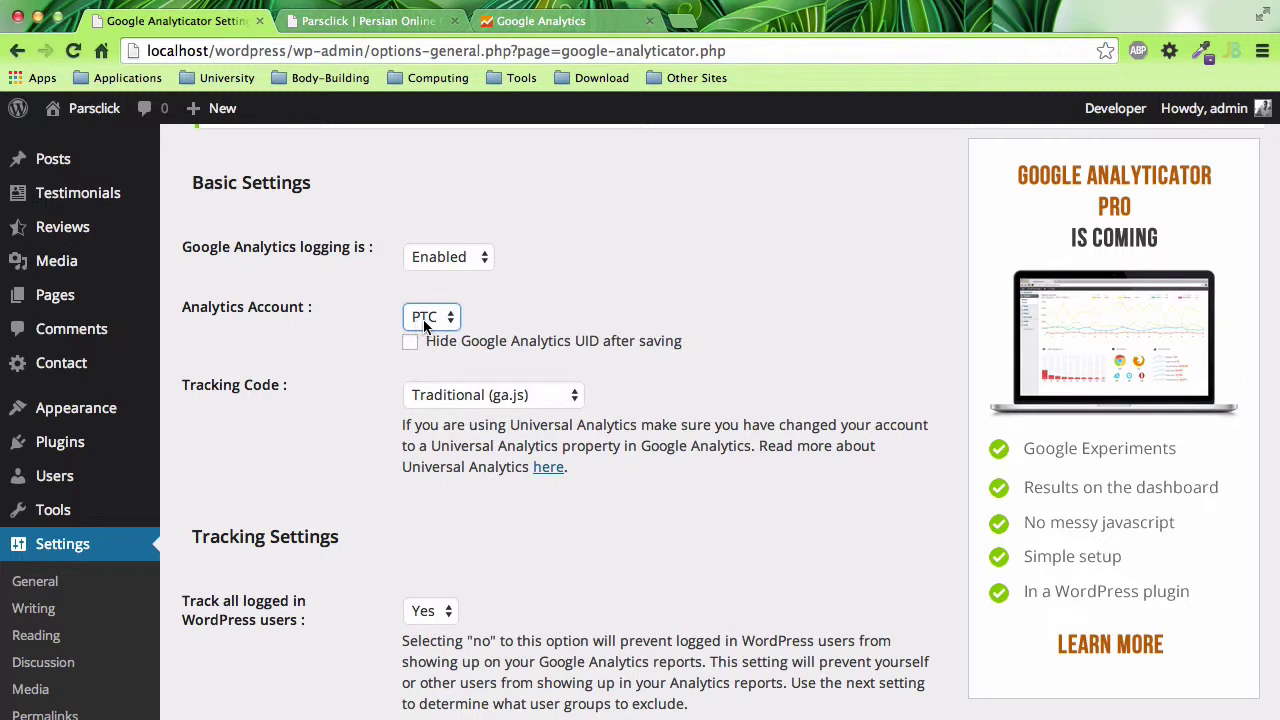
- Try Universal (analytics.js) as the tracking code, then set it back to Traditional (ga.js)
{"action": "scroll", "coordinate": [450, 324], "scroll_direction": "down", "scroll_amount": 1}
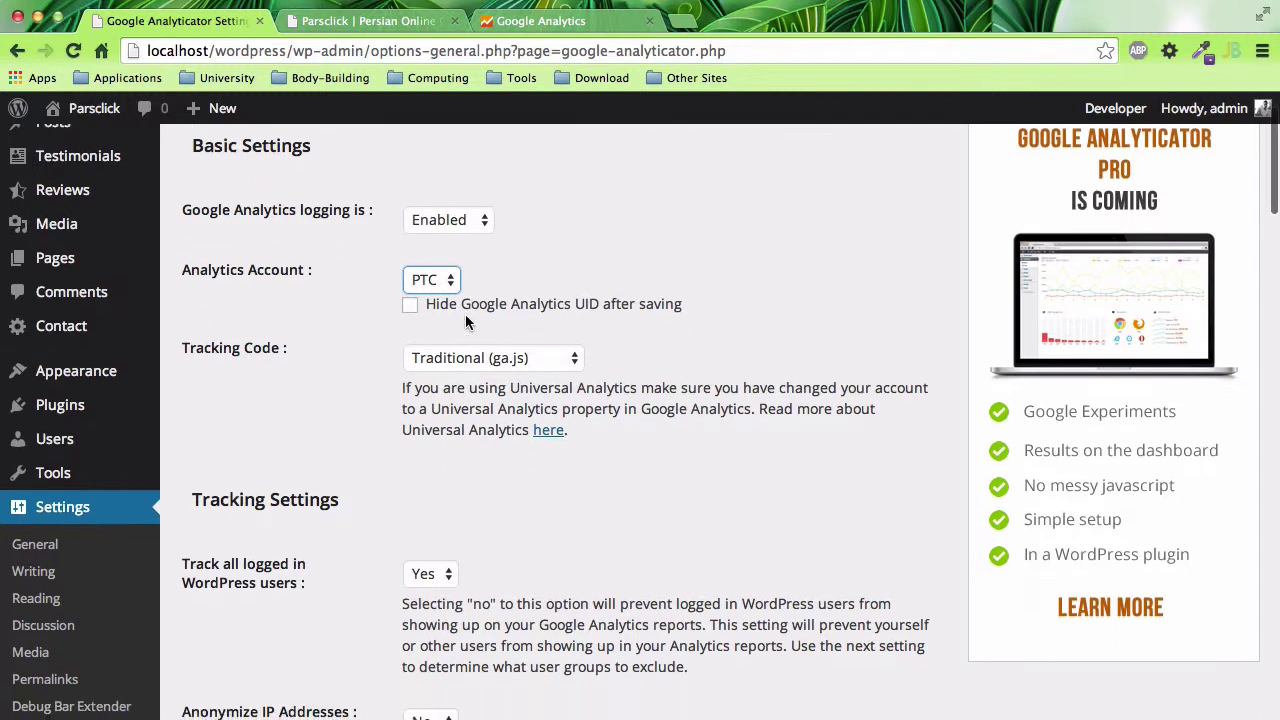
{"action": "scroll", "coordinate": [391, 321], "scroll_direction": "down", "scroll_amount": 2}
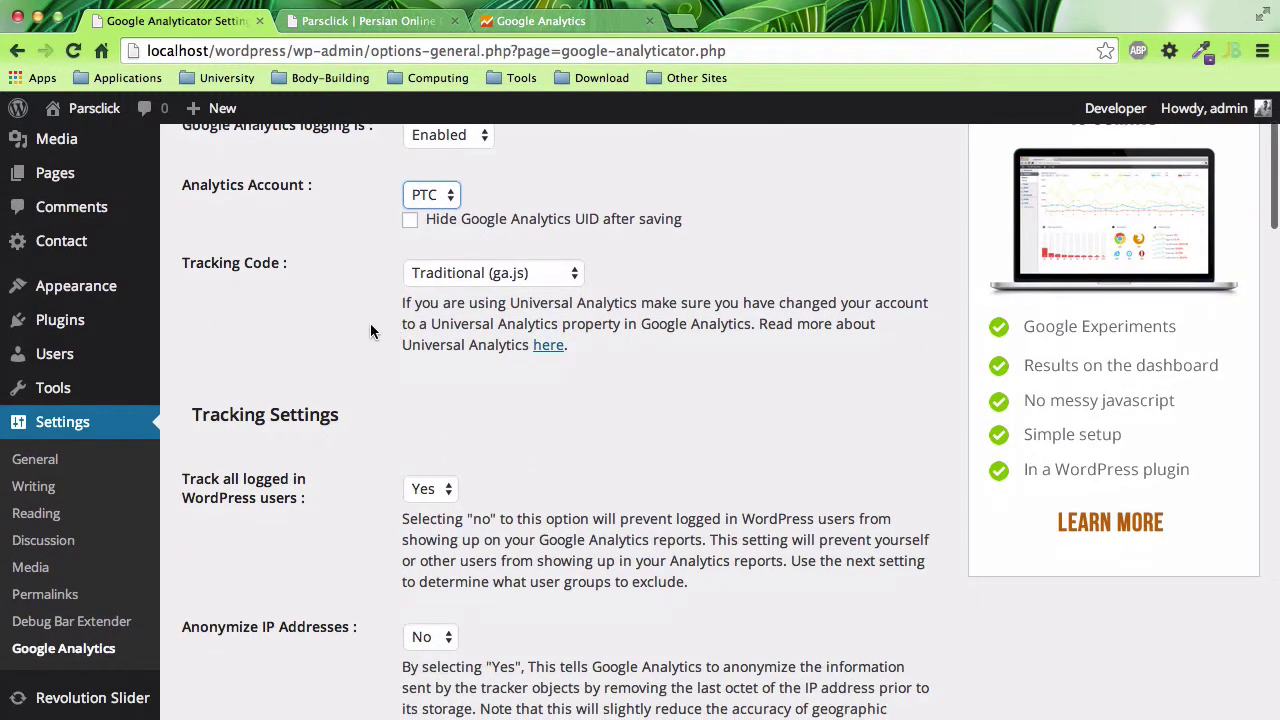
{"action": "scroll", "coordinate": [365, 328], "scroll_direction": "down", "scroll_amount": 1}
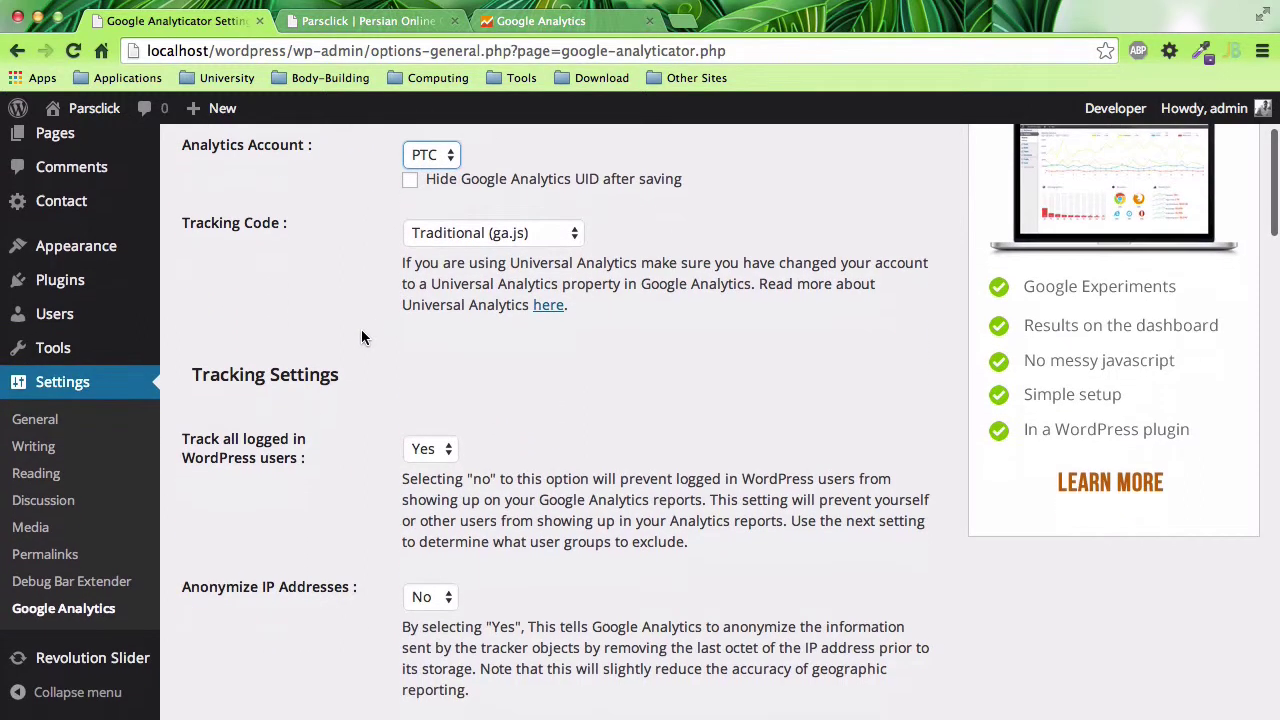
{"action": "left_click", "coordinate": [456, 234]}
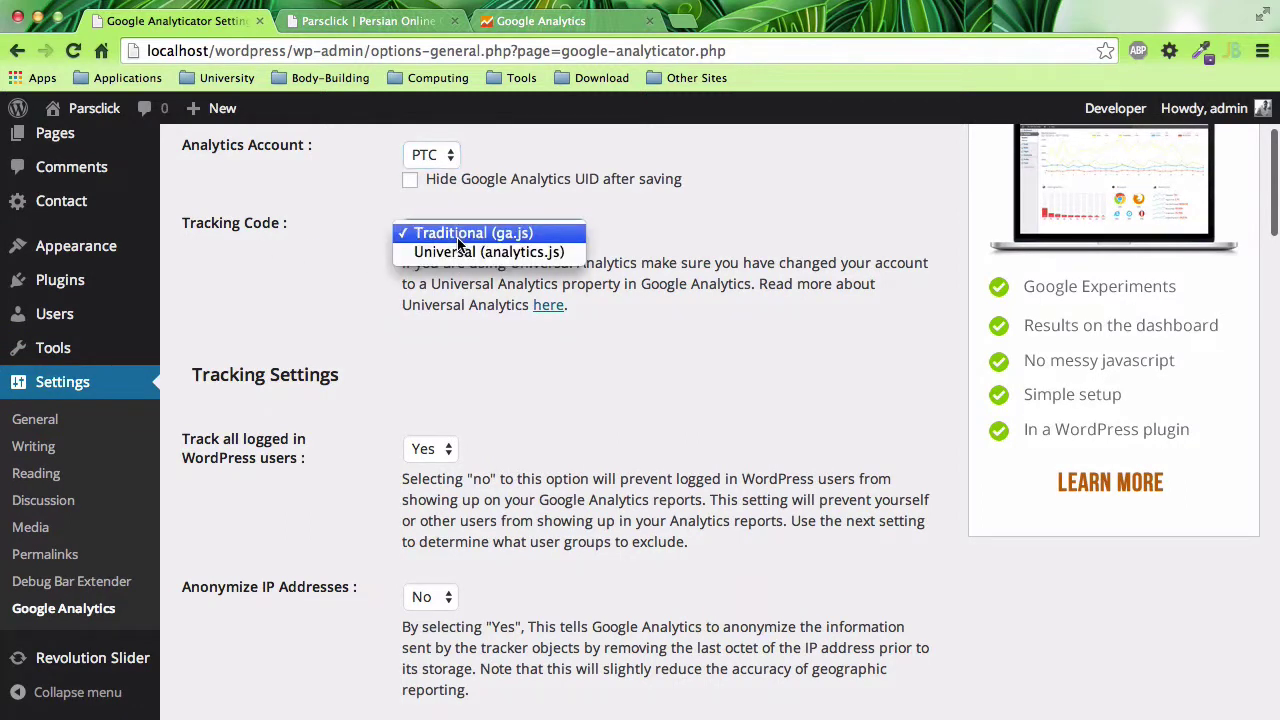
{"action": "left_click", "coordinate": [364, 266]}
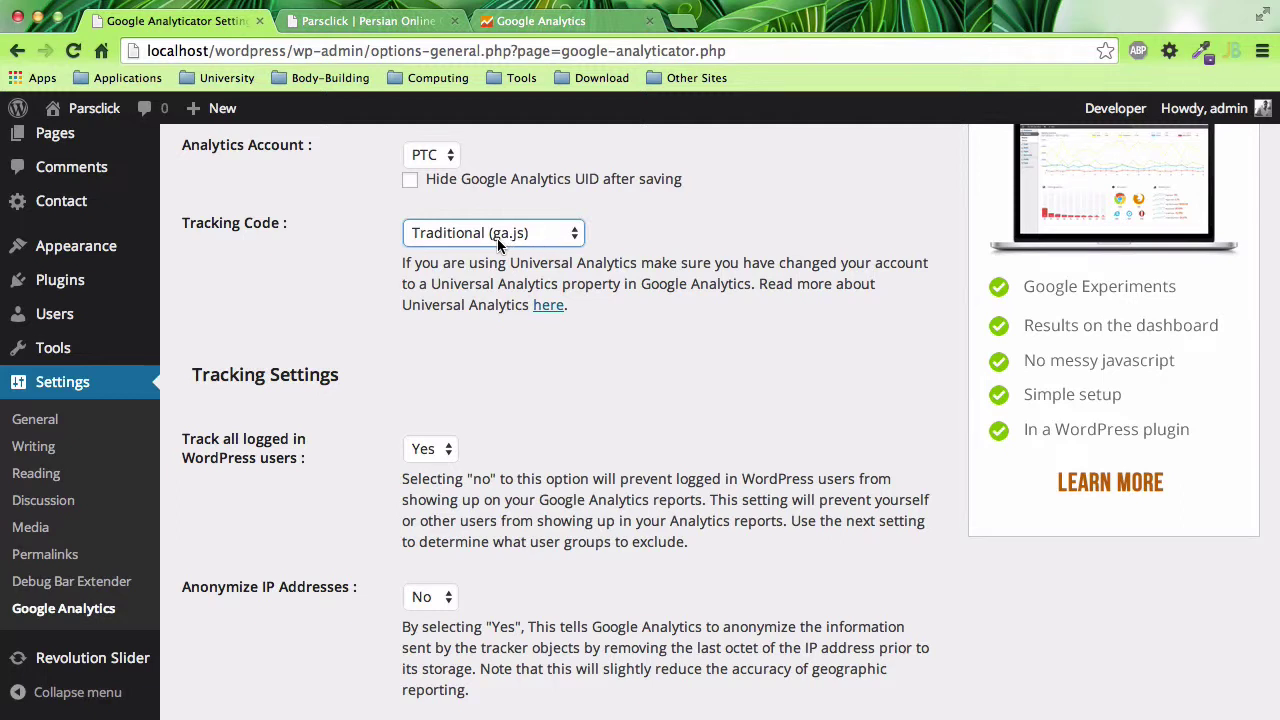
{"action": "left_click", "coordinate": [526, 237]}
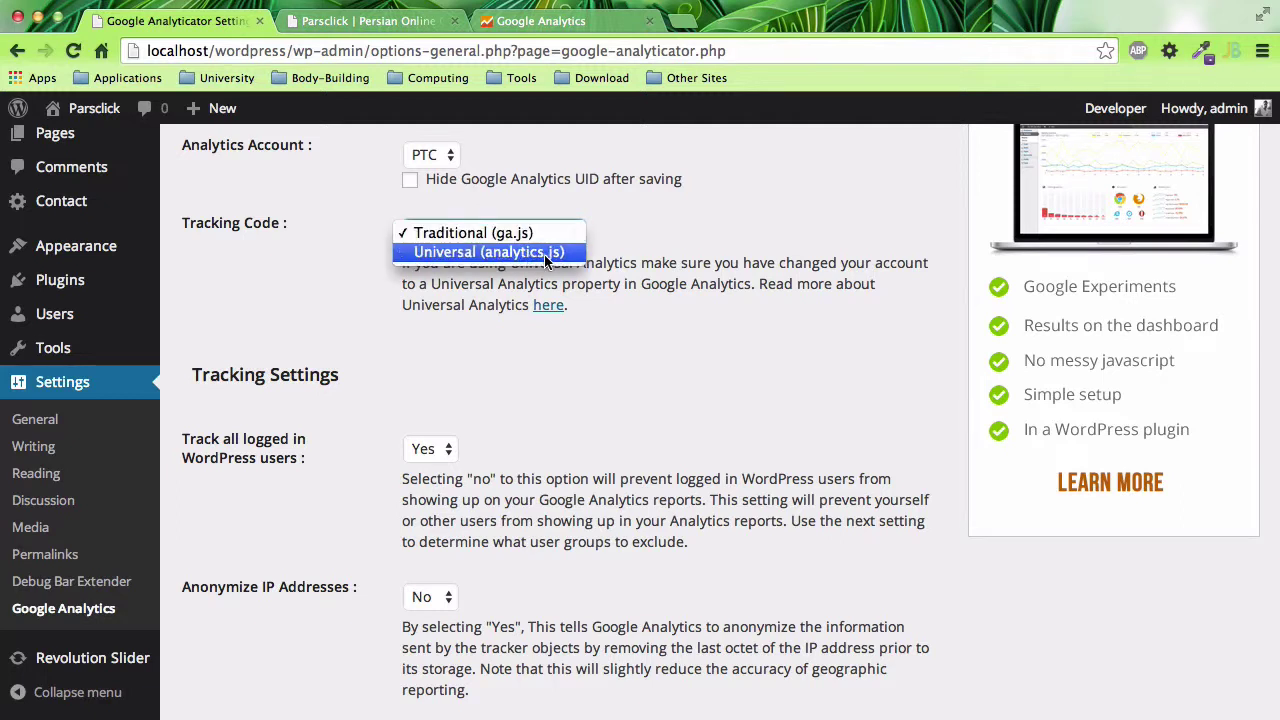
{"action": "left_click", "coordinate": [551, 254]}
{"action": "left_click", "coordinate": [545, 234]}
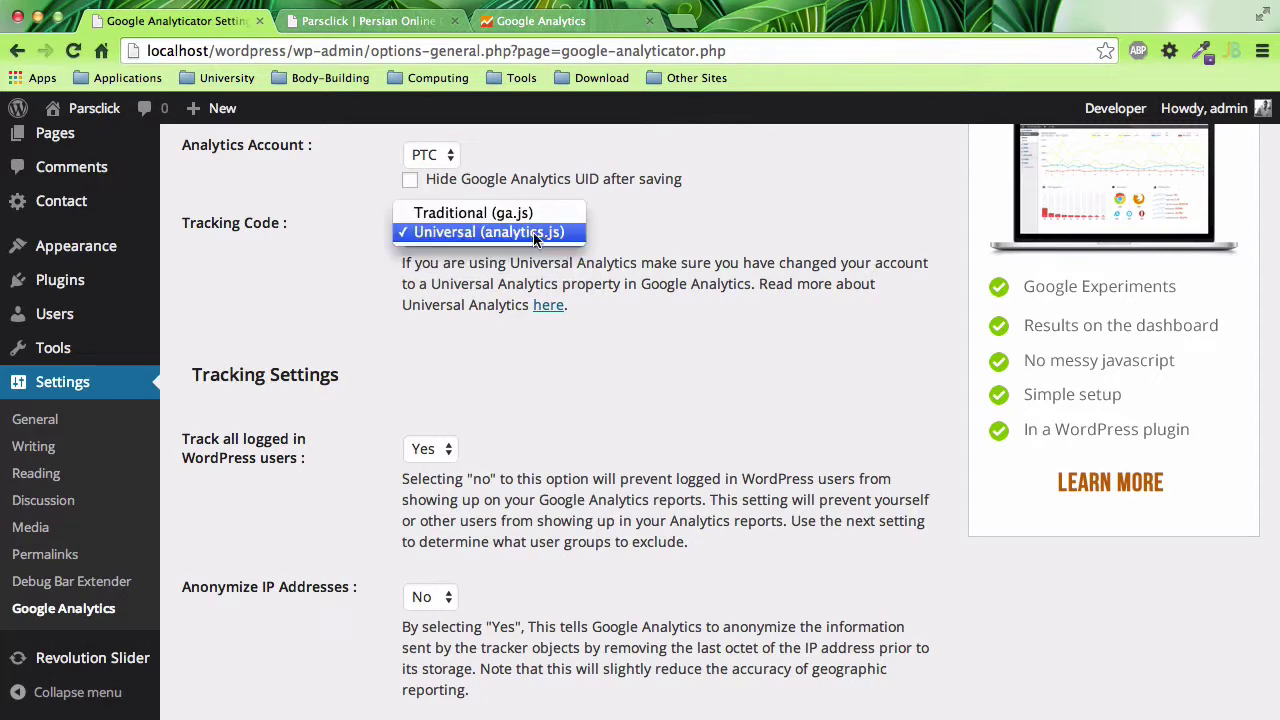
{"action": "left_click", "coordinate": [520, 214]}
{"action": "scroll", "coordinate": [488, 361], "scroll_direction": "down", "scroll_amount": 1}
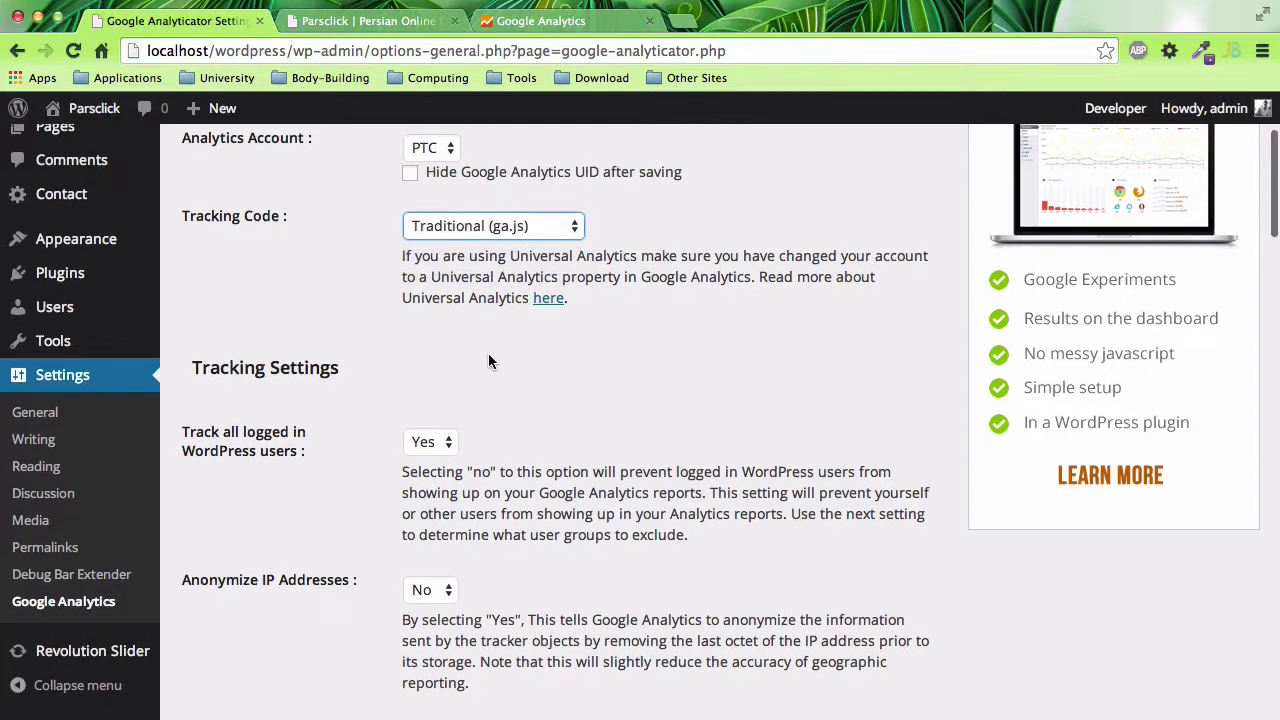
{"action": "scroll", "coordinate": [488, 353], "scroll_direction": "down", "scroll_amount": 4}
{"action": "scroll", "coordinate": [350, 296], "scroll_direction": "down", "scroll_amount": 1}
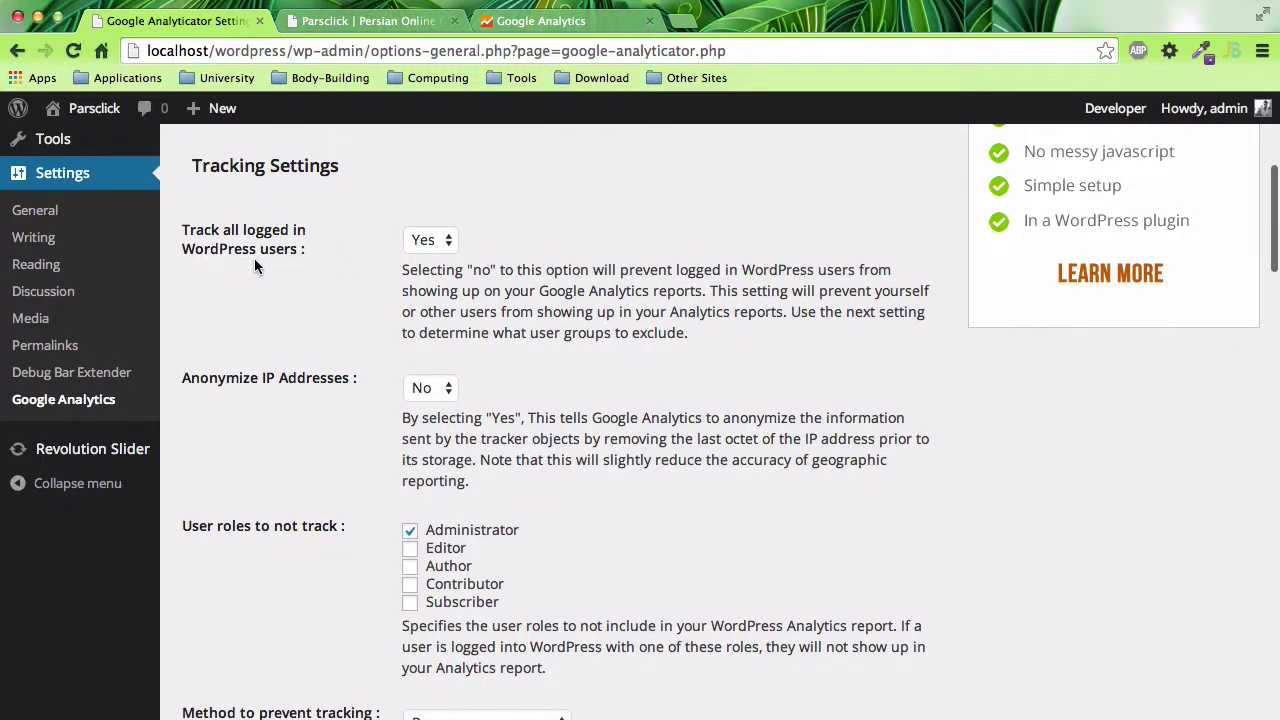
{"action": "scroll", "coordinate": [350, 300], "scroll_direction": "down", "scroll_amount": 1}
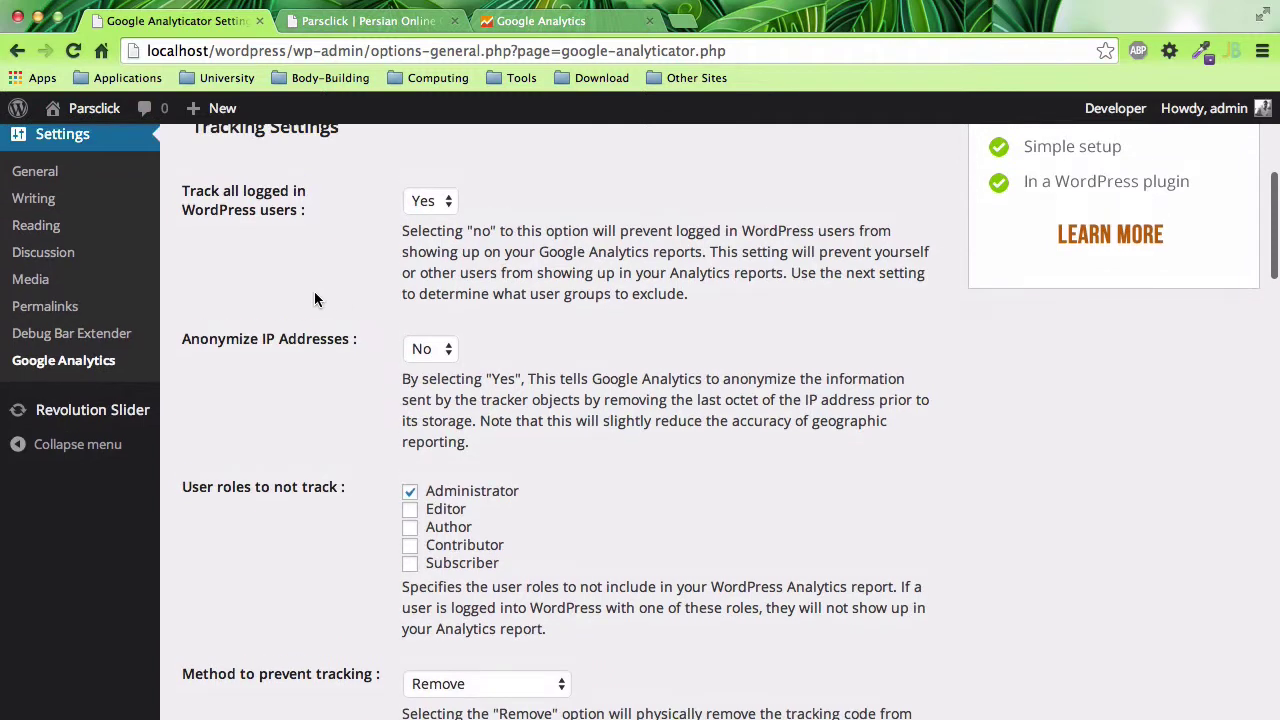
{"action": "scroll", "coordinate": [314, 299], "scroll_direction": "down", "scroll_amount": 1}
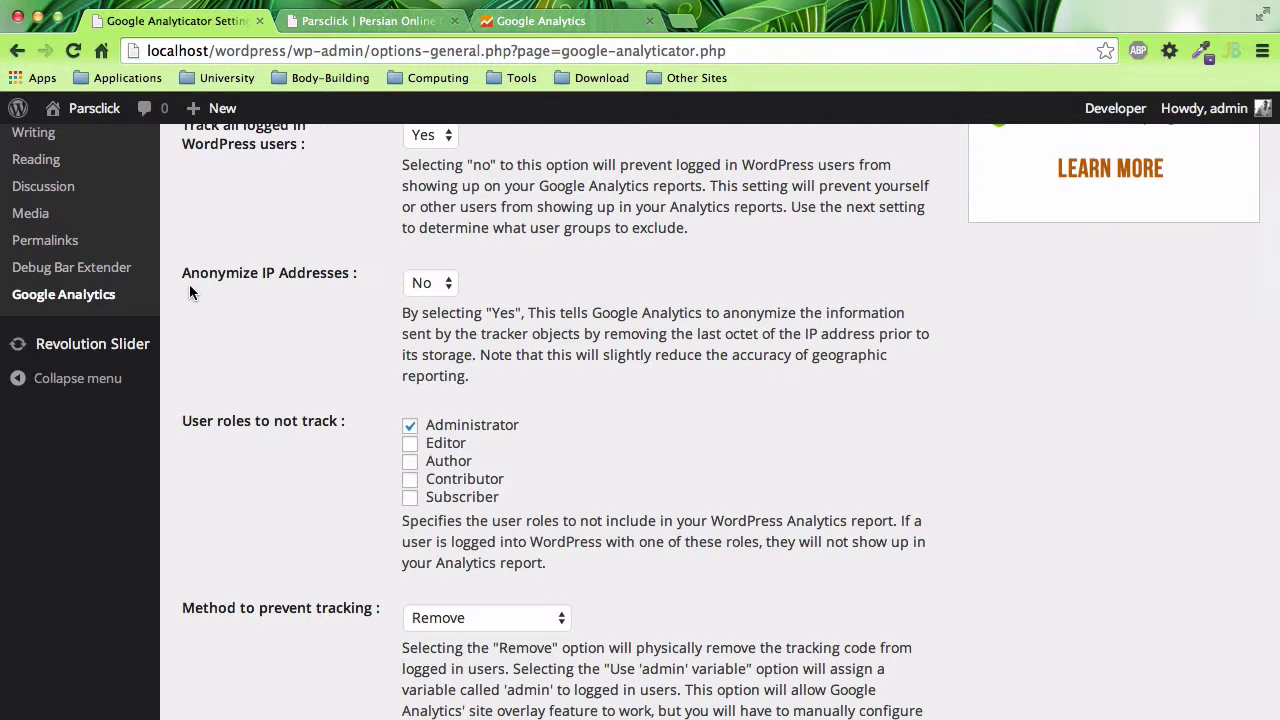
{"action": "scroll", "coordinate": [309, 309], "scroll_direction": "down", "scroll_amount": 1}
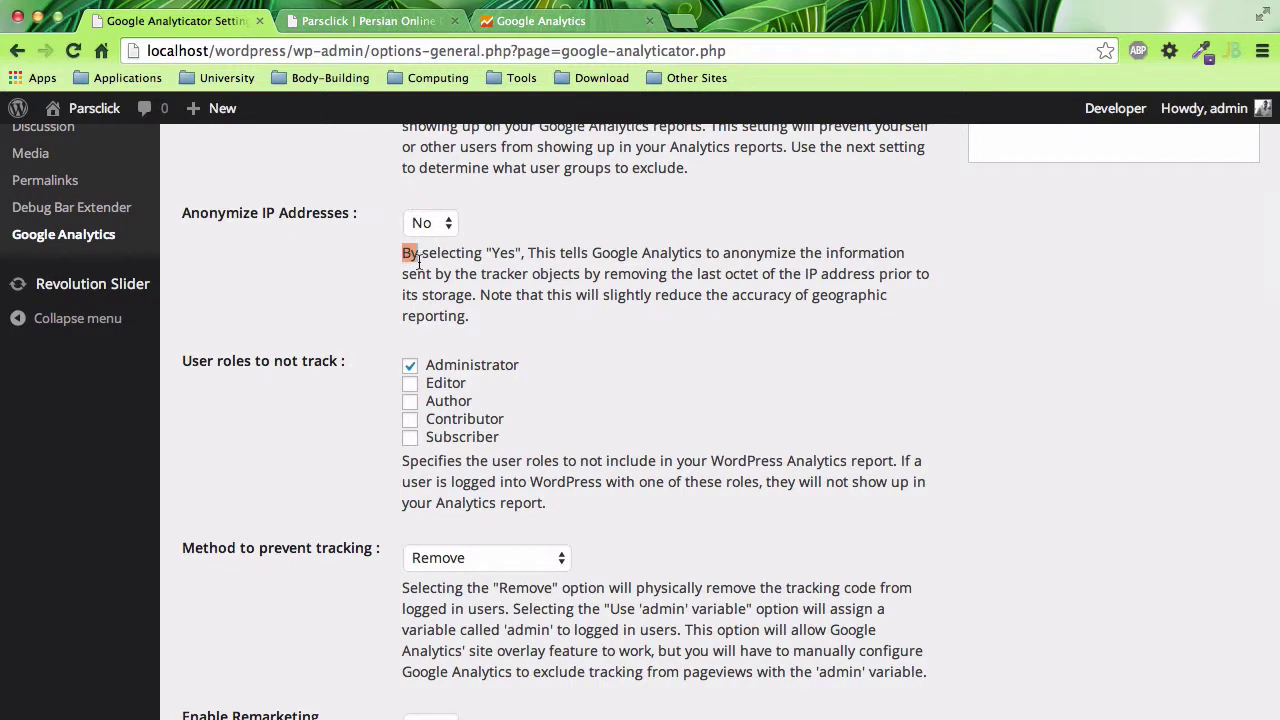
{"action": "left_click_drag", "start_coordinate": [402, 251], "coordinate": [484, 317]}
{"action": "left_click", "coordinate": [328, 324]}
{"action": "scroll", "coordinate": [328, 324], "scroll_direction": "down", "scroll_amount": 3}
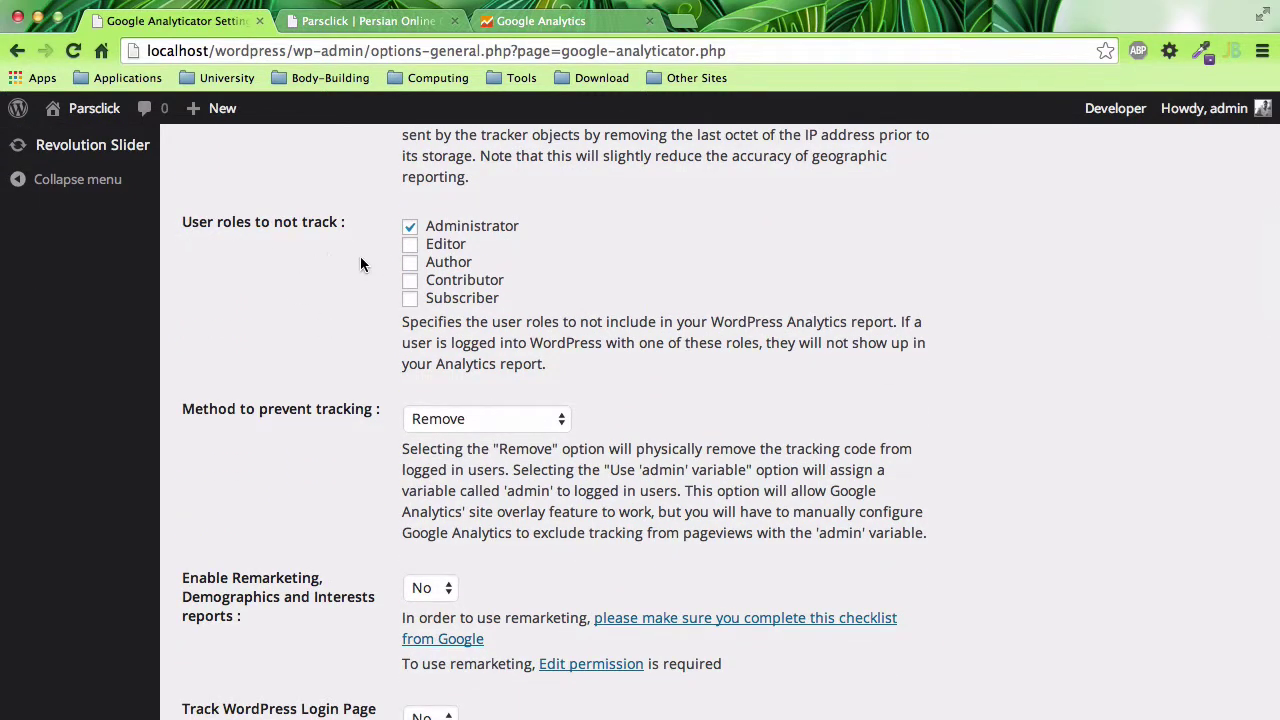
{"action": "left_click", "coordinate": [411, 229]}
{"action": "scroll", "coordinate": [333, 347], "scroll_direction": "down", "scroll_amount": 2}
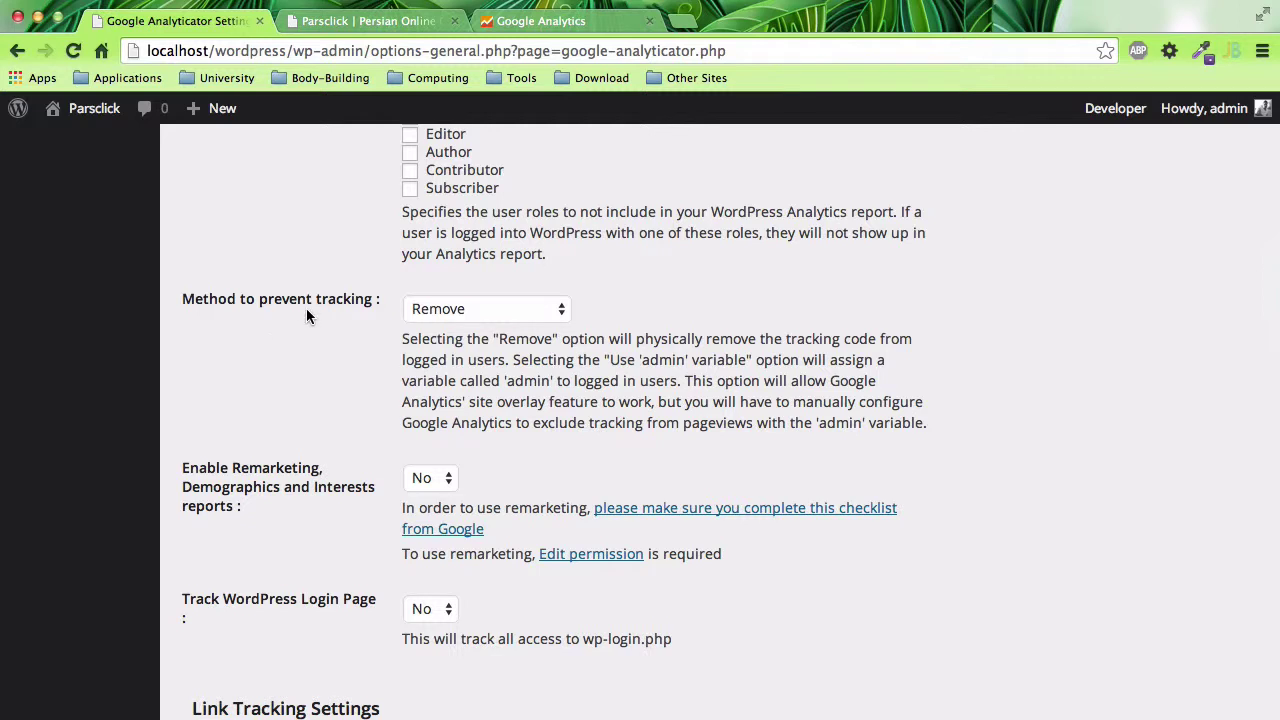
{"action": "scroll", "coordinate": [339, 330], "scroll_direction": "down", "scroll_amount": 1}
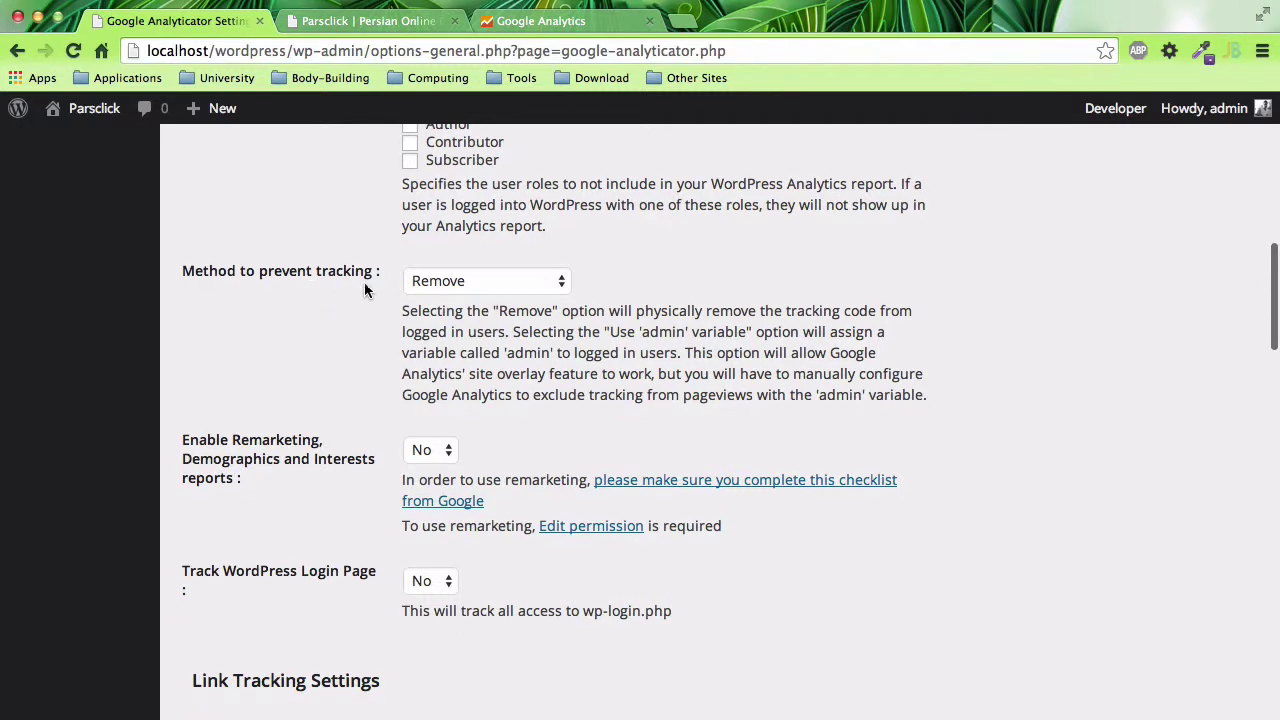
{"action": "left_click", "coordinate": [422, 285]}
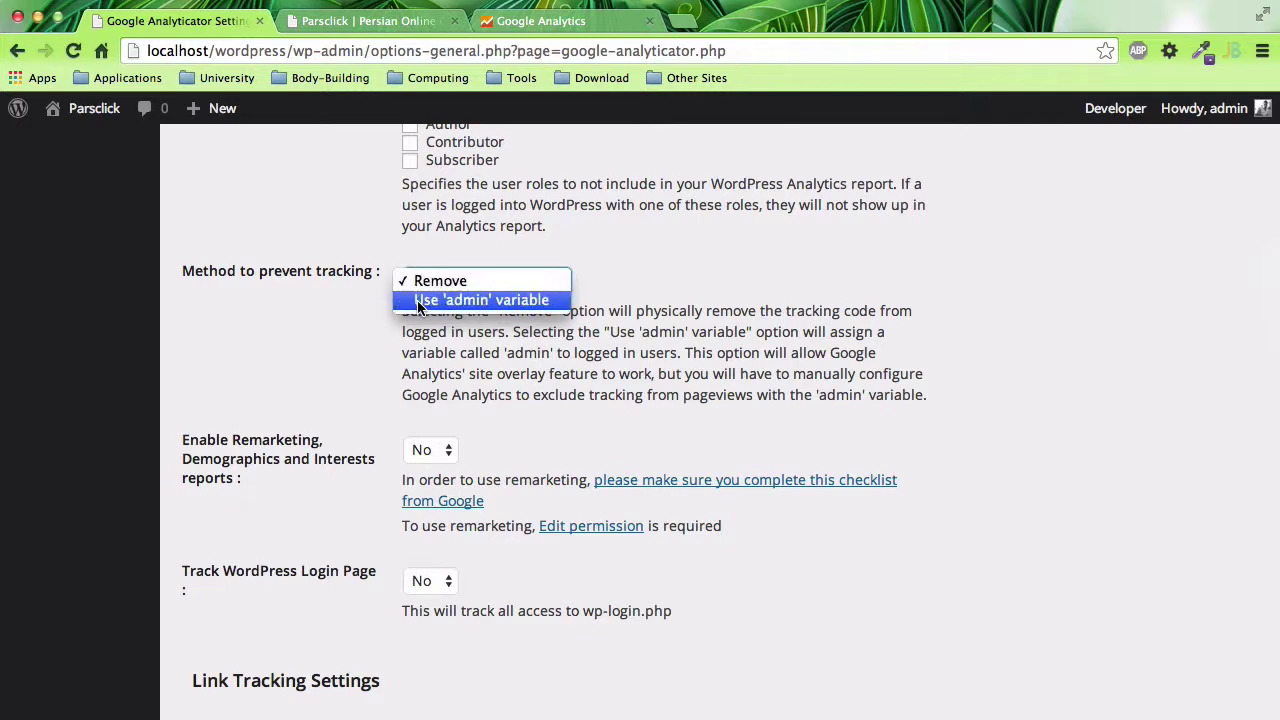
{"action": "left_click", "coordinate": [352, 336]}
{"action": "scroll", "coordinate": [352, 336], "scroll_direction": "down", "scroll_amount": 4}
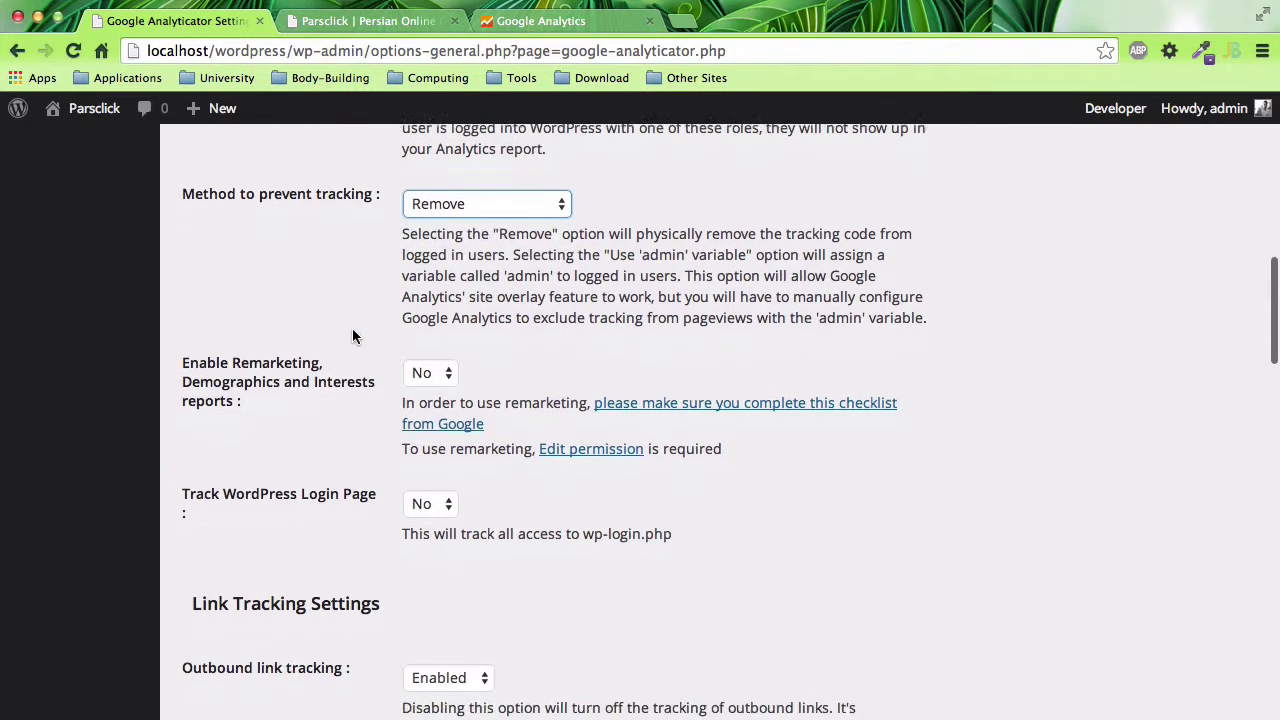
{"action": "scroll", "coordinate": [352, 336], "scroll_direction": "down", "scroll_amount": 1}
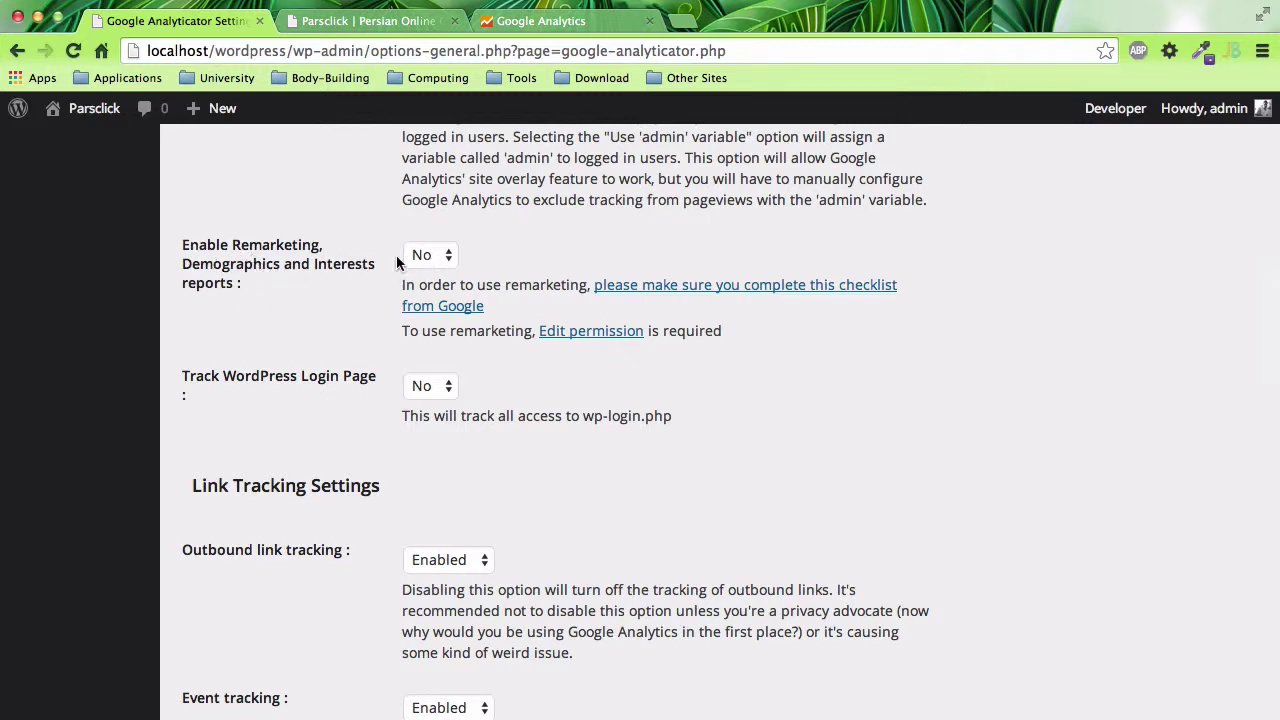
{"action": "left_click", "coordinate": [430, 258]}
{"action": "left_click", "coordinate": [300, 282]}
{"action": "scroll", "coordinate": [358, 307], "scroll_direction": "down", "scroll_amount": 1}
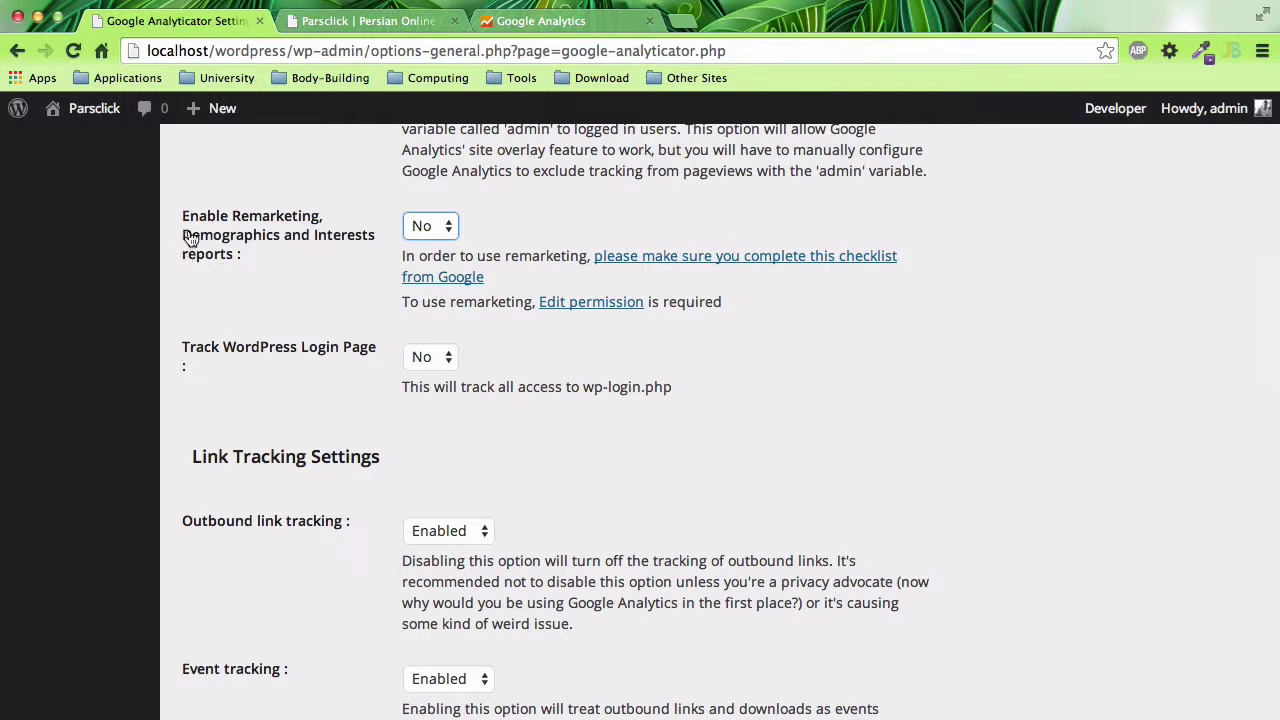
{"action": "scroll", "coordinate": [283, 318], "scroll_direction": "down", "scroll_amount": 1}
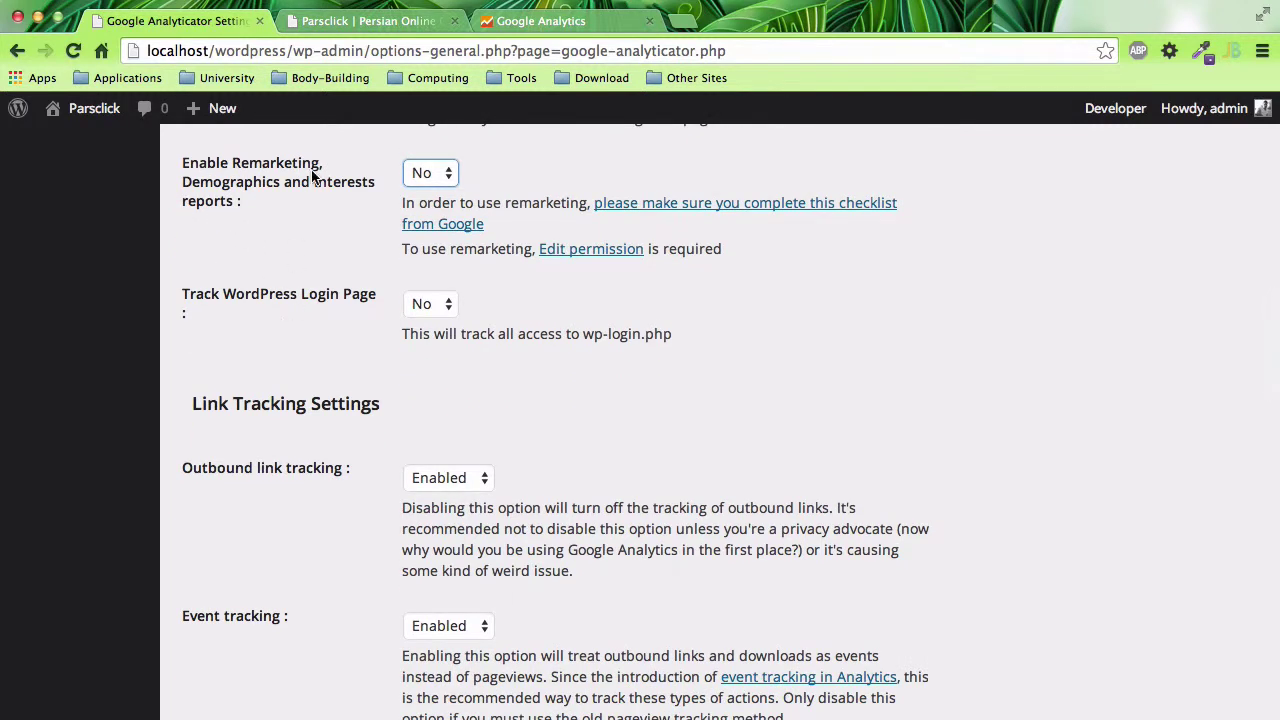
{"action": "scroll", "coordinate": [333, 299], "scroll_direction": "down", "scroll_amount": 1}
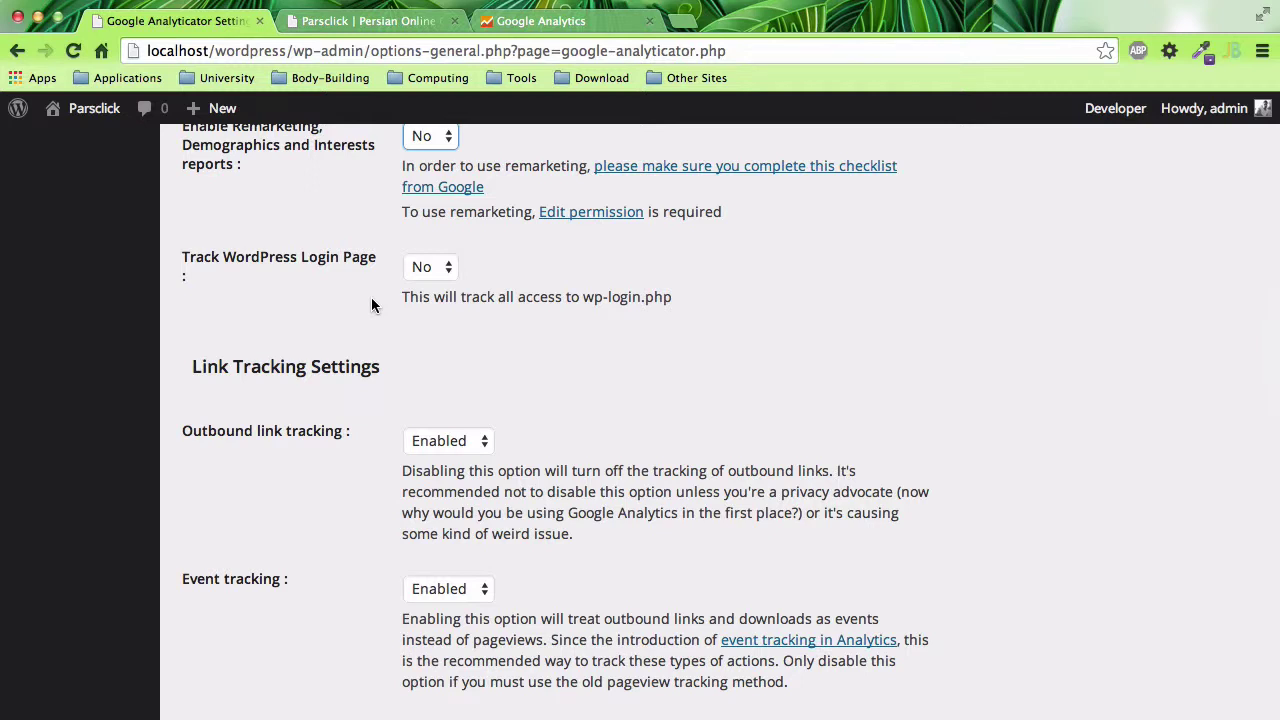
- Scroll down to Link Tracking Settings and highlight the phrase 'link-tracking functionality'
{"action": "scroll", "coordinate": [371, 300], "scroll_direction": "down", "scroll_amount": 3}
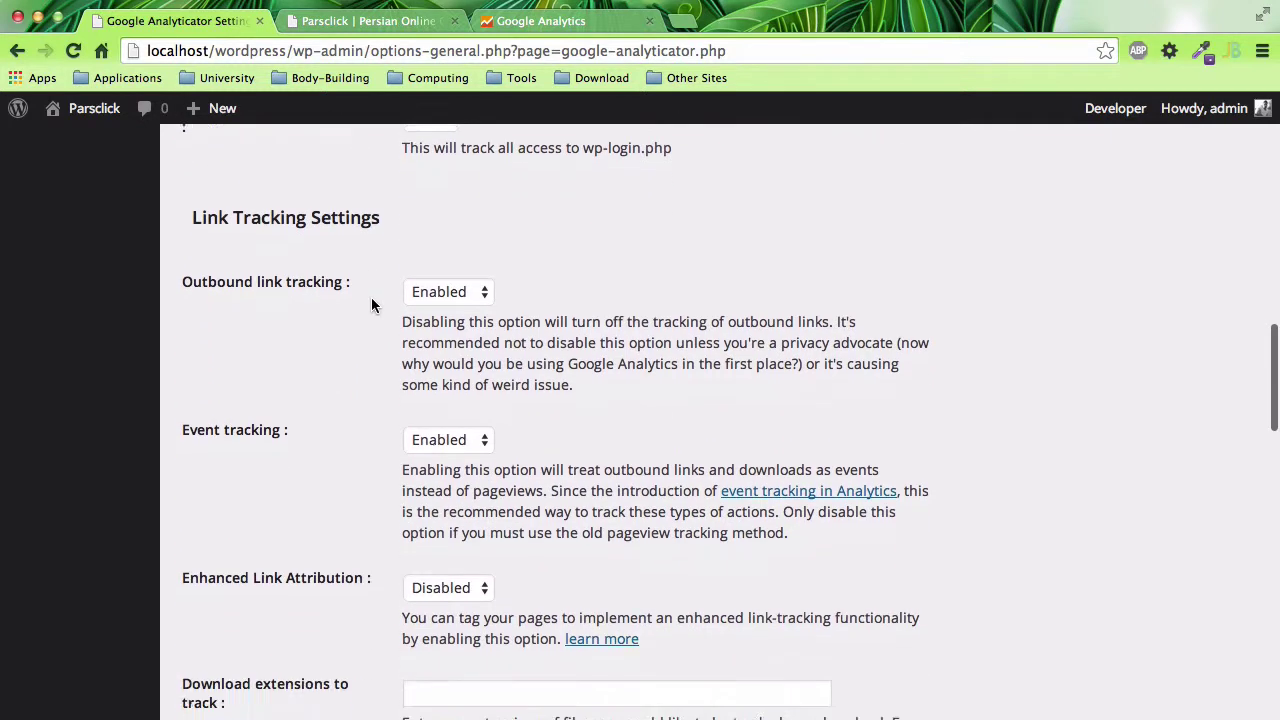
{"action": "scroll", "coordinate": [249, 296], "scroll_direction": "down", "scroll_amount": 1}
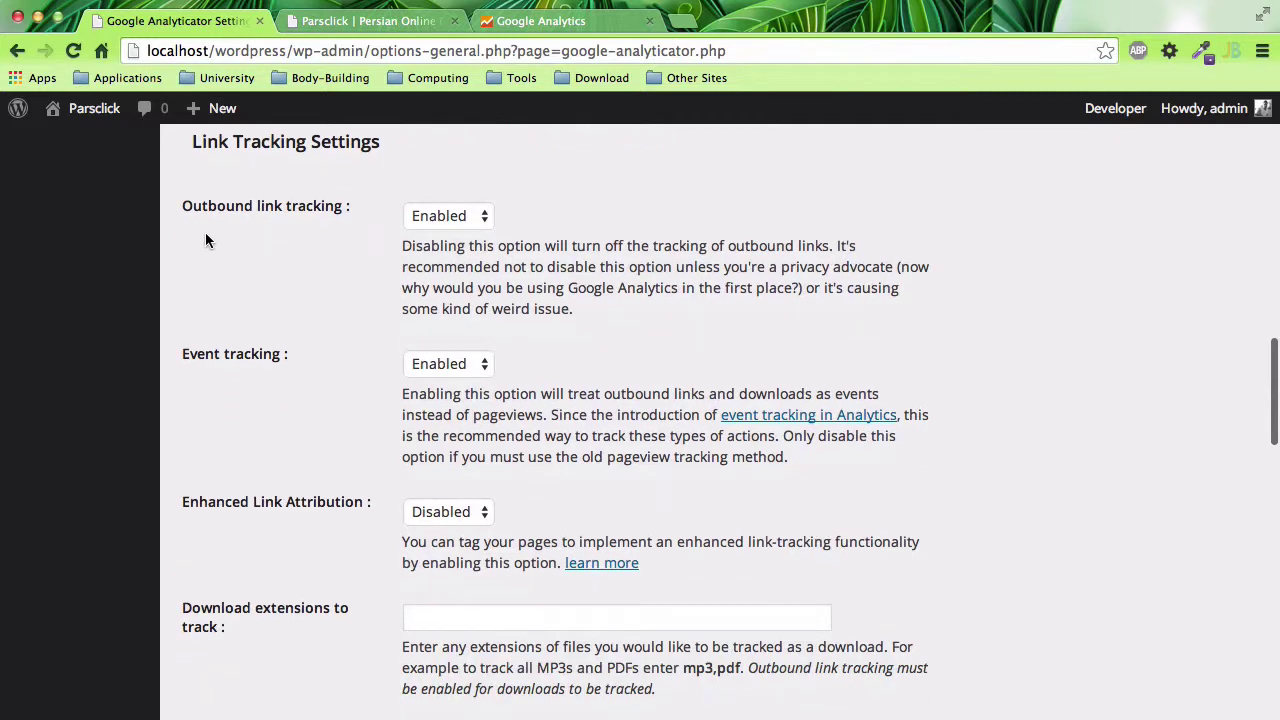
{"action": "scroll", "coordinate": [340, 241], "scroll_direction": "down", "scroll_amount": 2}
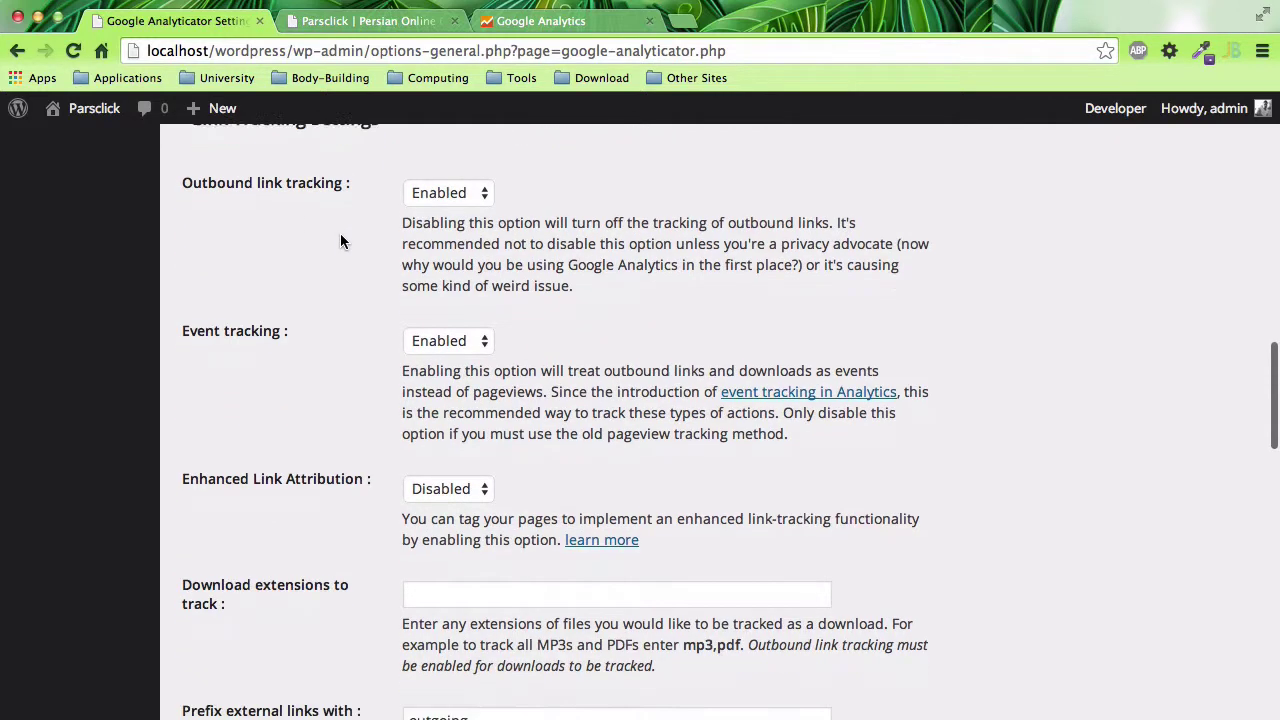
{"action": "scroll", "coordinate": [320, 240], "scroll_direction": "down", "scroll_amount": 2}
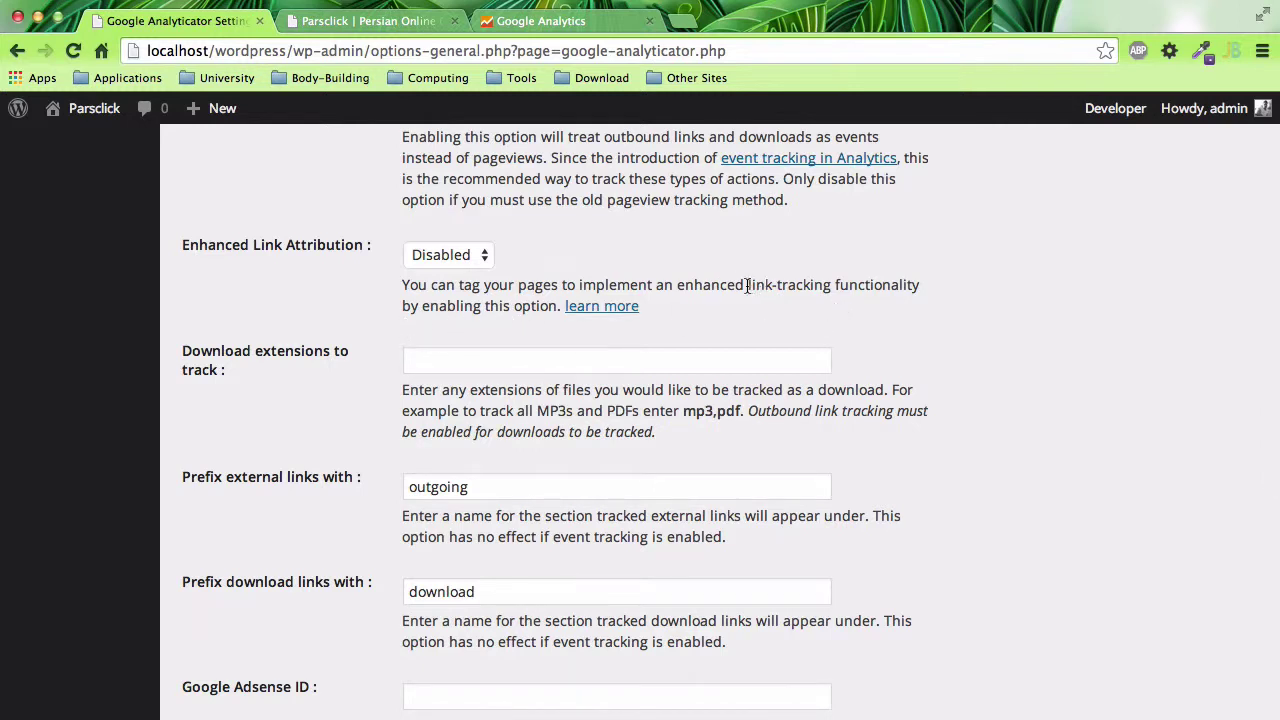
{"action": "left_click_drag", "start_coordinate": [748, 285], "coordinate": [919, 285]}
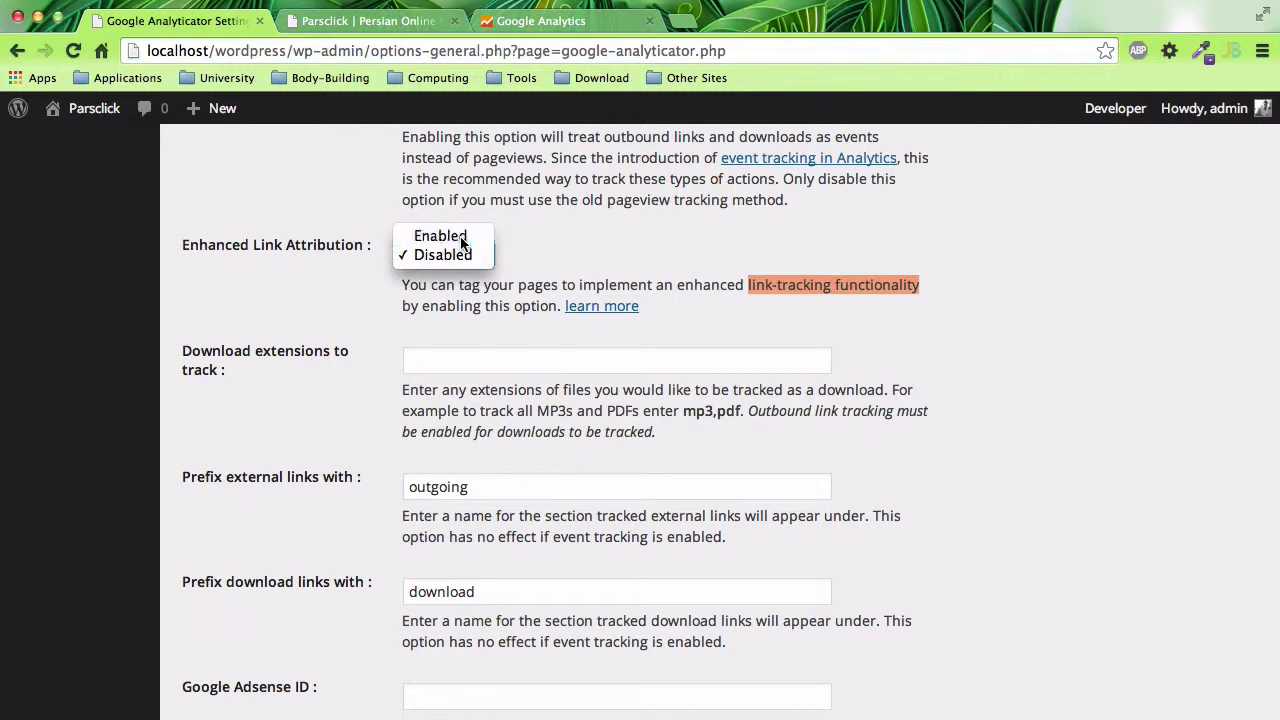
- Set Enhanced Link Attribution to Enabled
{"action": "left_click", "coordinate": [440, 236]}
{"action": "scroll", "coordinate": [351, 285], "scroll_direction": "down", "scroll_amount": 2}
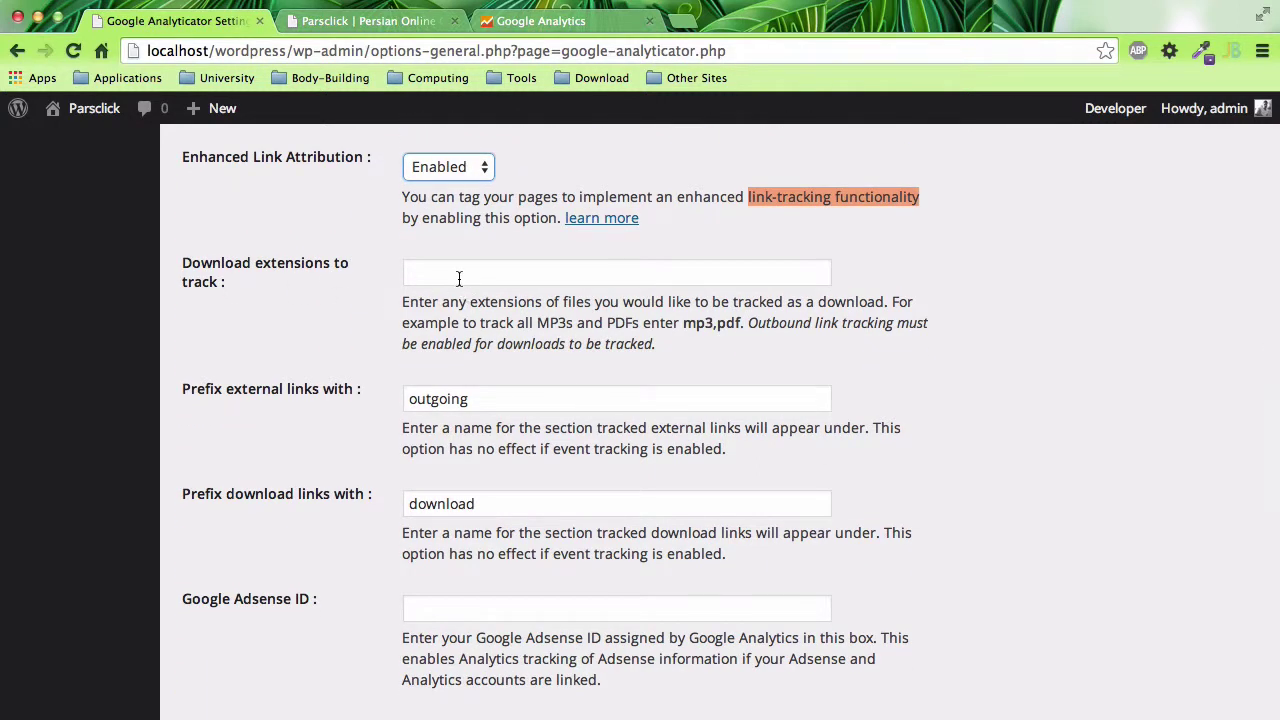
{"action": "key", "text": "Tab"}
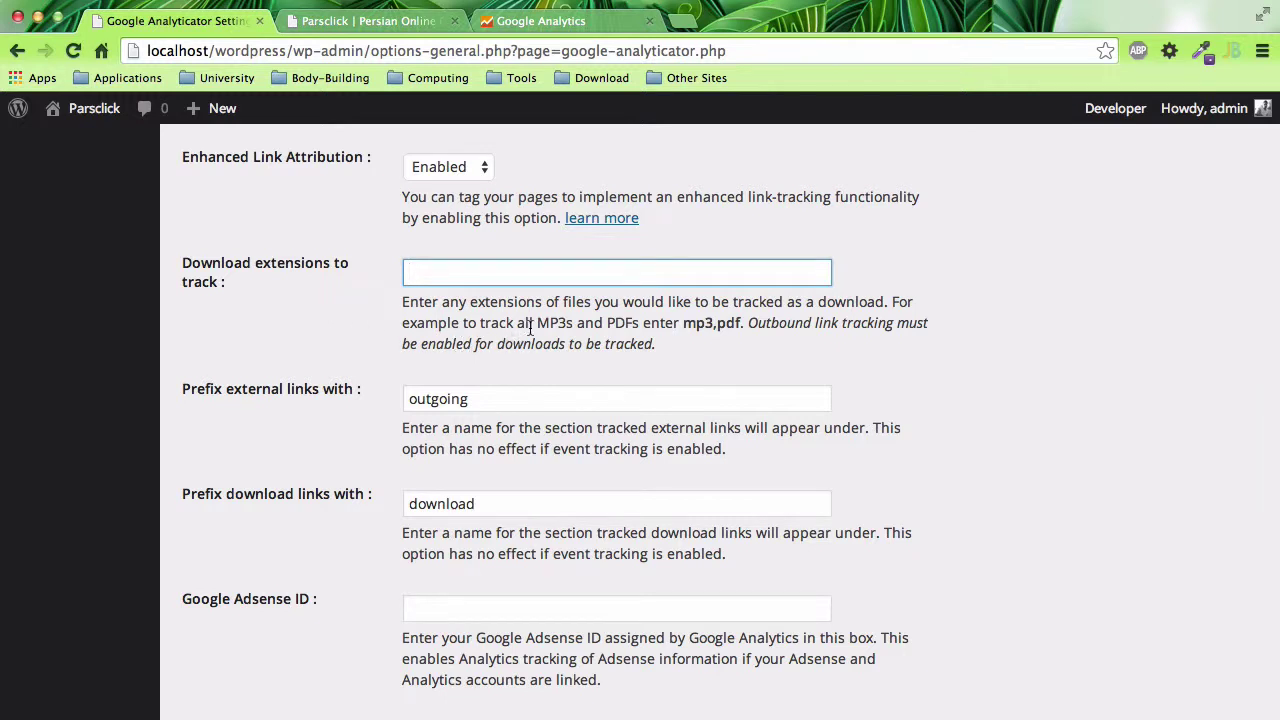
- Enter MP3, PDF, DOCX, DOC, JPG, PNG as the download extensions to track
{"action": "double_click", "coordinate": [550, 322]}
{"action": "key", "text": "super+c"}
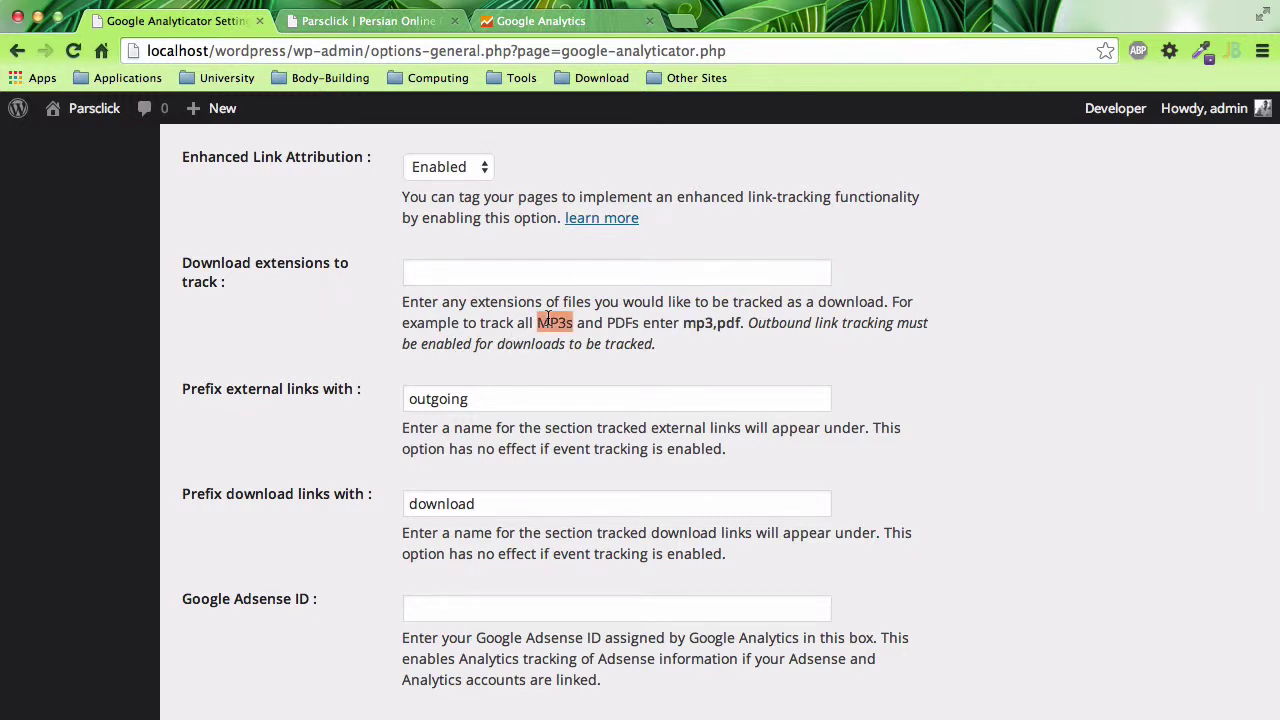
{"action": "left_click", "coordinate": [530, 278]}
{"action": "key", "text": "super+v"}
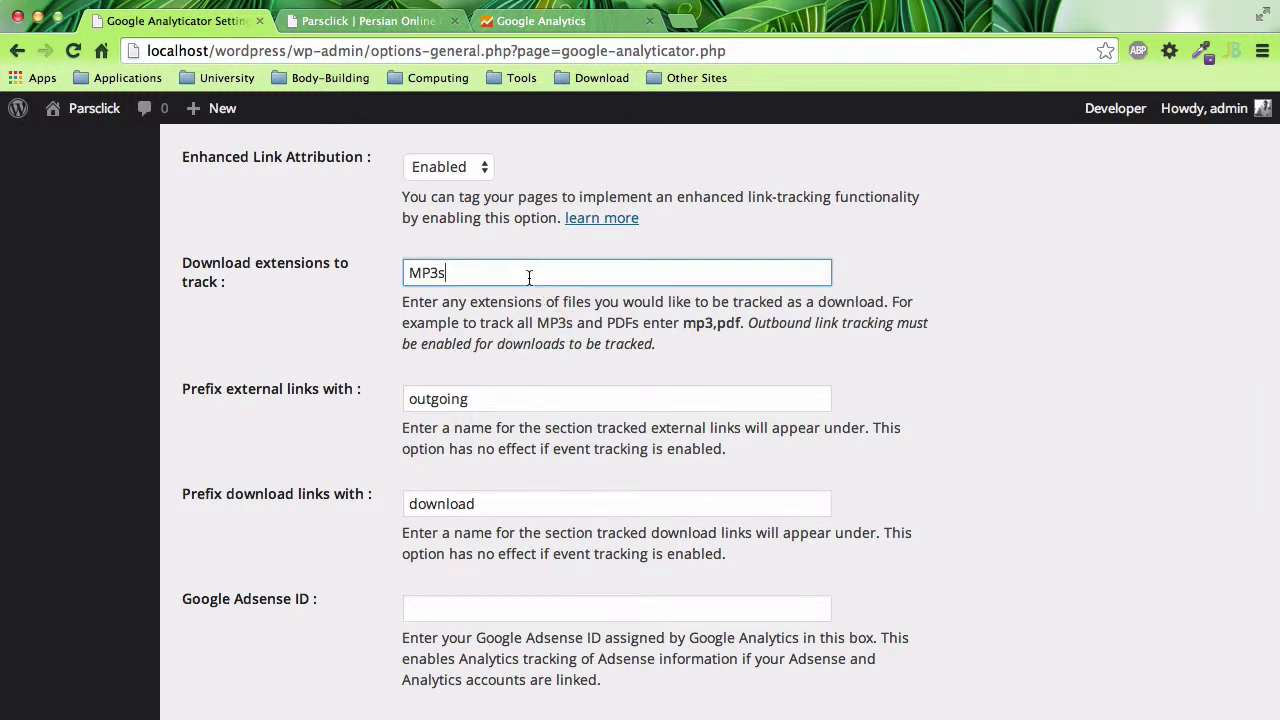
{"action": "key", "text": "BackSpace"}
{"action": "double_click", "coordinate": [622, 322]}
{"action": "left_click", "coordinate": [584, 272]}
{"action": "type", "text": "PDFs"}
{"action": "key", "text": "BackSpace"}
{"action": "type", "text": "OCX,"}
{"action": "type", "text": " D"}
{"action": "type", "text": "OC, J"}
{"action": "type", "text": "P"}
{"action": "type", "text": "G"}
{"action": "type", "text": ", PN"}
{"action": "type", "text": "G"}
- Review the remaining settings, leaving Google Adsense ID and additional tracking code empty
{"action": "scroll", "coordinate": [217, 310], "scroll_direction": "down", "scroll_amount": 2}
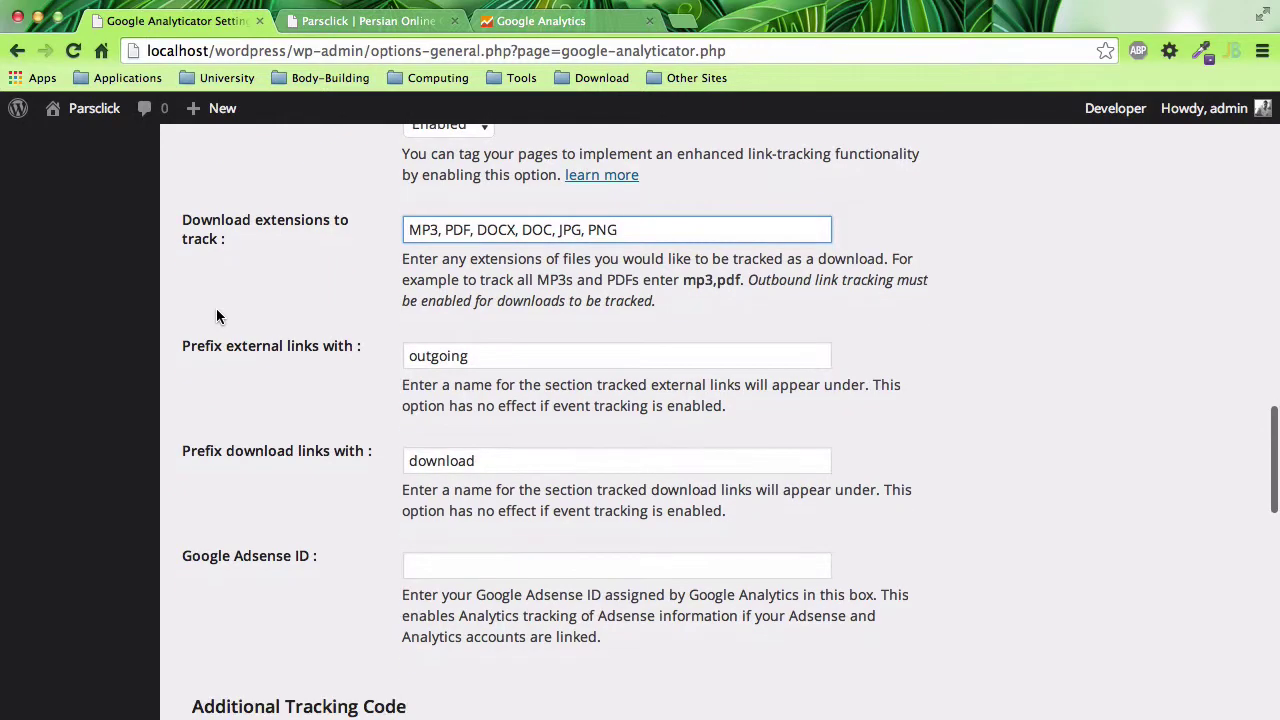
{"action": "scroll", "coordinate": [246, 401], "scroll_direction": "down", "scroll_amount": 3}
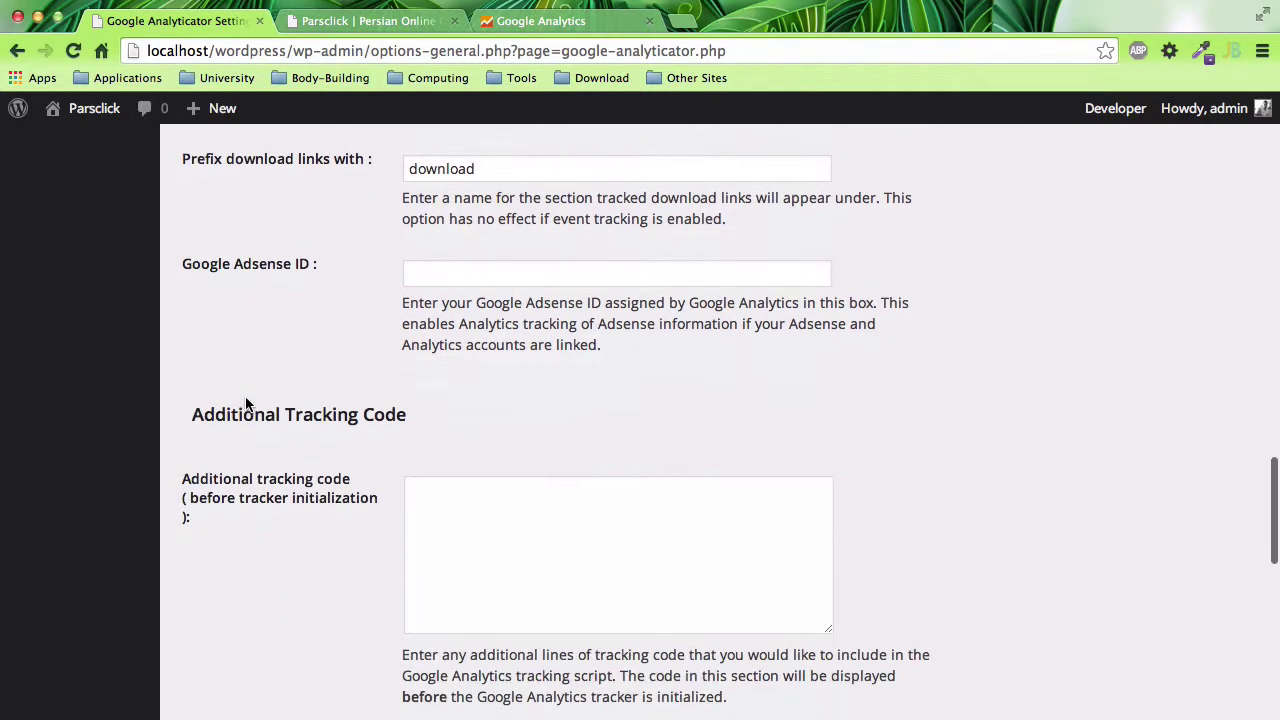
{"action": "scroll", "coordinate": [246, 401], "scroll_direction": "down", "scroll_amount": 2}
{"action": "scroll", "coordinate": [246, 401], "scroll_direction": "down", "scroll_amount": 2}
{"action": "scroll", "coordinate": [246, 404], "scroll_direction": "down", "scroll_amount": 5}
{"action": "scroll", "coordinate": [246, 404], "scroll_direction": "up", "scroll_amount": 5}
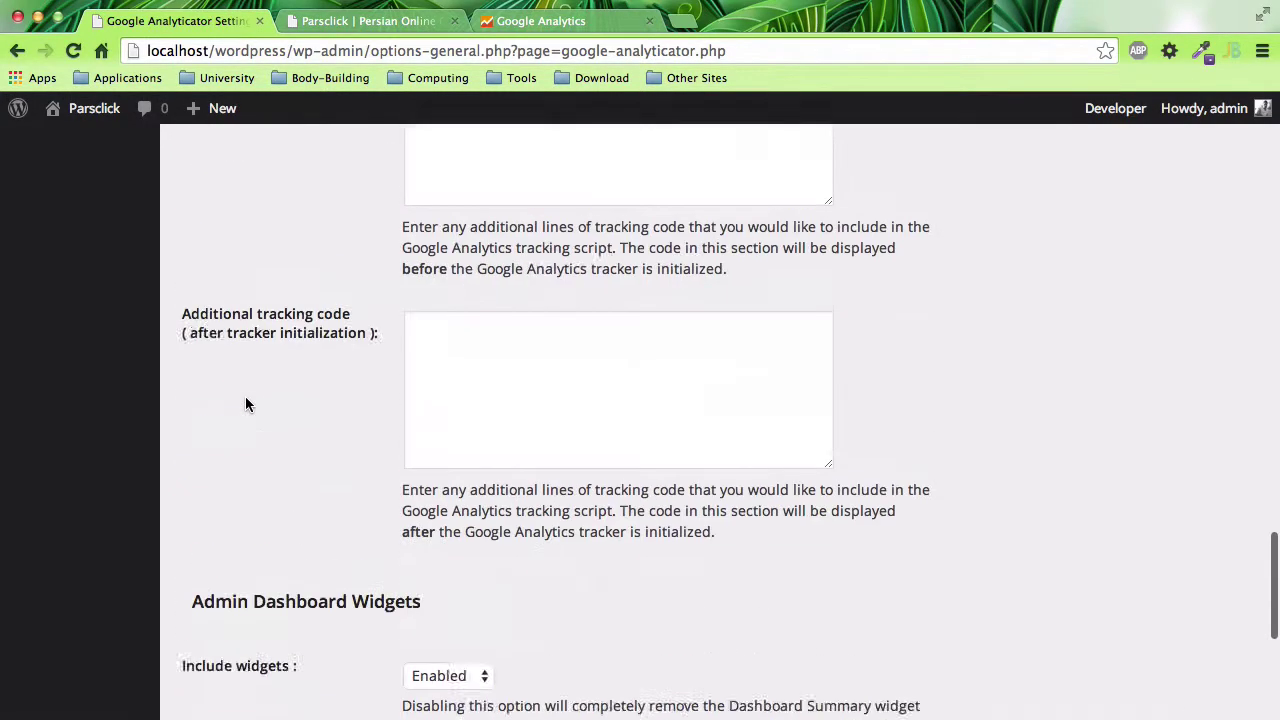
{"action": "scroll", "coordinate": [246, 404], "scroll_direction": "up", "scroll_amount": 4}
{"action": "scroll", "coordinate": [246, 404], "scroll_direction": "up", "scroll_amount": 4}
{"action": "scroll", "coordinate": [246, 404], "scroll_direction": "down", "scroll_amount": 2}
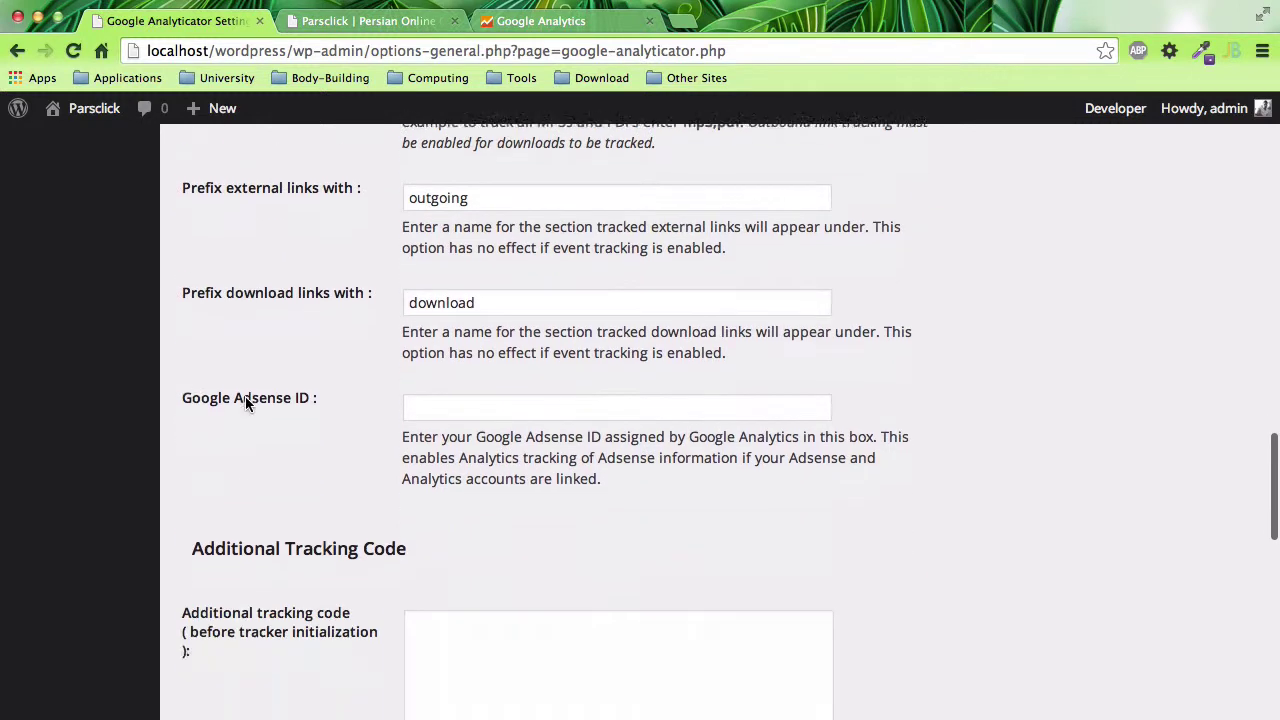
{"action": "scroll", "coordinate": [246, 404], "scroll_direction": "down", "scroll_amount": 1}
{"action": "scroll", "coordinate": [246, 404], "scroll_direction": "up", "scroll_amount": 2}
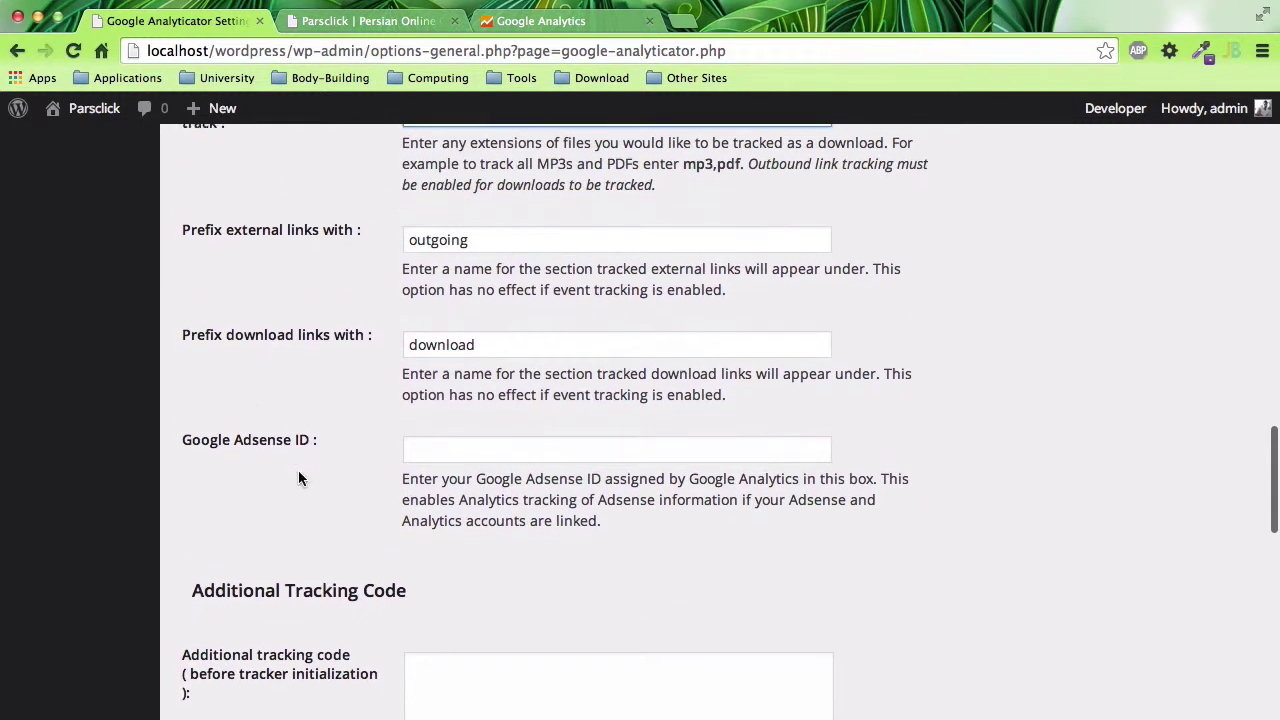
{"action": "scroll", "coordinate": [261, 450], "scroll_direction": "down", "scroll_amount": 1}
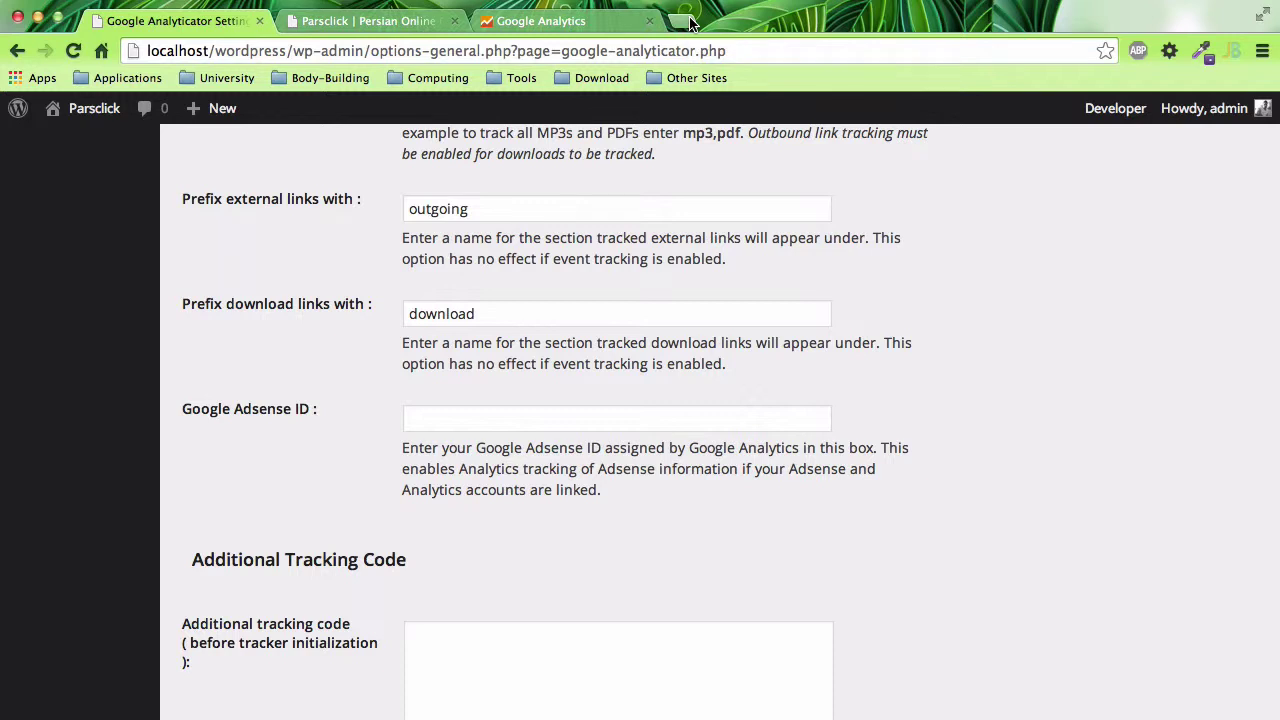
{"action": "left_click", "coordinate": [477, 412]}
{"action": "scroll", "coordinate": [380, 480], "scroll_direction": "down", "scroll_amount": 1}
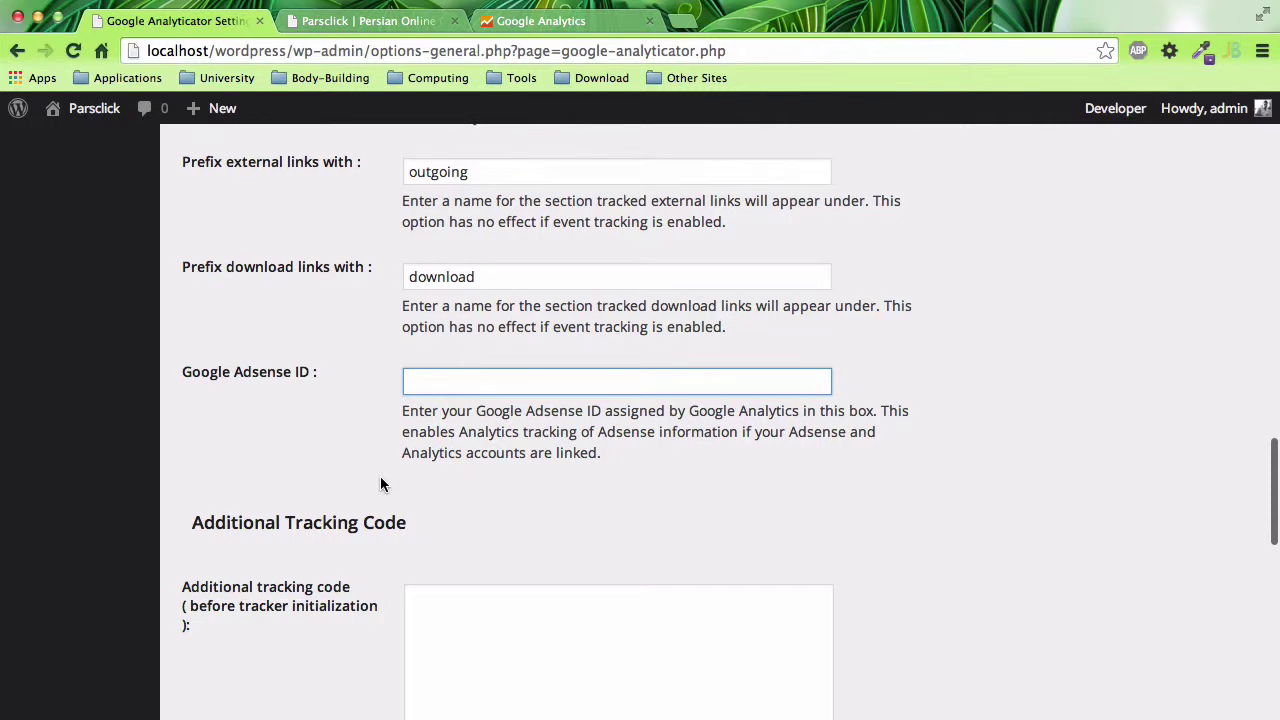
{"action": "scroll", "coordinate": [380, 480], "scroll_direction": "down", "scroll_amount": 1}
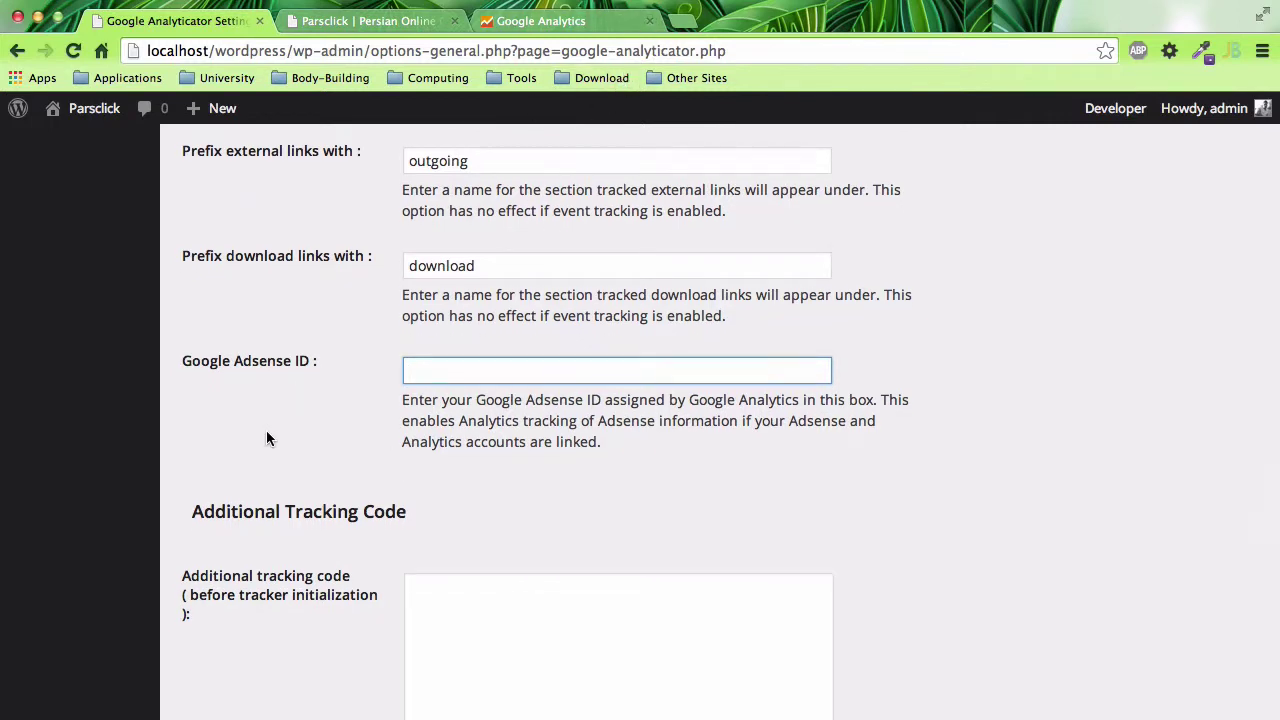
{"action": "scroll", "coordinate": [266, 437], "scroll_direction": "down", "scroll_amount": 3}
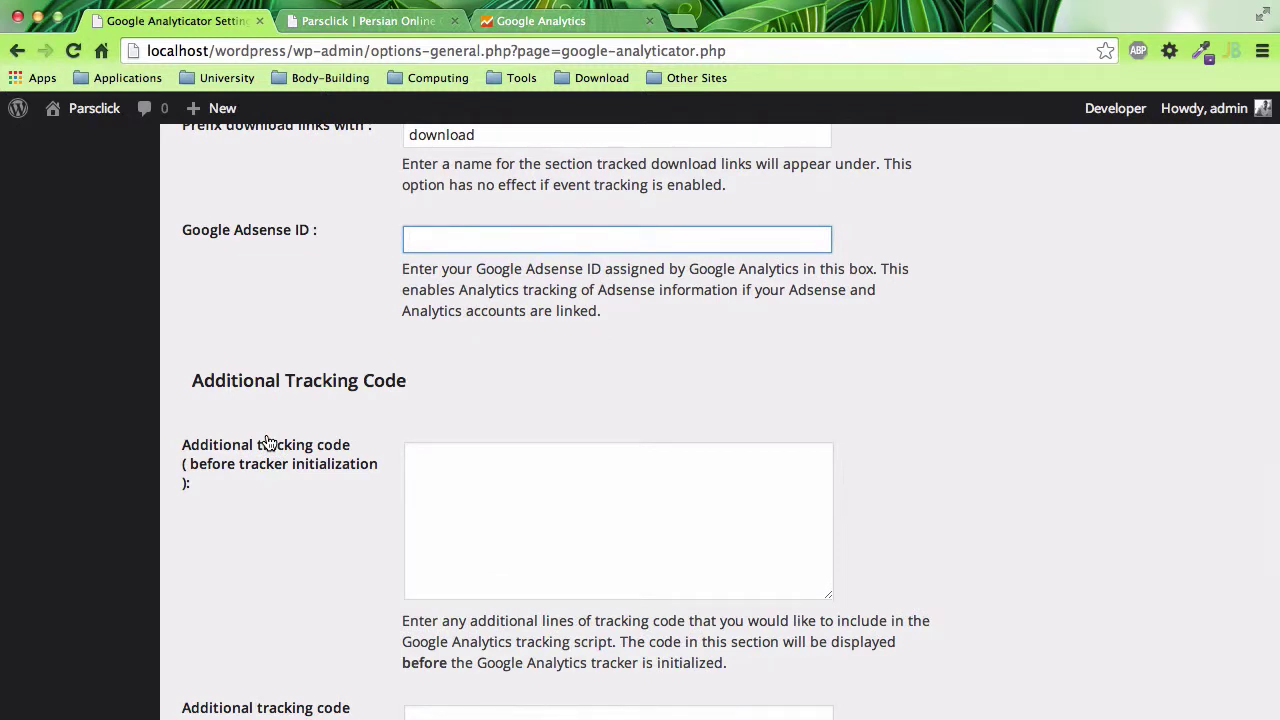
{"action": "scroll", "coordinate": [267, 440], "scroll_direction": "down", "scroll_amount": 1}
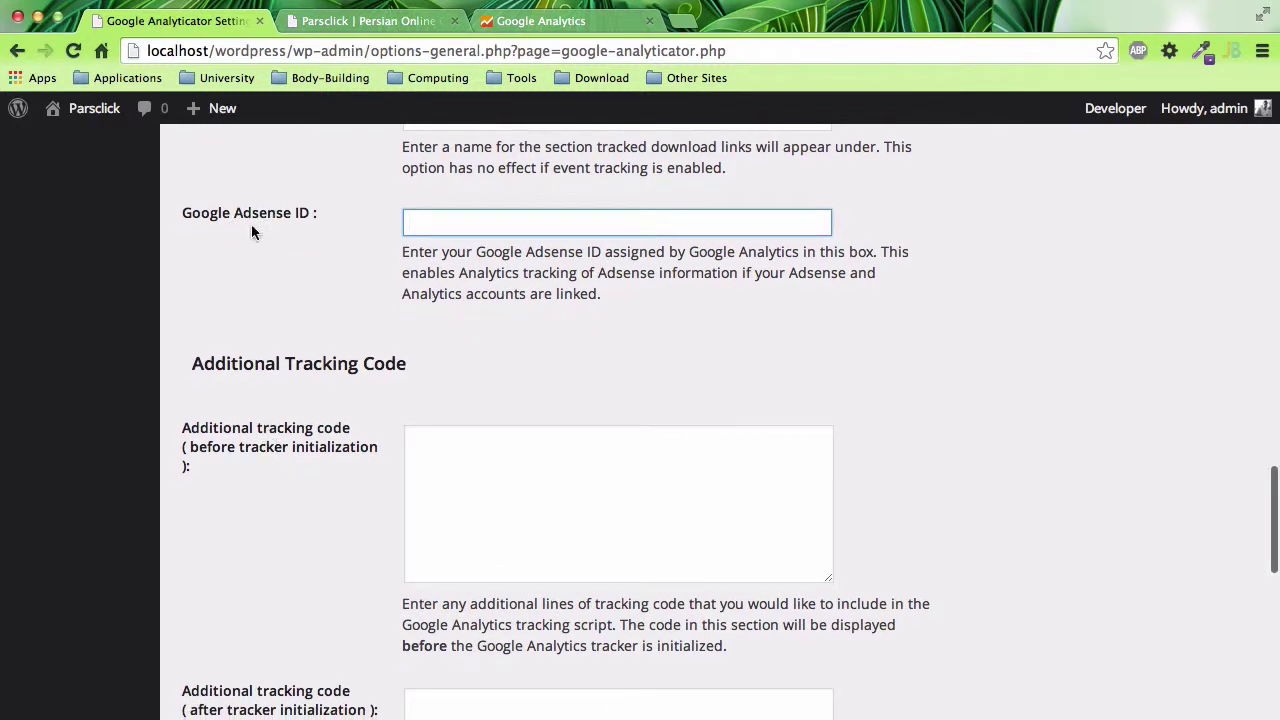
{"action": "scroll", "coordinate": [222, 327], "scroll_direction": "down", "scroll_amount": 2}
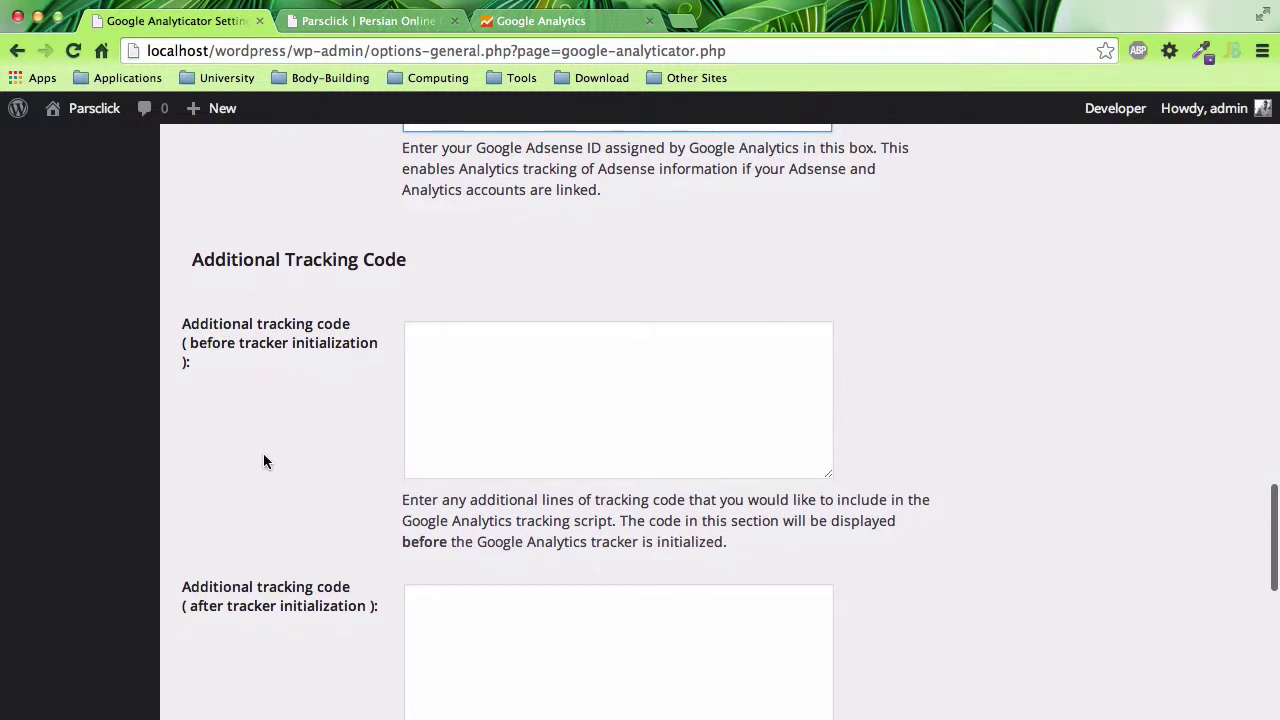
{"action": "scroll", "coordinate": [263, 458], "scroll_direction": "down", "scroll_amount": 2}
{"action": "left_click", "coordinate": [507, 366]}
{"action": "scroll", "coordinate": [343, 356], "scroll_direction": "down", "scroll_amount": 1}
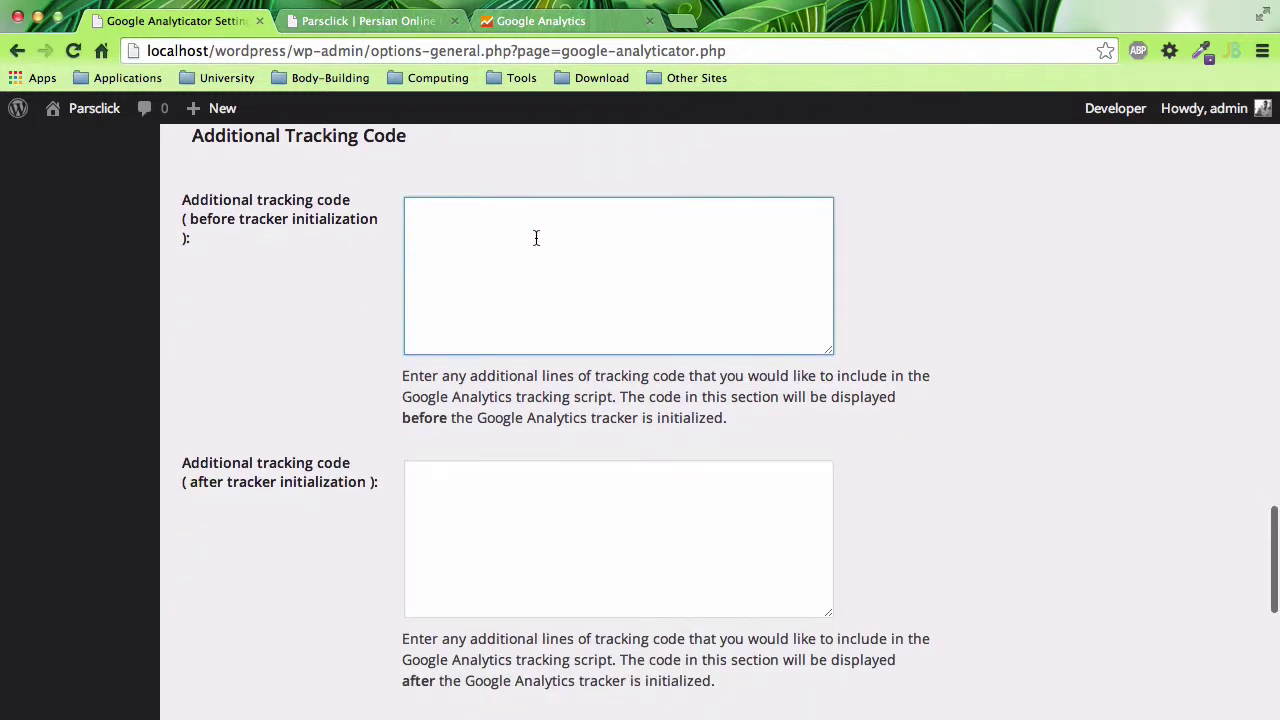
{"action": "scroll", "coordinate": [500, 291], "scroll_direction": "down", "scroll_amount": 1}
{"action": "scroll", "coordinate": [480, 340], "scroll_direction": "down", "scroll_amount": 1}
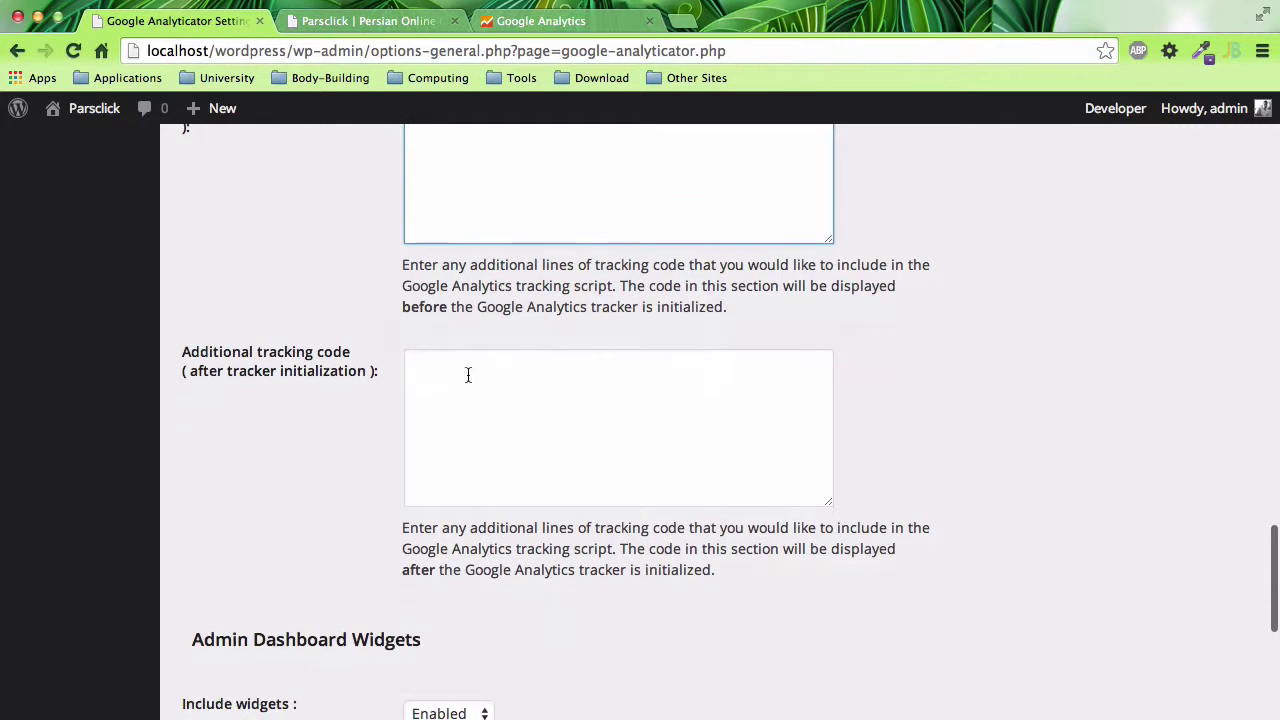
{"action": "left_click", "coordinate": [460, 400]}
{"action": "scroll", "coordinate": [313, 470], "scroll_direction": "down", "scroll_amount": 4}
{"action": "scroll", "coordinate": [313, 470], "scroll_direction": "down", "scroll_amount": 1}
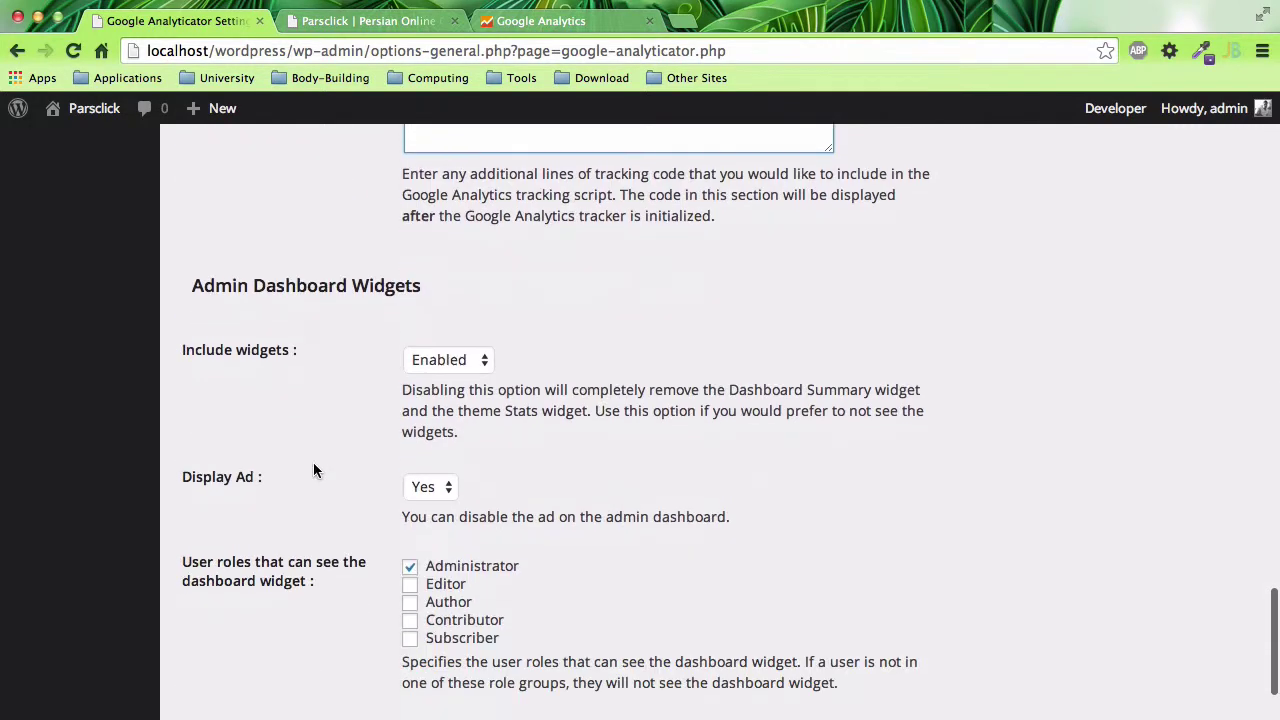
{"action": "scroll", "coordinate": [313, 470], "scroll_direction": "down", "scroll_amount": 2}
{"action": "scroll", "coordinate": [310, 450], "scroll_direction": "down", "scroll_amount": 1}
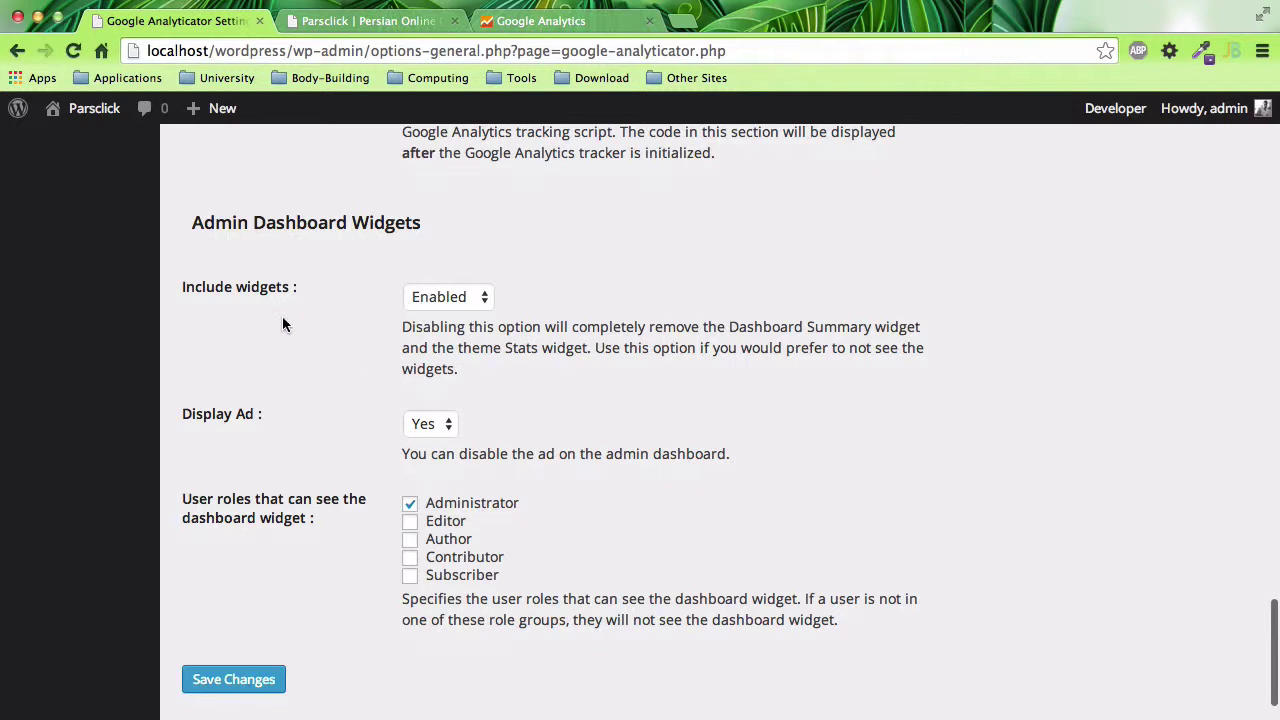
{"action": "scroll", "coordinate": [276, 445], "scroll_direction": "down", "scroll_amount": 2}
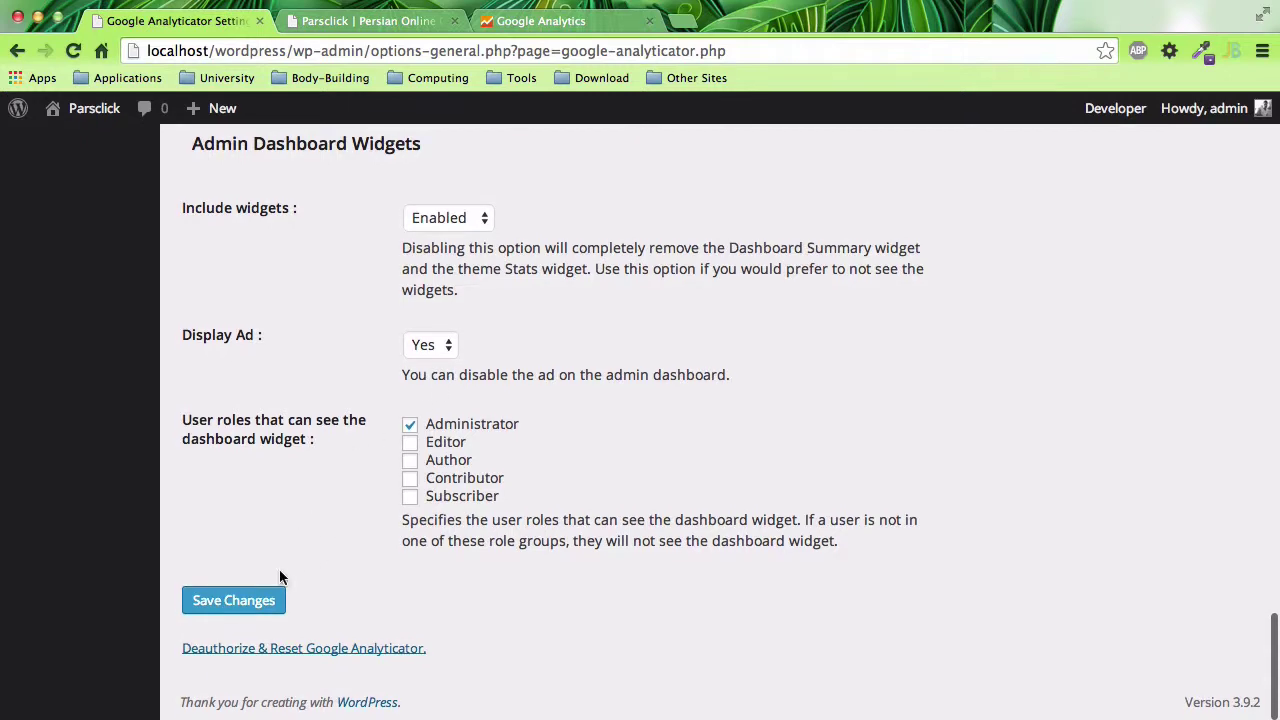
- Save the Google Analyticator settings and find the Google Analytics Summary widget on the Dashboard
{"action": "left_click", "coordinate": [257, 606]}
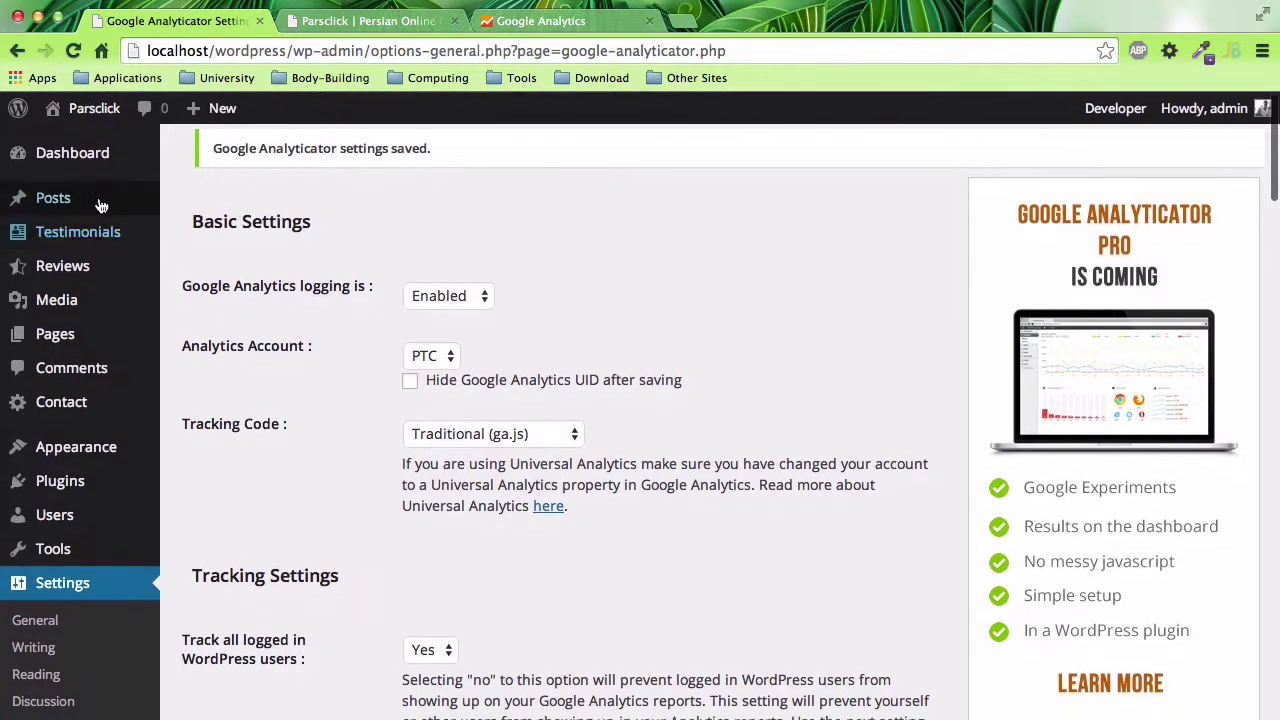
{"action": "left_click", "coordinate": [65, 153]}
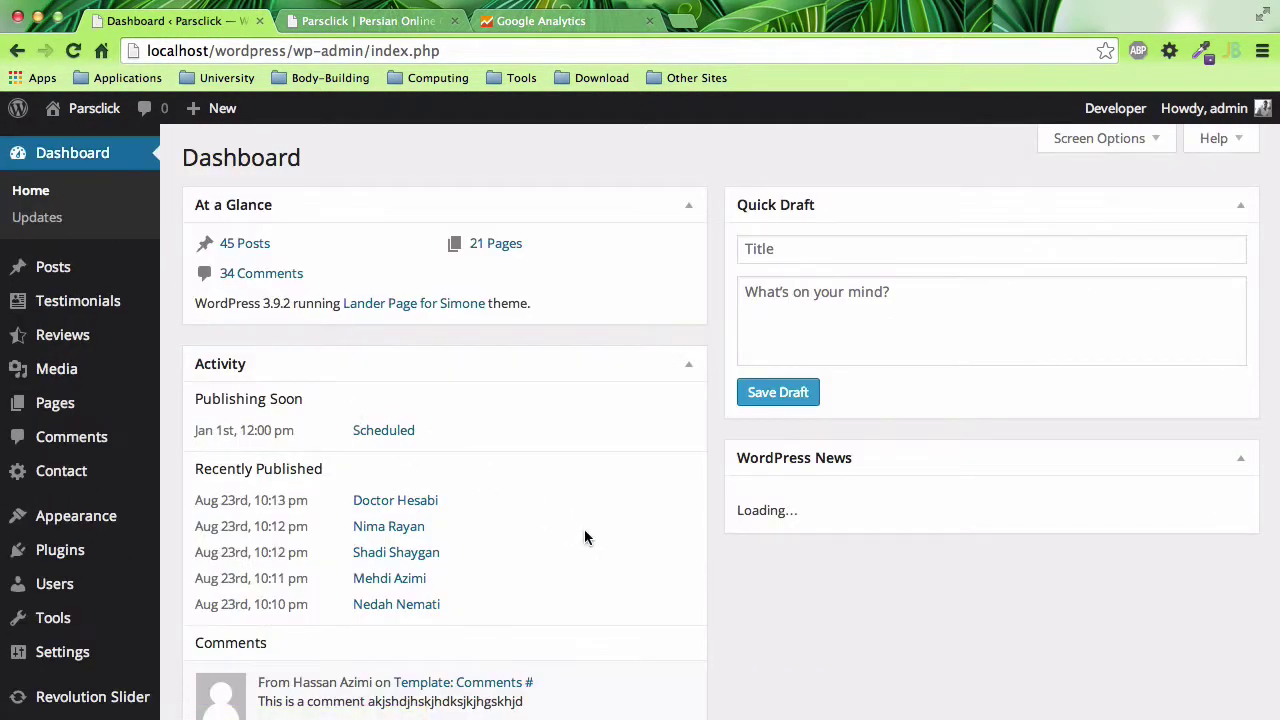
{"action": "scroll", "coordinate": [640, 517], "scroll_direction": "down", "scroll_amount": 1}
{"action": "scroll", "coordinate": [640, 517], "scroll_direction": "down", "scroll_amount": 5}
{"action": "scroll", "coordinate": [640, 517], "scroll_direction": "down", "scroll_amount": 3}
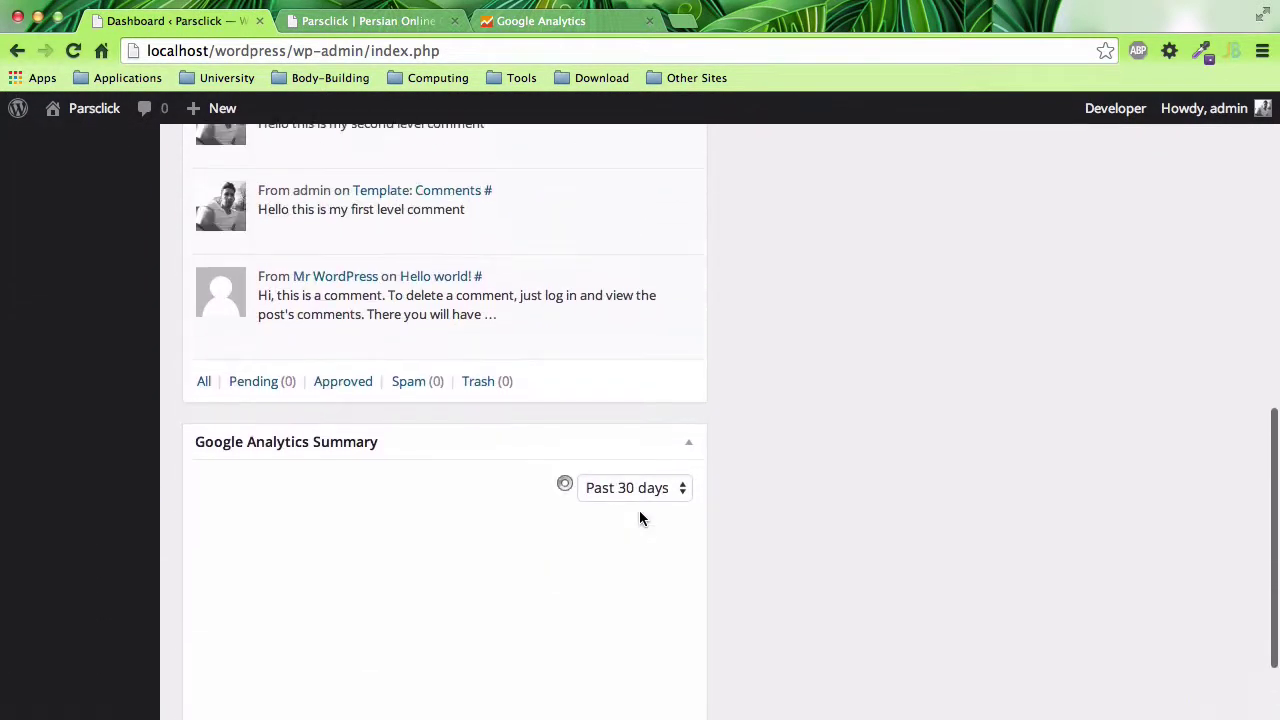
{"action": "scroll", "coordinate": [640, 517], "scroll_direction": "up", "scroll_amount": 1}
{"action": "scroll", "coordinate": [620, 505], "scroll_direction": "down", "scroll_amount": 3}
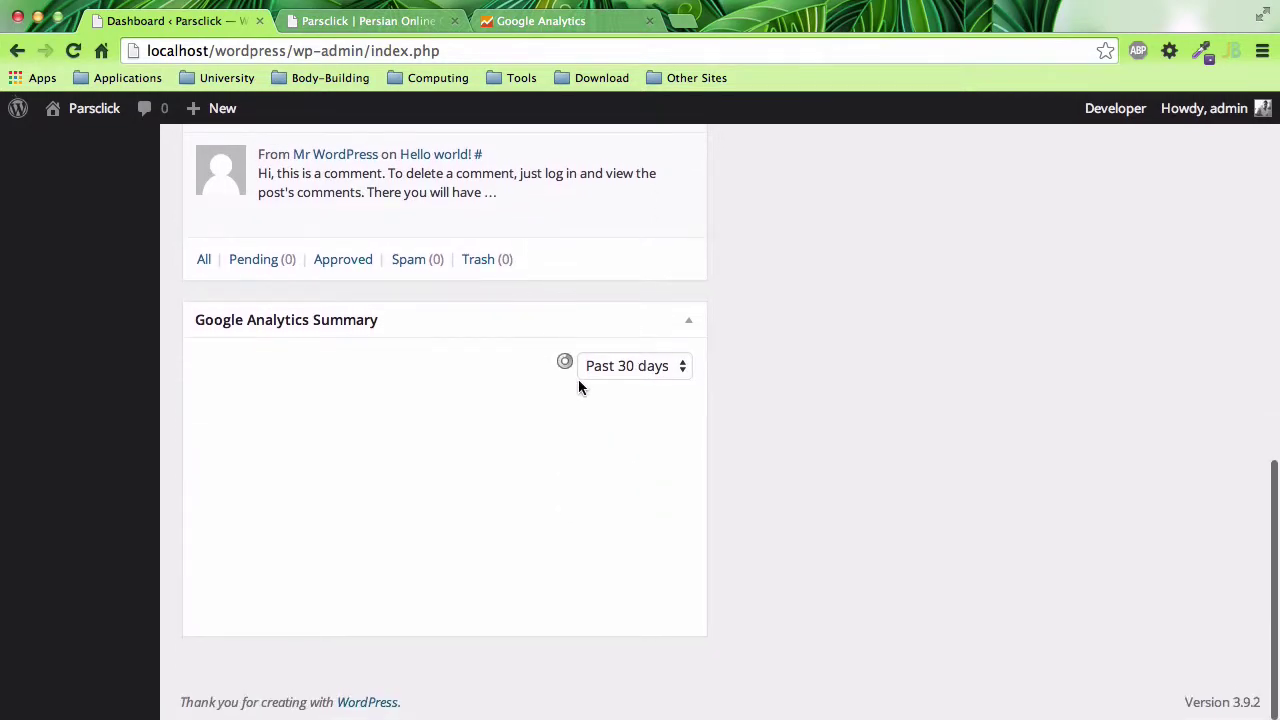
{"action": "scroll", "coordinate": [520, 390], "scroll_direction": "up", "scroll_amount": 10}
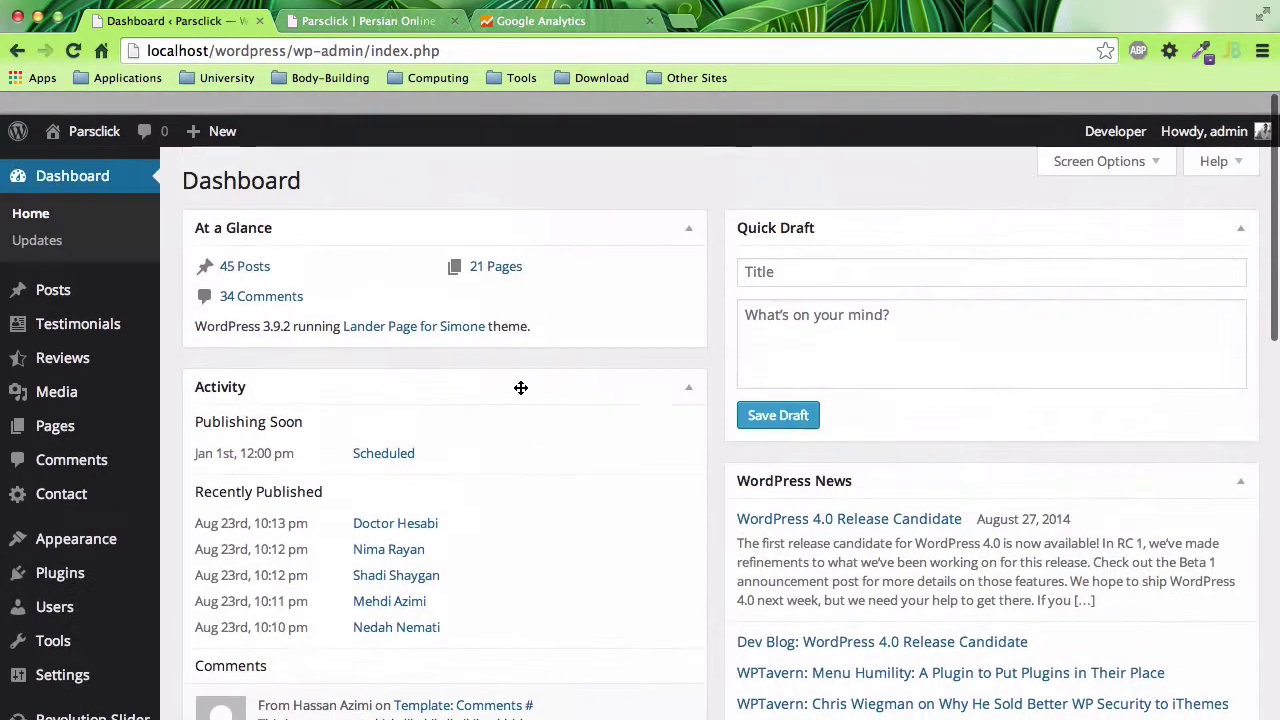
{"action": "scroll", "coordinate": [391, 443], "scroll_direction": "down", "scroll_amount": 10}
{"action": "scroll", "coordinate": [391, 409], "scroll_direction": "down", "scroll_amount": 2}
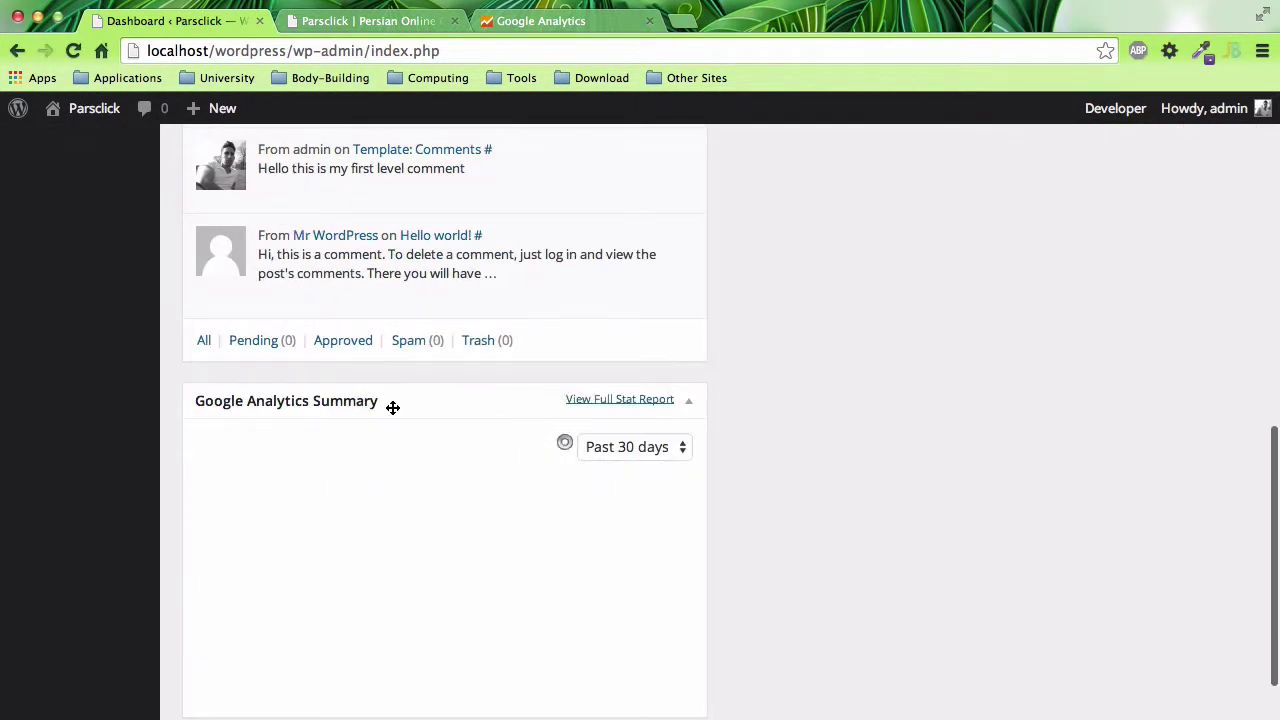
- Move the Google Analytics Summary widget to the top of the right column and check its Past 30 days range
{"action": "mouse_move", "coordinate": [391, 409]}
{"action": "left_mouse_down"}
{"action": "mouse_move", "coordinate": [867, 347]}
{"action": "mouse_move", "coordinate": [951, 147]}
{"action": "left_mouse_up"}
{"action": "scroll", "coordinate": [664, 261], "scroll_direction": "up", "scroll_amount": 3}
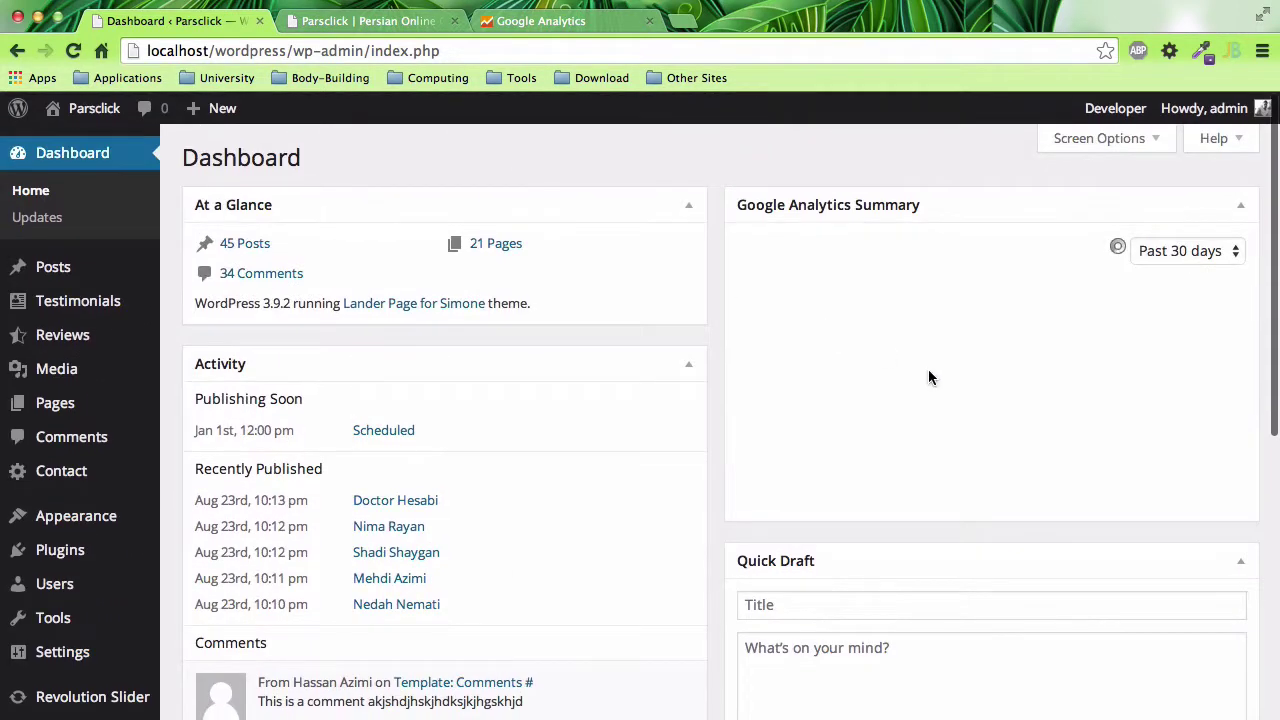
{"action": "left_click", "coordinate": [1170, 251]}
{"action": "left_click", "coordinate": [971, 481]}
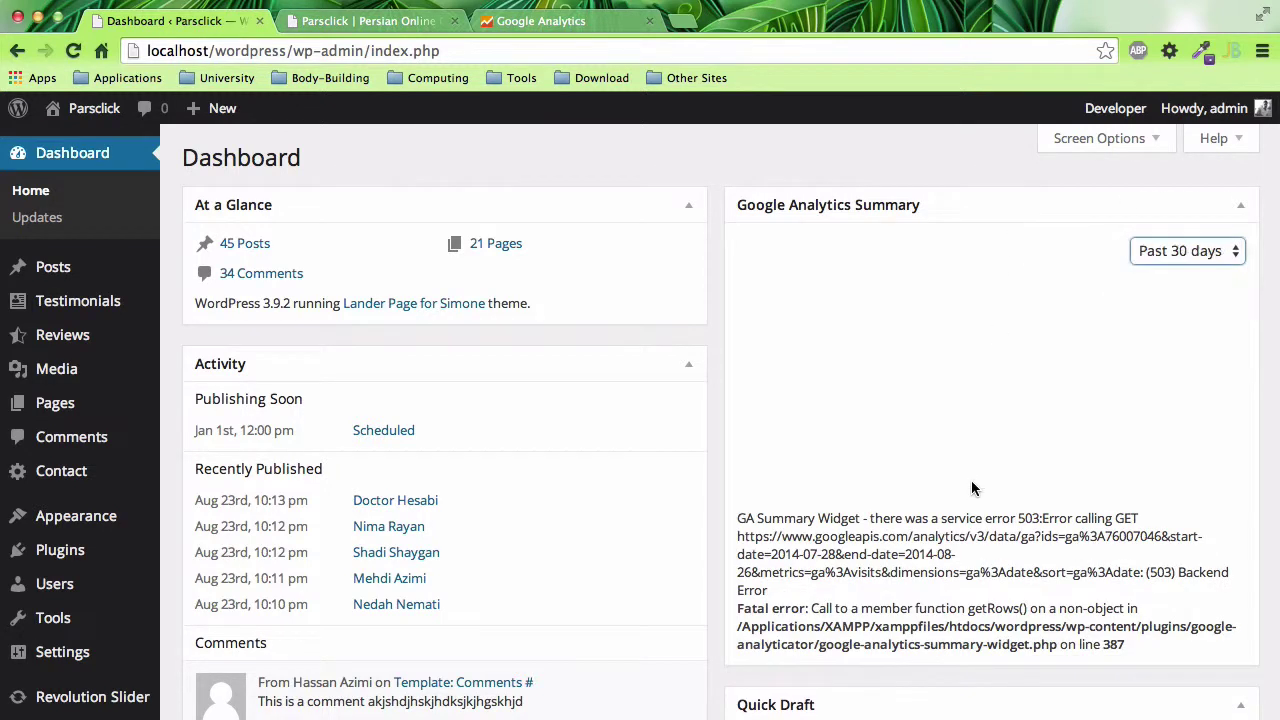
- Select and read the widget's 503 service error message
{"action": "scroll", "coordinate": [928, 470], "scroll_direction": "down", "scroll_amount": 1}
{"action": "scroll", "coordinate": [938, 360], "scroll_direction": "up", "scroll_amount": 1}
{"action": "left_click_drag", "start_coordinate": [1137, 652], "coordinate": [736, 522]}
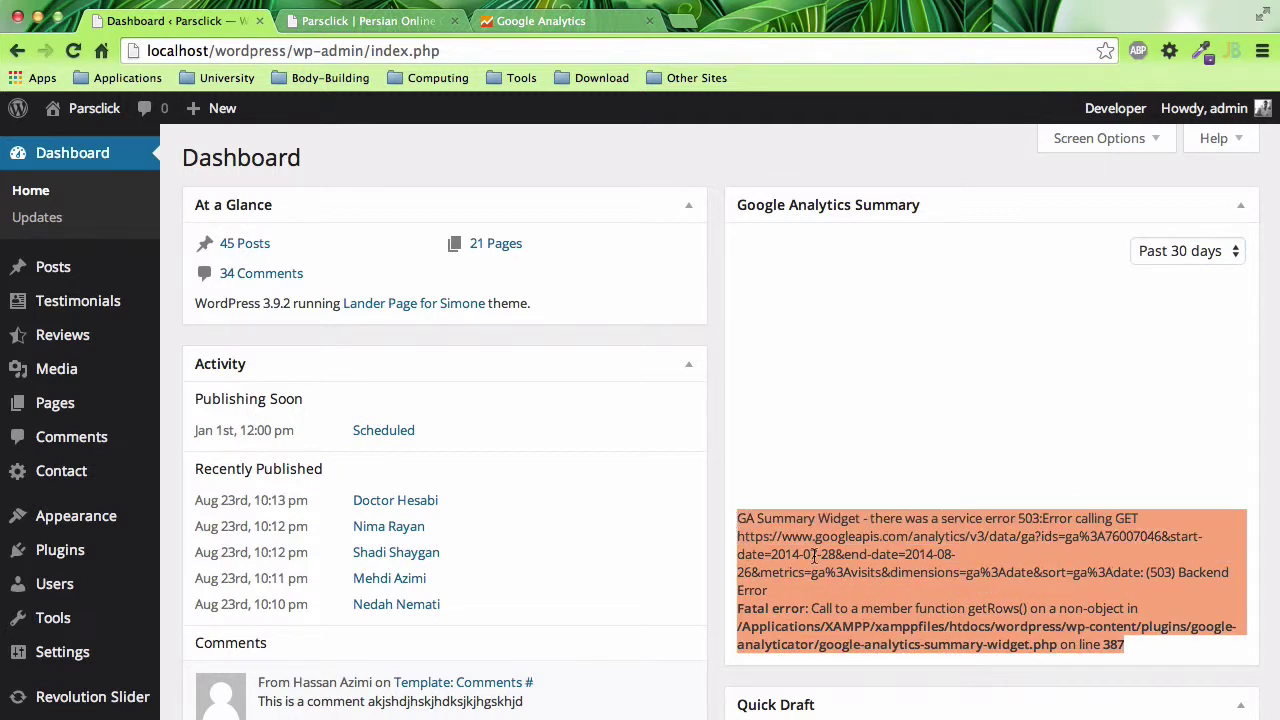
{"action": "left_click", "coordinate": [853, 571]}
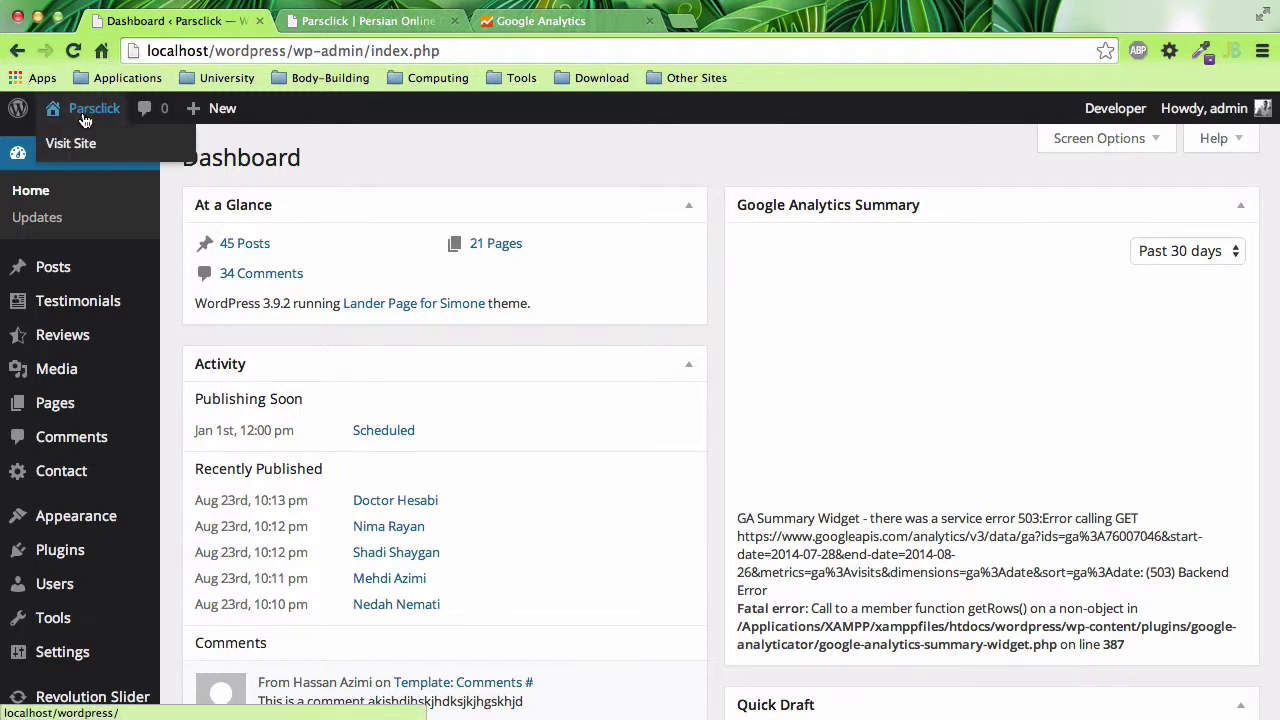
{"action": "left_click", "coordinate": [85, 143], "text": "super"}
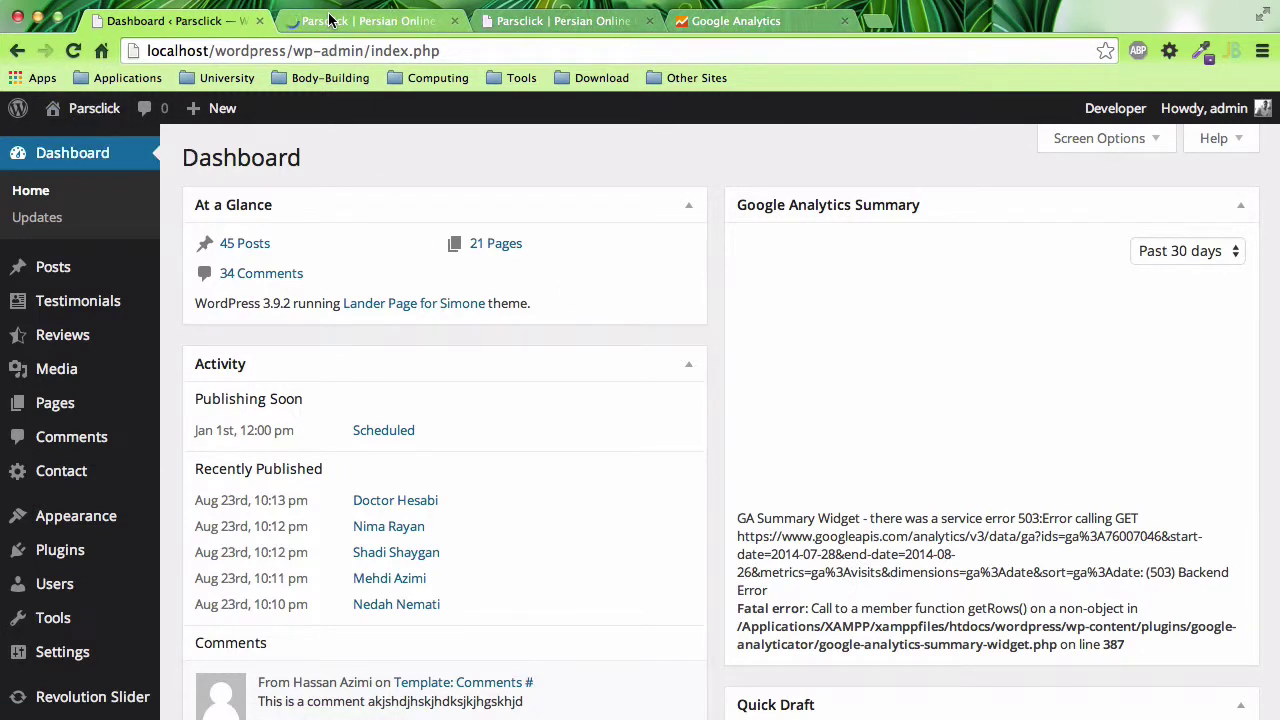
{"action": "key", "text": "ctrl+Tab"}
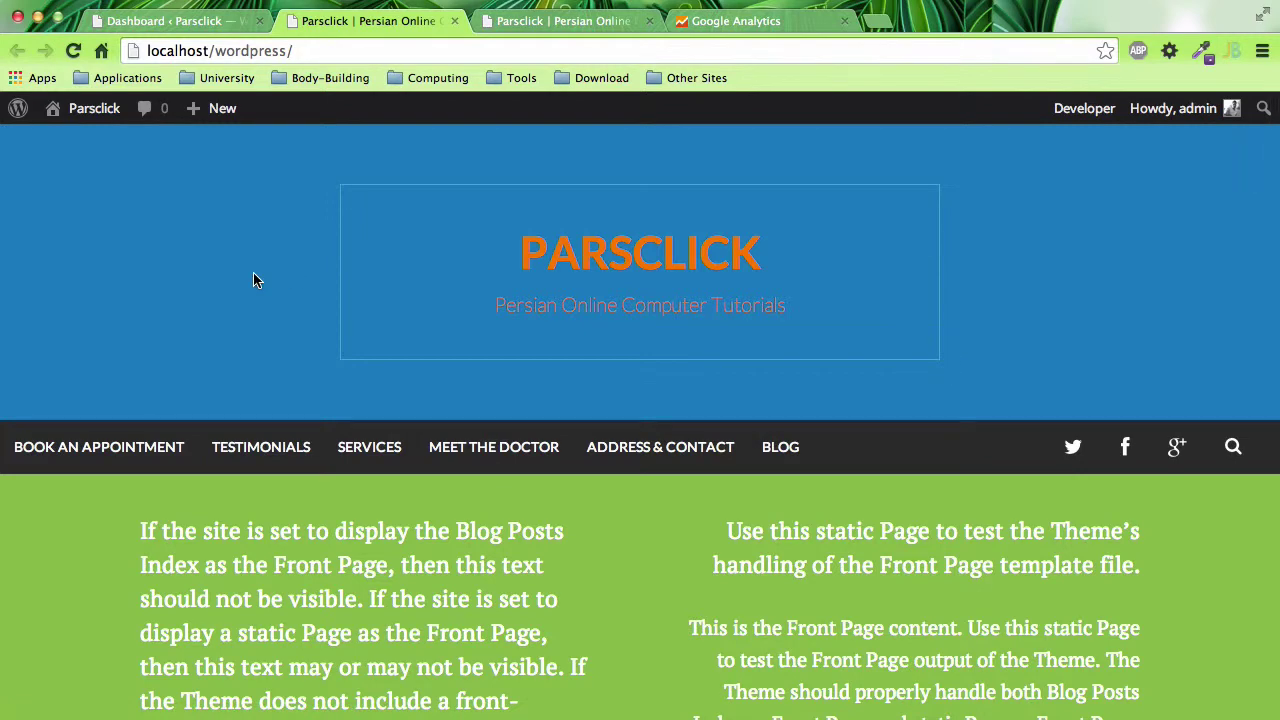
{"action": "left_click", "coordinate": [453, 21]}
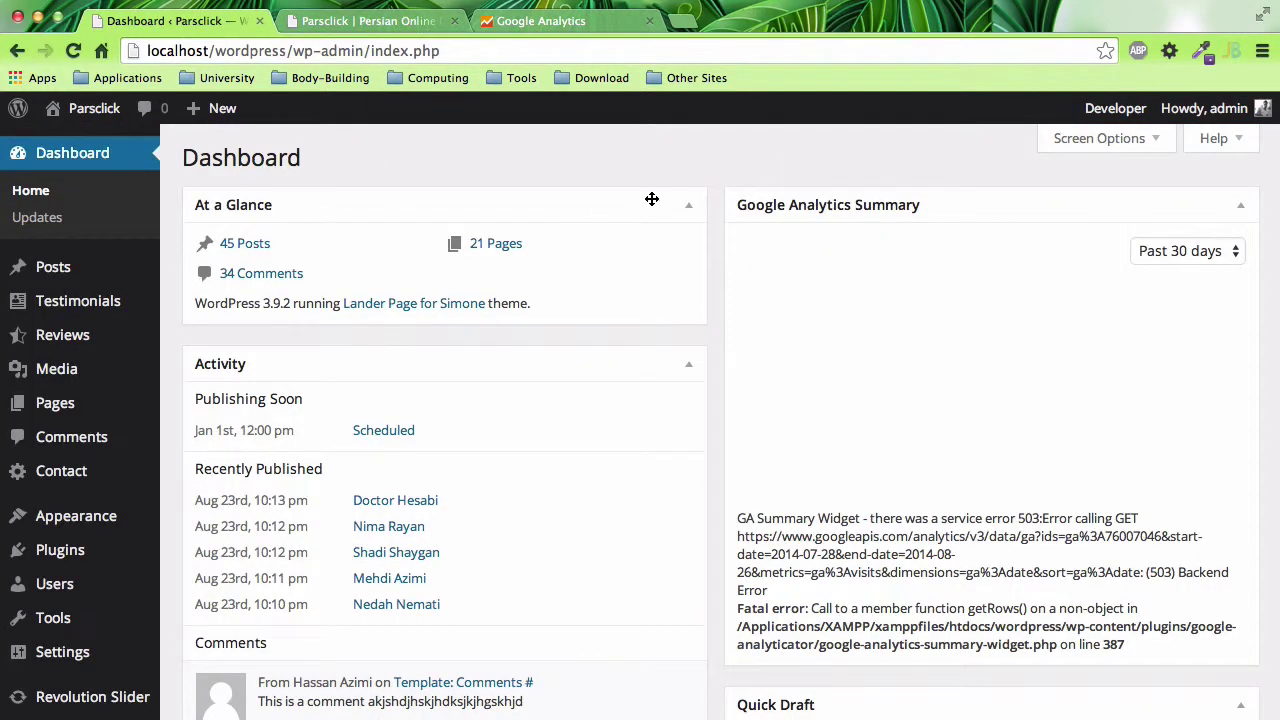
{"action": "scroll", "coordinate": [939, 413], "scroll_direction": "down", "scroll_amount": 1}
{"action": "scroll", "coordinate": [939, 413], "scroll_direction": "up", "scroll_amount": 1}
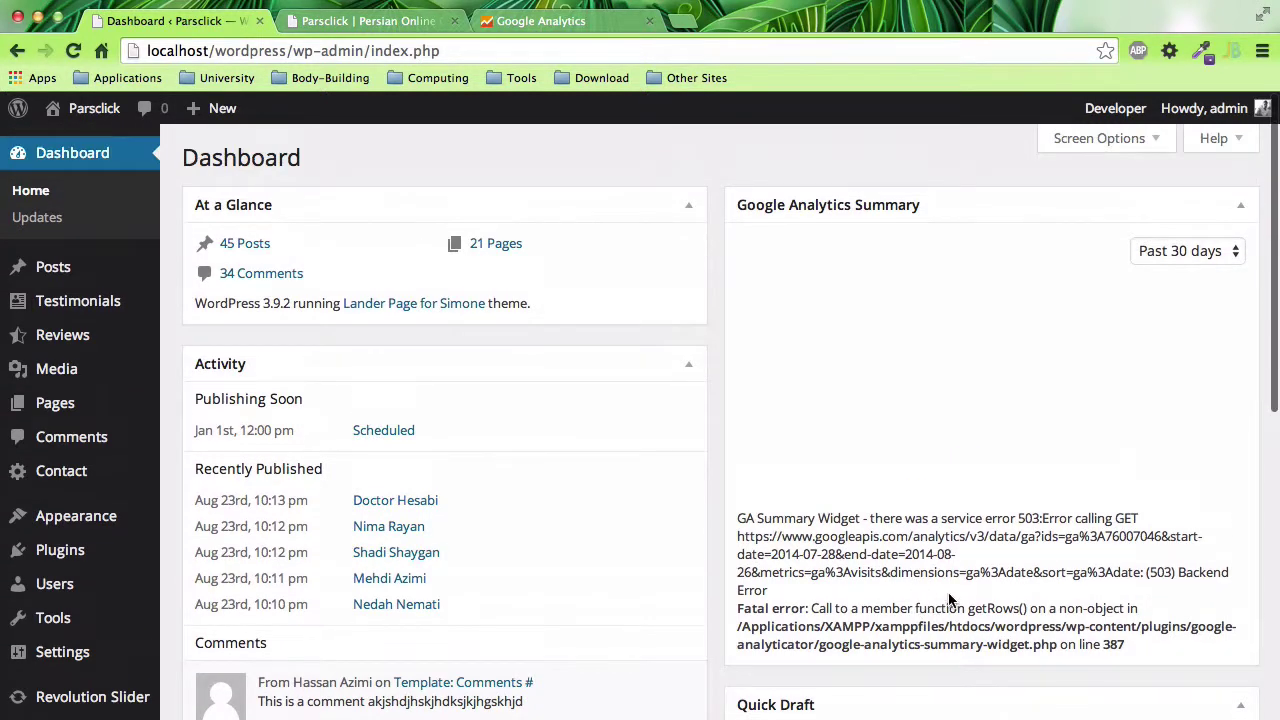
{"action": "left_click_drag", "start_coordinate": [1127, 645], "coordinate": [741, 537]}
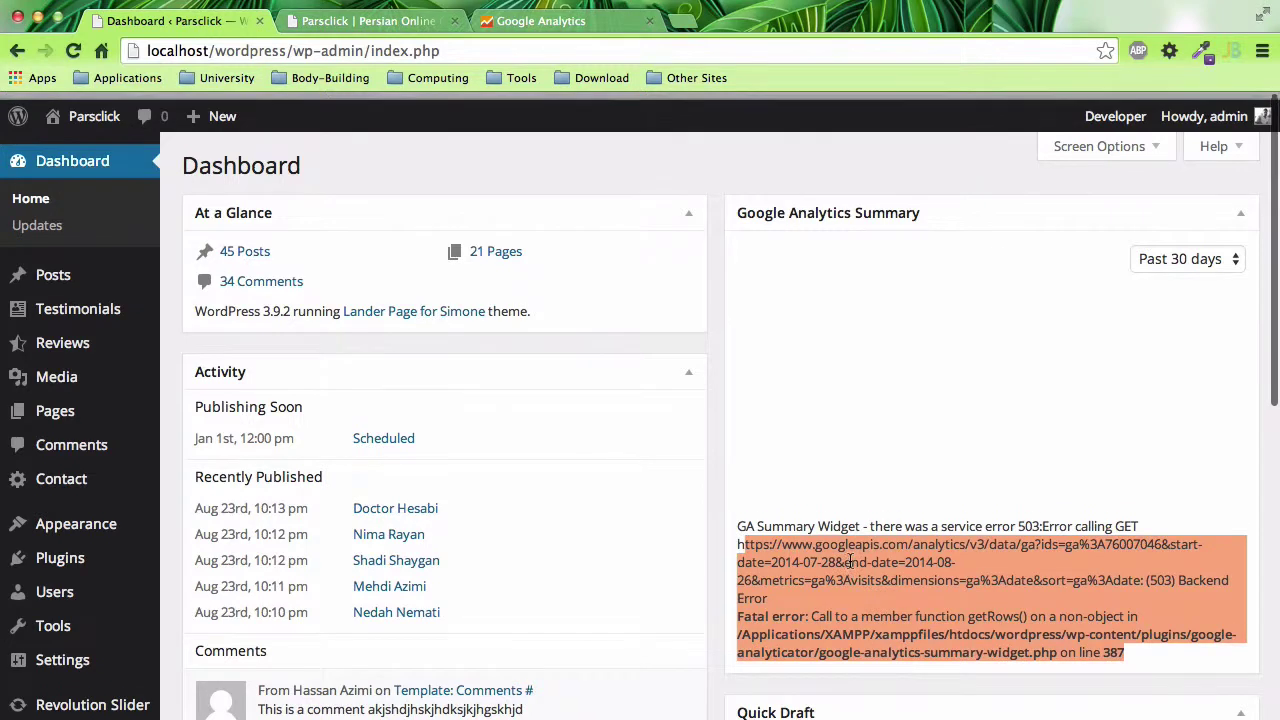
{"action": "left_click", "coordinate": [481, 154]}
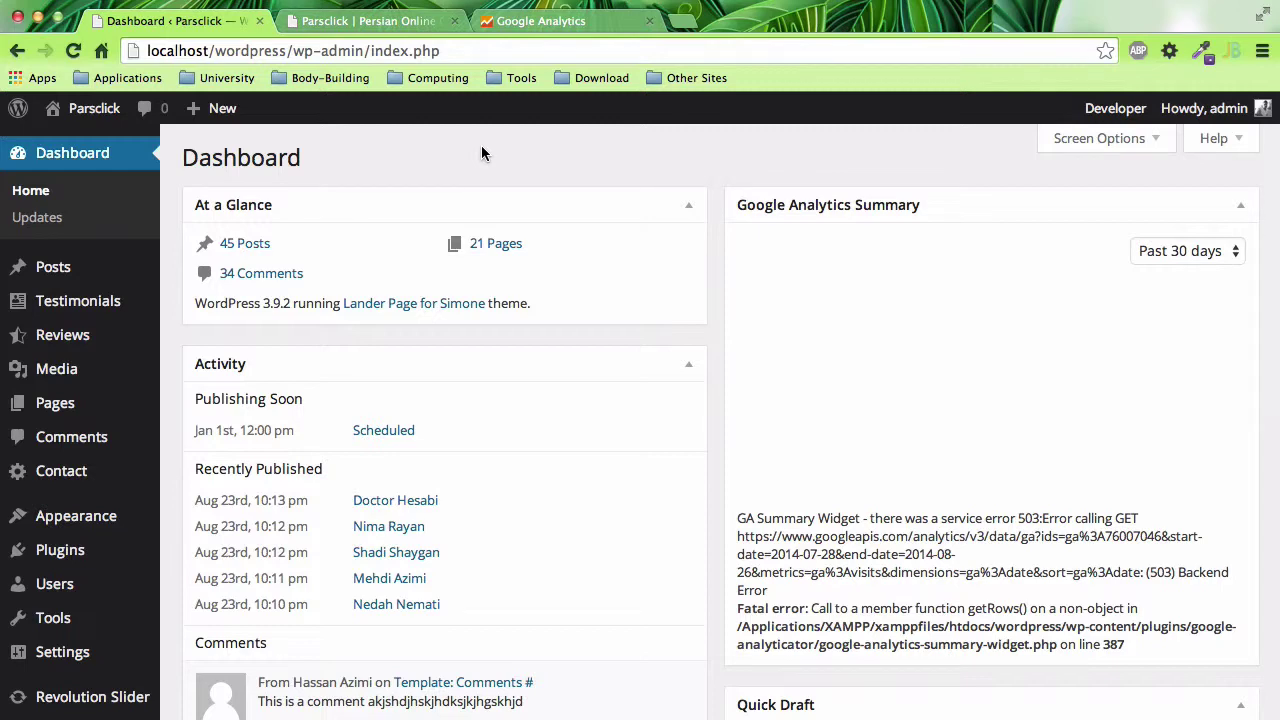
- Open the Audience Overview report for All Web Site Data, then return to the WordPress Dashboard
{"action": "left_click", "coordinate": [508, 21]}
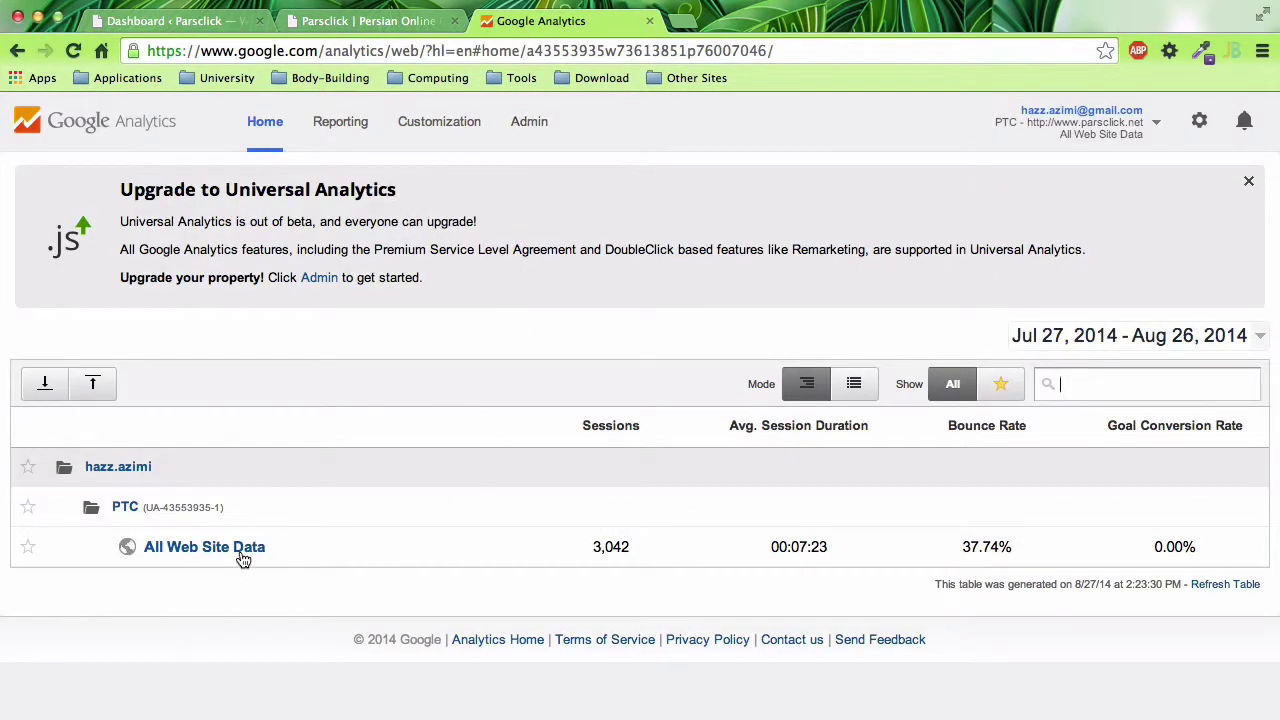
{"action": "left_click", "coordinate": [243, 556]}
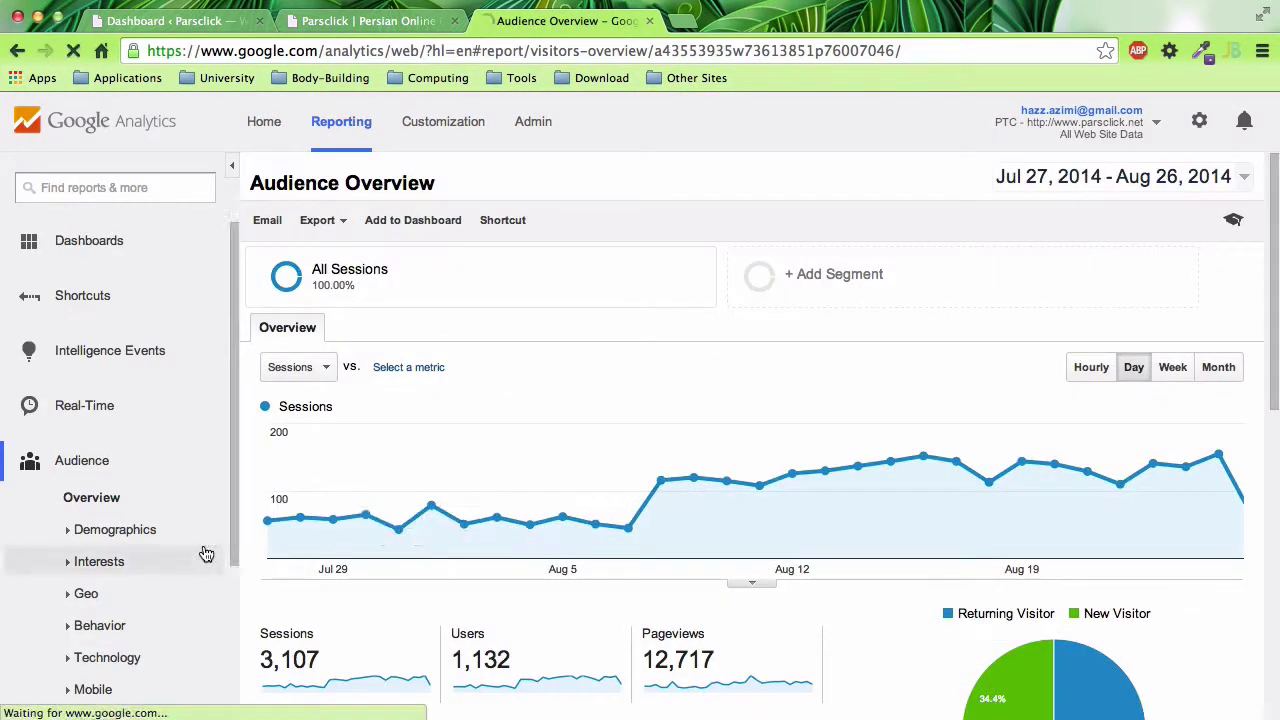
{"action": "left_click", "coordinate": [178, 21]}
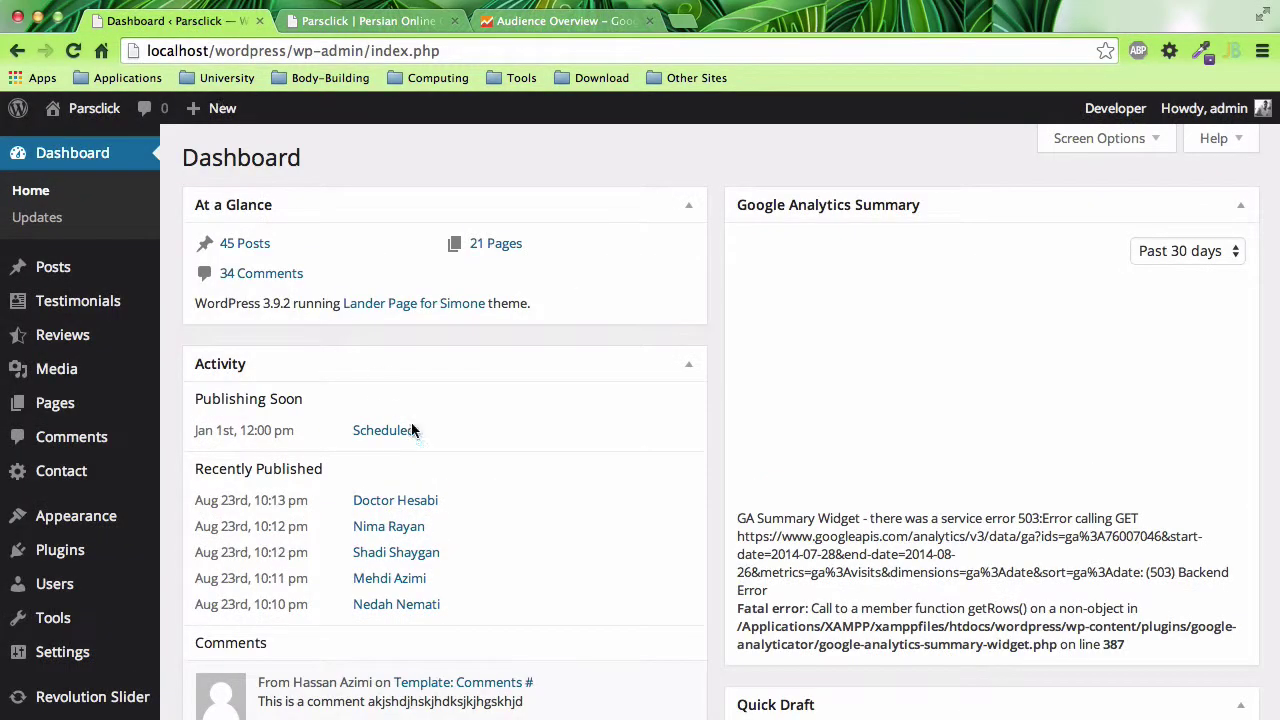